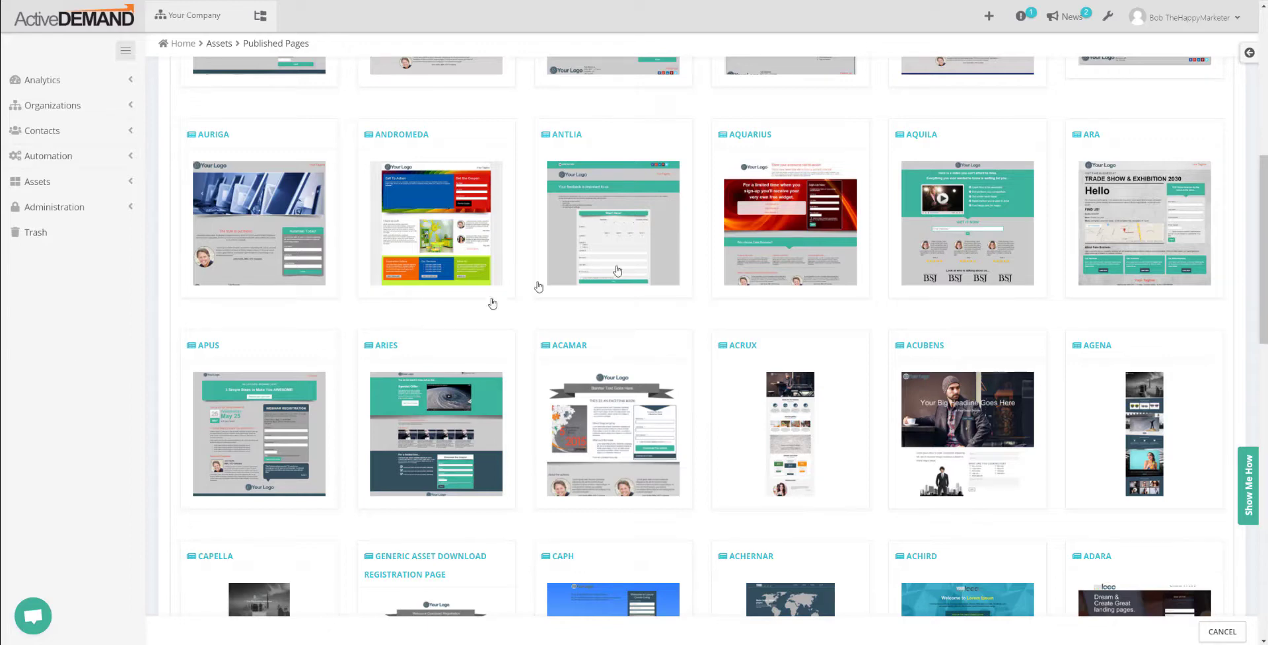
Create a landing page from the Antlia template and name it My Survey.
{"action": "mouse_move", "coordinate": [700, 232]}
{"action": "left_click", "coordinate": [650, 225]}
{"action": "type", "text": "My Survey"}
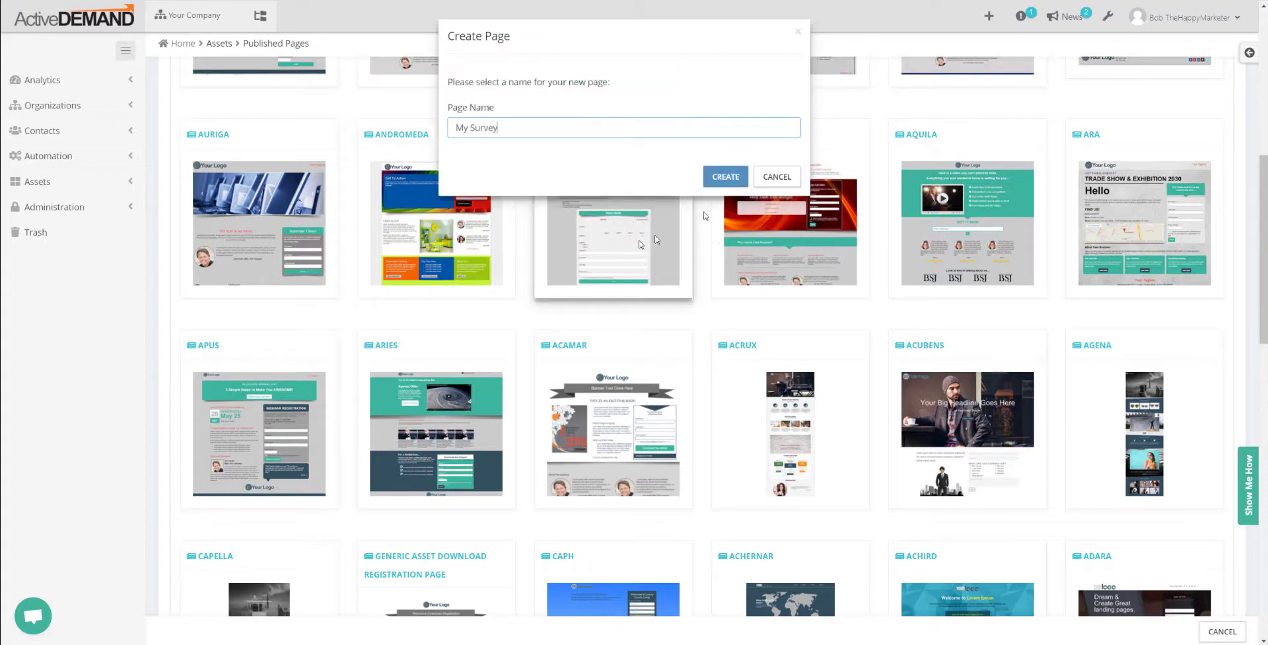
Look over the survey landing page and open its embedded survey form for advanced editing.
{"action": "scroll", "coordinate": [751, 305], "scroll_direction": "down", "scroll_amount": 3}
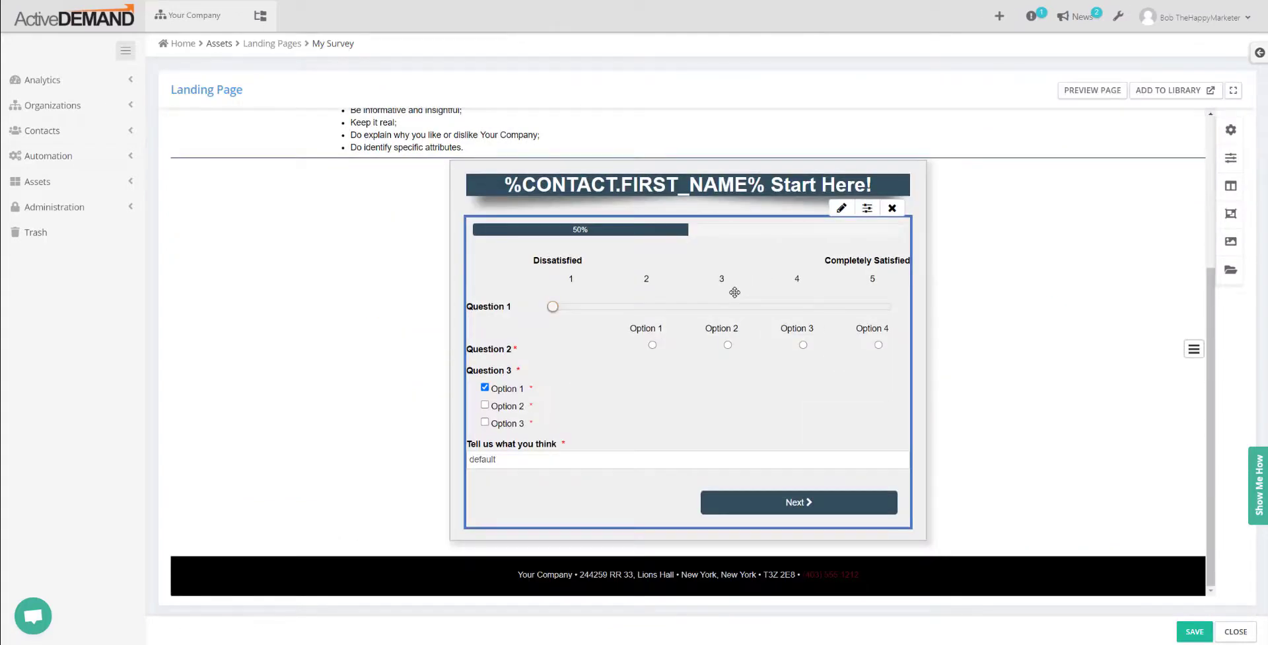
{"action": "scroll", "coordinate": [734, 292], "scroll_direction": "up", "scroll_amount": 1}
{"action": "scroll", "coordinate": [734, 292], "scroll_direction": "up", "scroll_amount": 3}
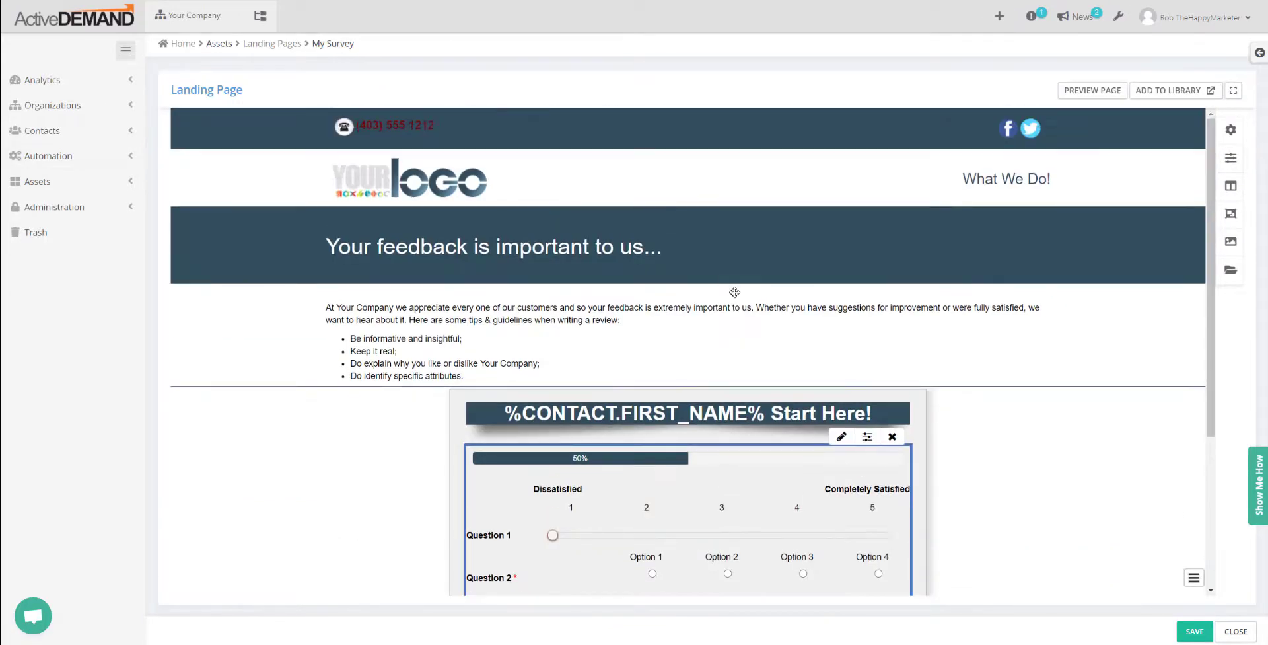
{"action": "scroll", "coordinate": [734, 292], "scroll_direction": "down", "scroll_amount": 3}
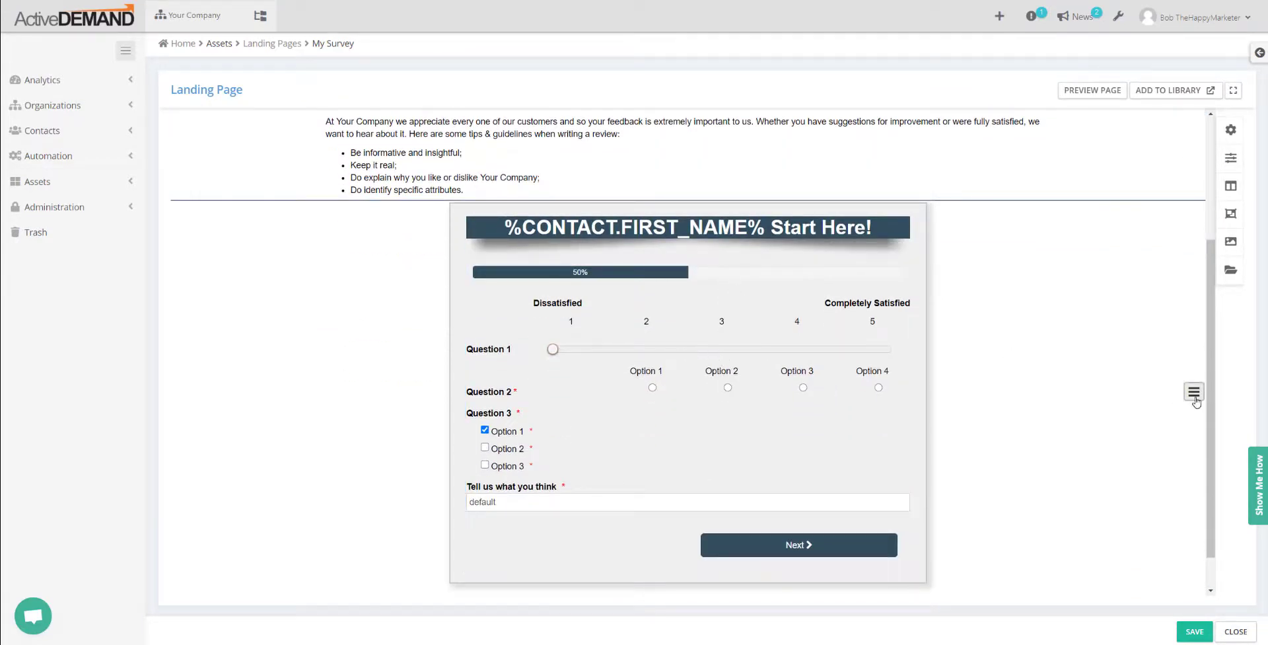
{"action": "scroll", "coordinate": [212, 320], "scroll_direction": "up", "scroll_amount": 3}
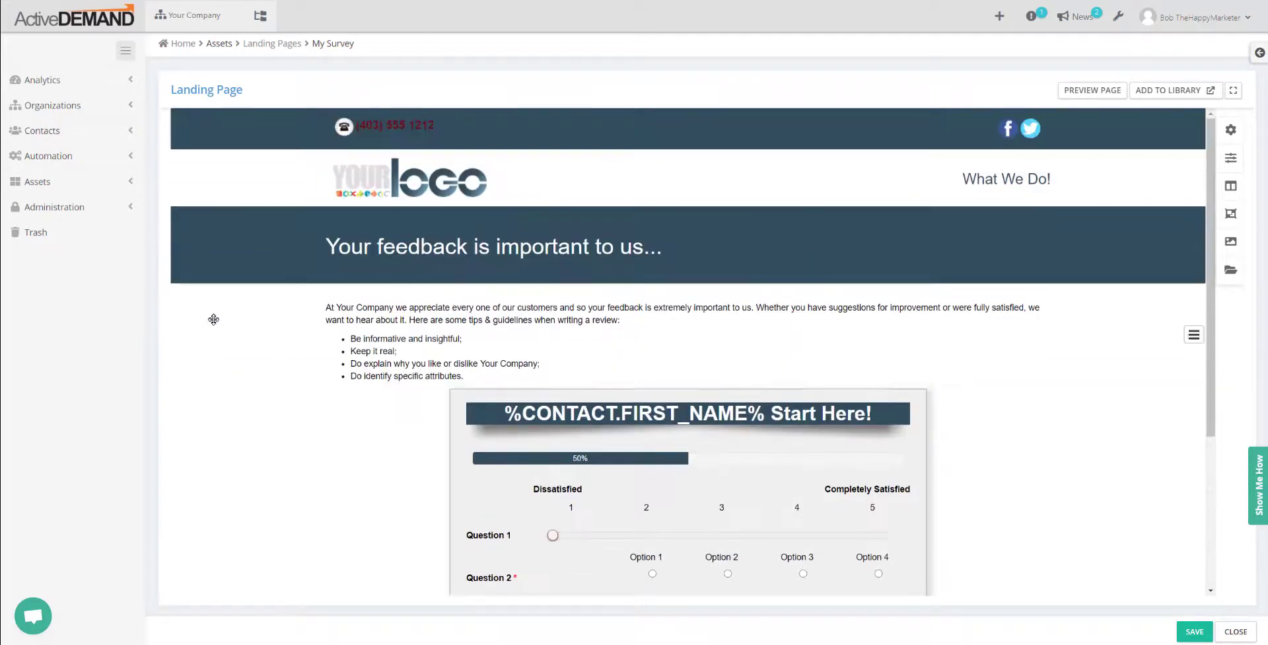
{"action": "scroll", "coordinate": [751, 402], "scroll_direction": "down", "scroll_amount": 3}
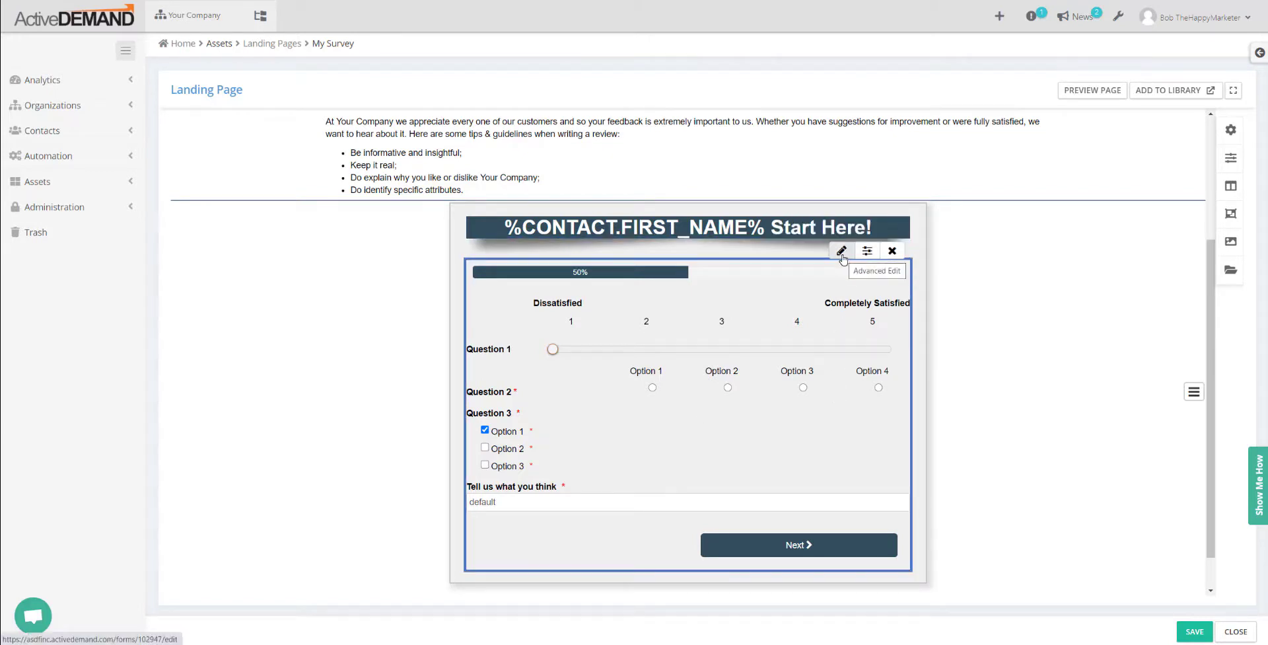
{"action": "left_click", "coordinate": [842, 250]}
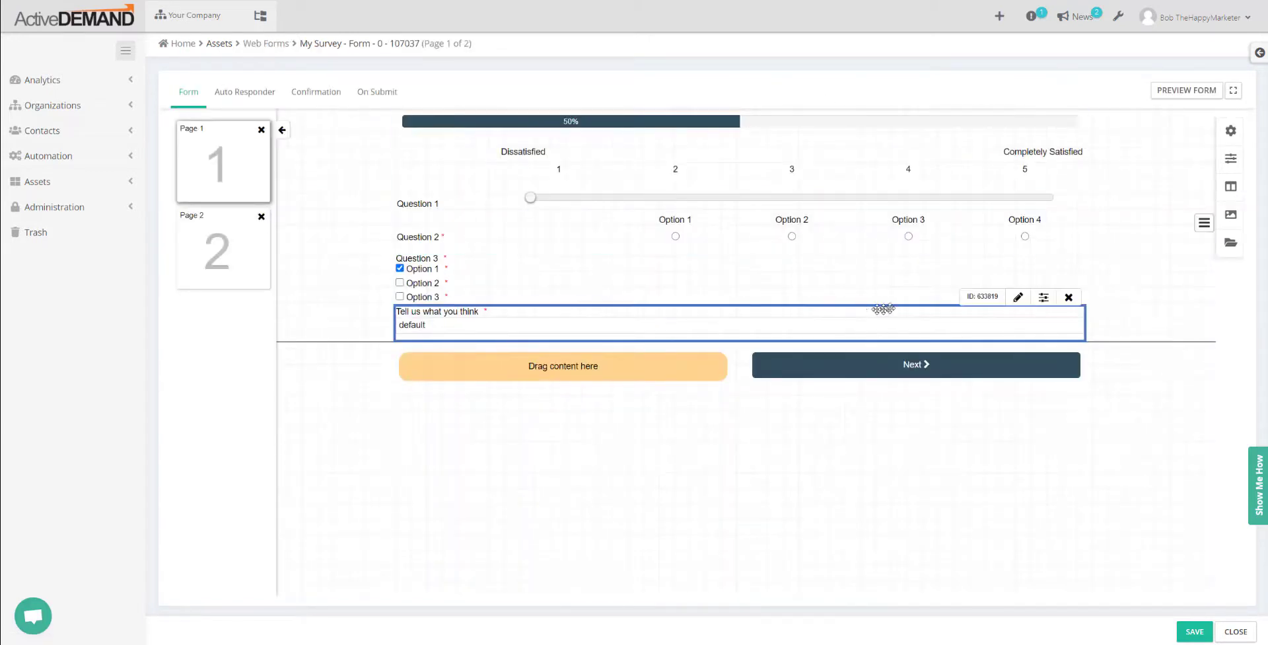
Compare the form's question page with its contact details page, and collapse the main navigation sidebar.
{"action": "left_click", "coordinate": [226, 259]}
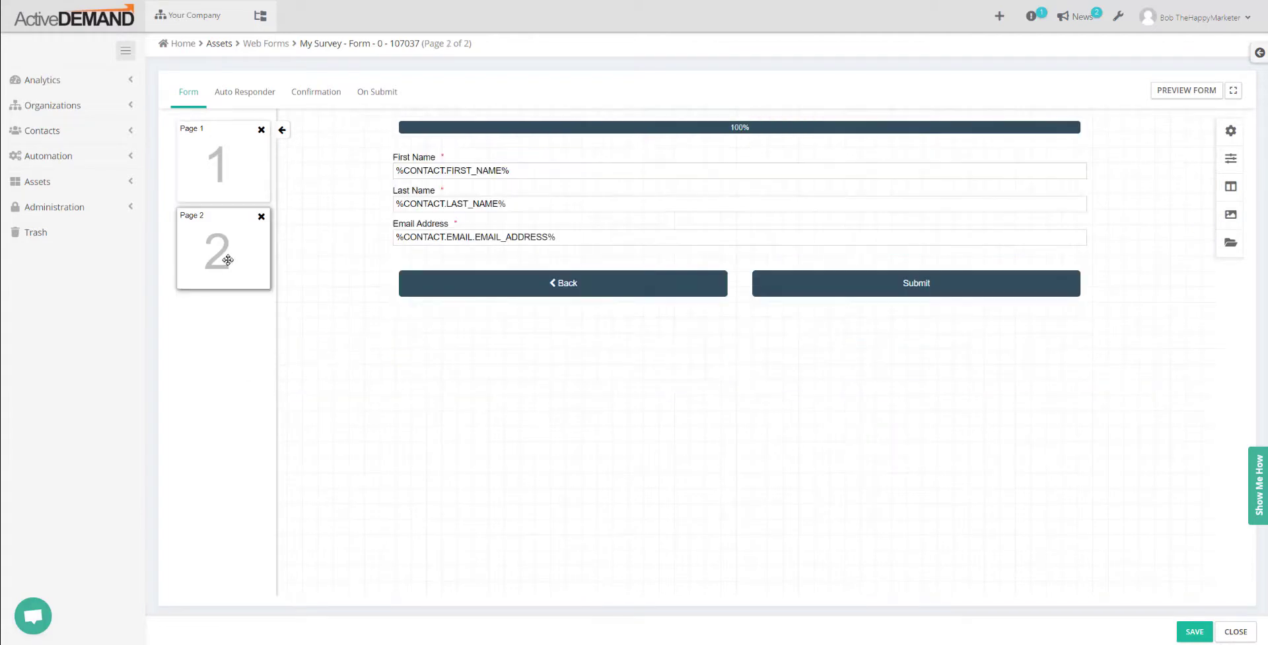
{"action": "left_click", "coordinate": [224, 167]}
{"action": "left_click", "coordinate": [238, 259]}
{"action": "left_click", "coordinate": [236, 176]}
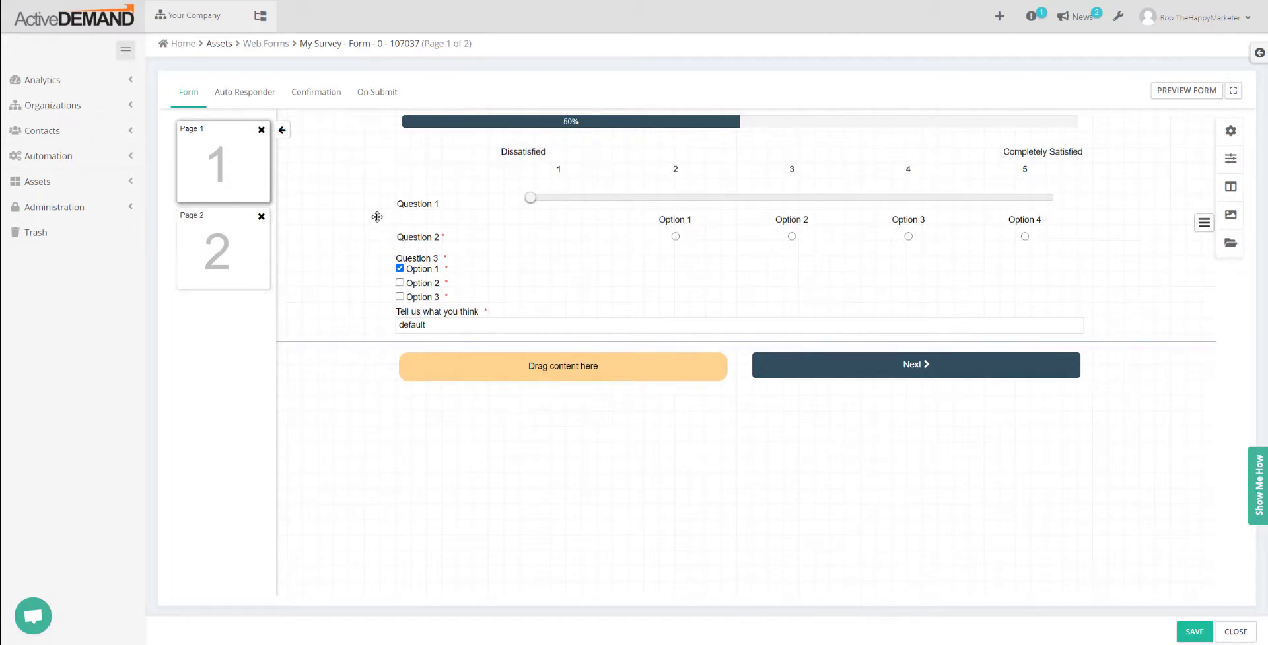
{"action": "left_click", "coordinate": [125, 50]}
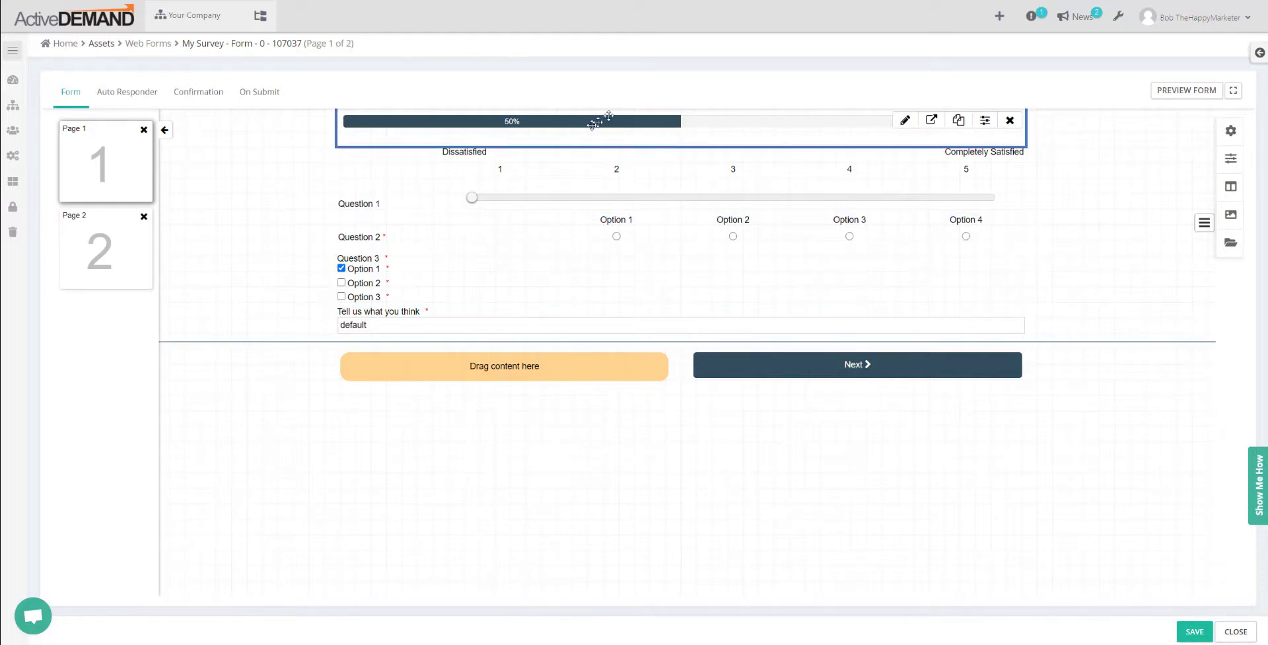
Review both form pages, the structure options for adding pages and columns, and the available survey field types.
{"action": "left_click_drag", "start_coordinate": [601, 120], "coordinate": [120, 236]}
{"action": "left_click", "coordinate": [102, 218]}
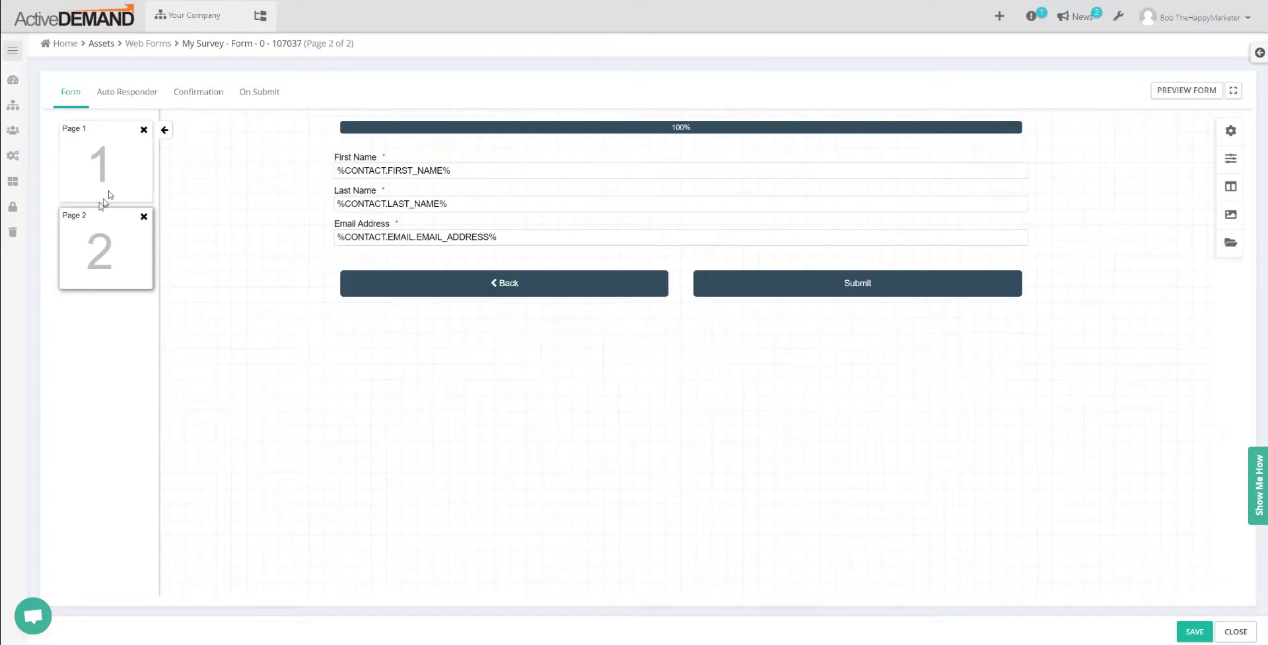
{"action": "left_click", "coordinate": [118, 192]}
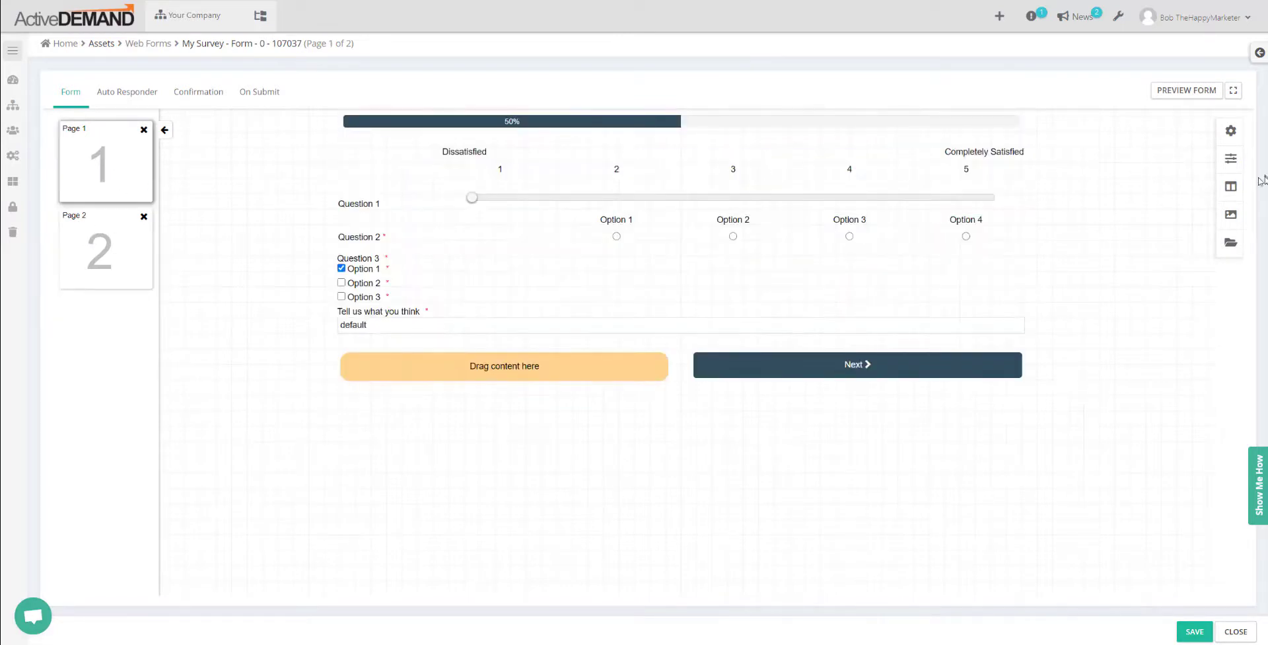
{"action": "left_click", "coordinate": [1230, 186]}
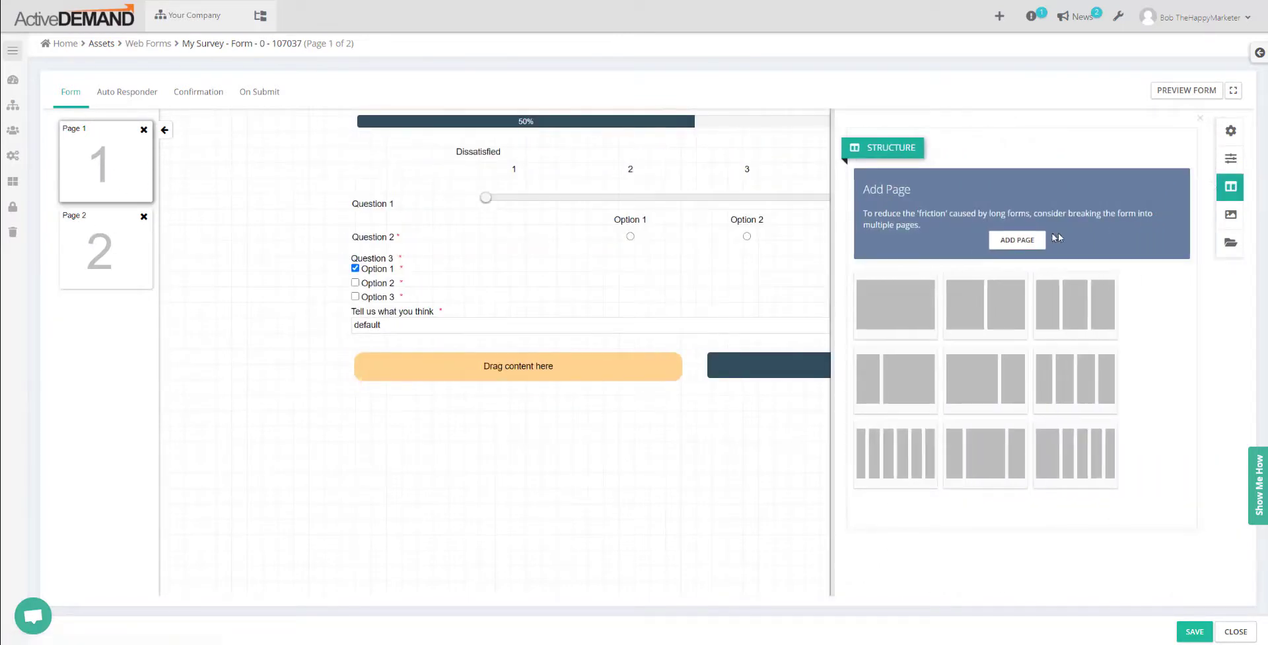
{"action": "left_click", "coordinate": [614, 508]}
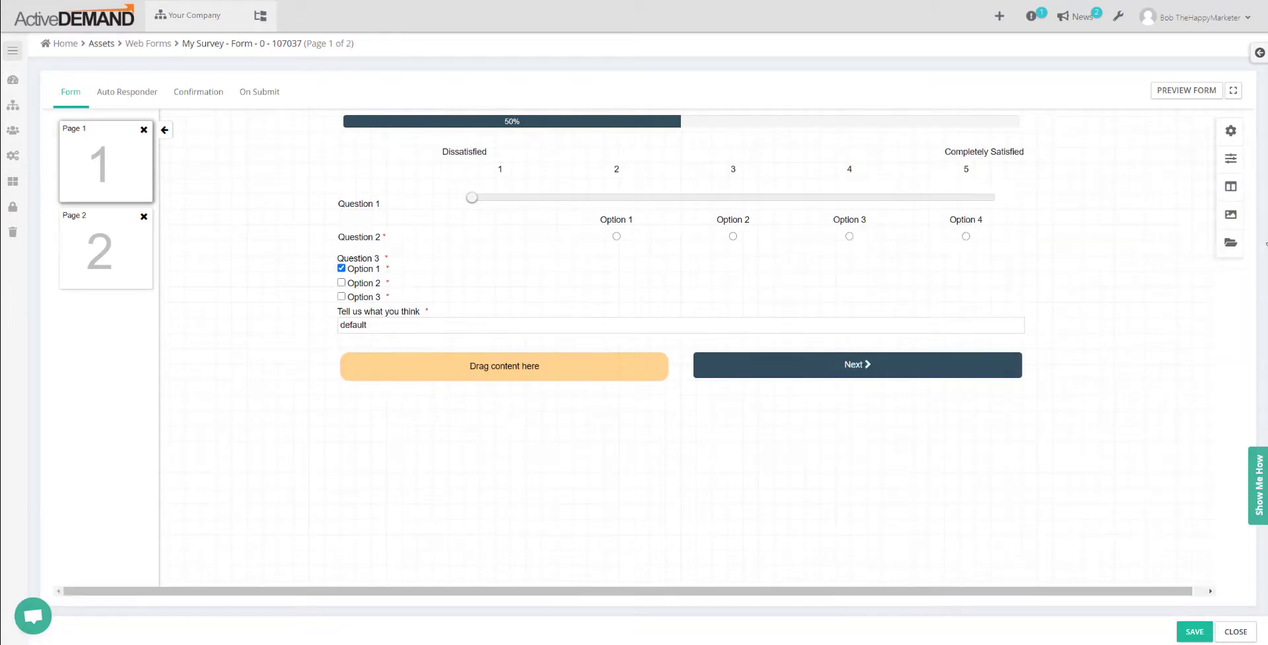
{"action": "left_click", "coordinate": [1231, 215]}
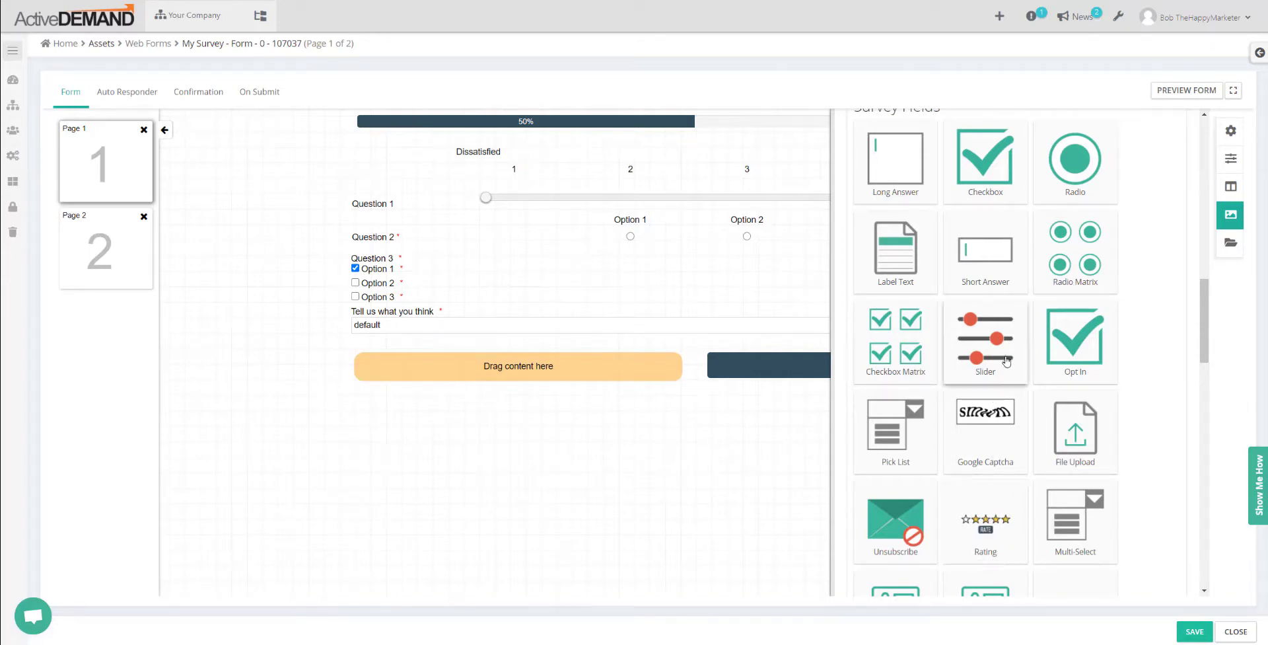
{"action": "left_click", "coordinate": [272, 434]}
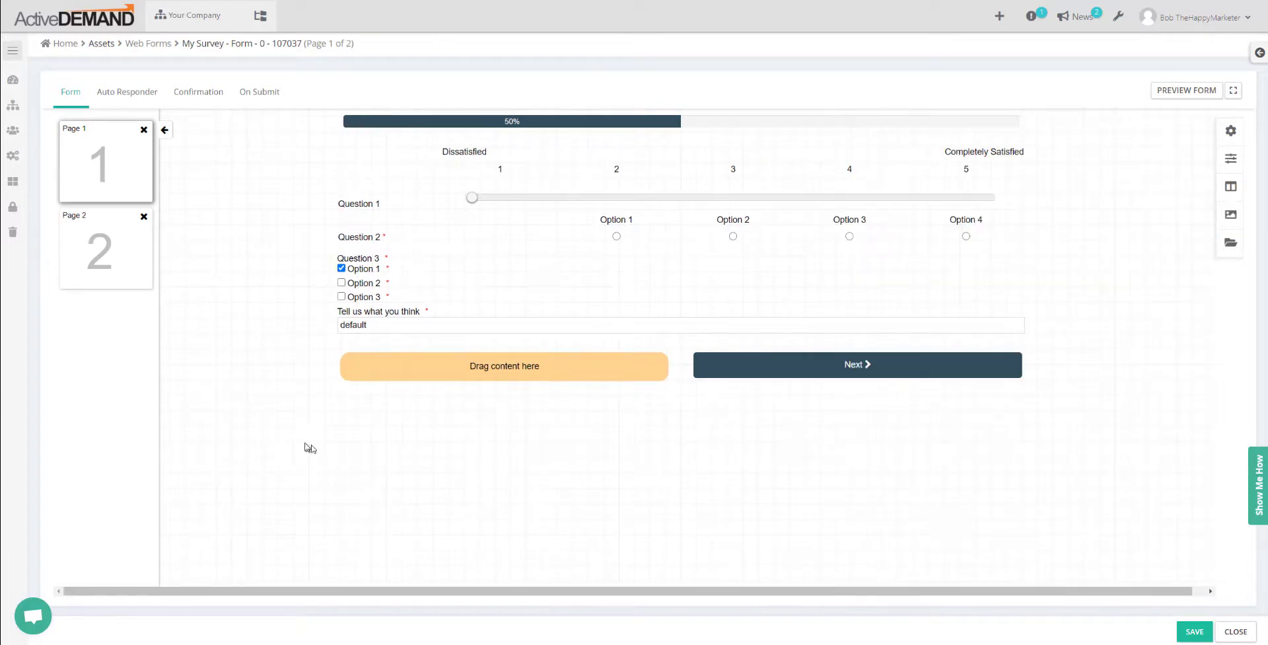
Add a Hidden Email field below the Email Address field on page 2 of the form.
{"action": "left_click", "coordinate": [109, 250]}
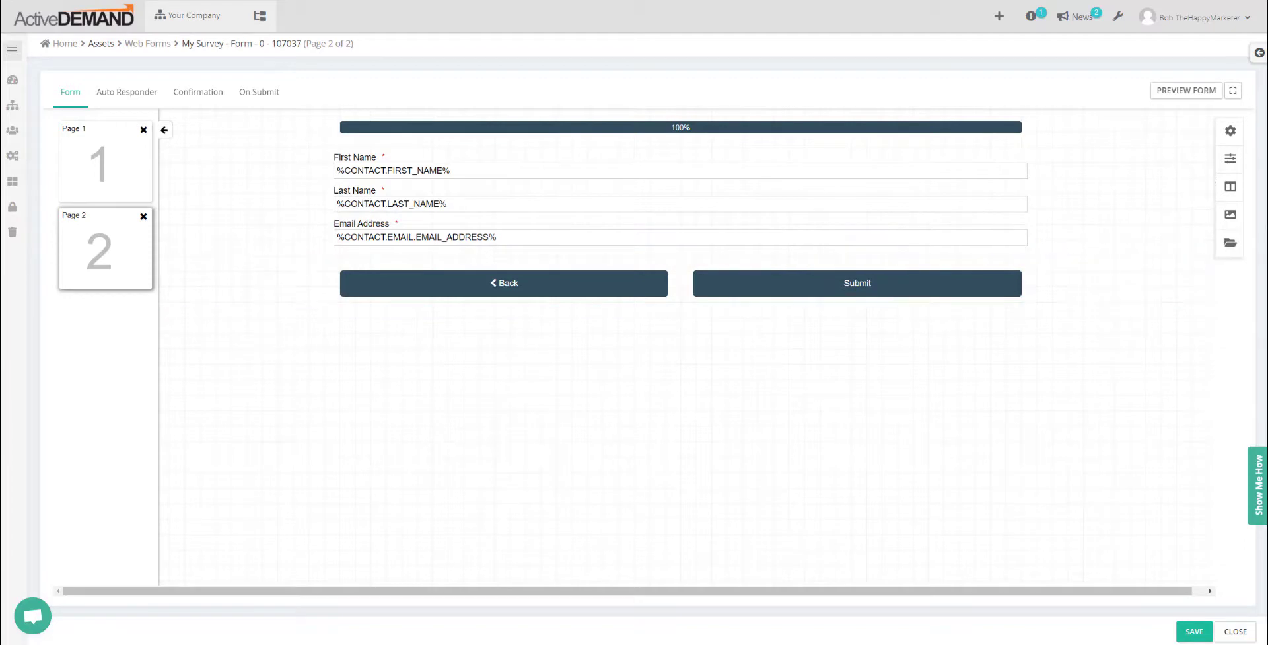
{"action": "left_click", "coordinate": [1231, 222]}
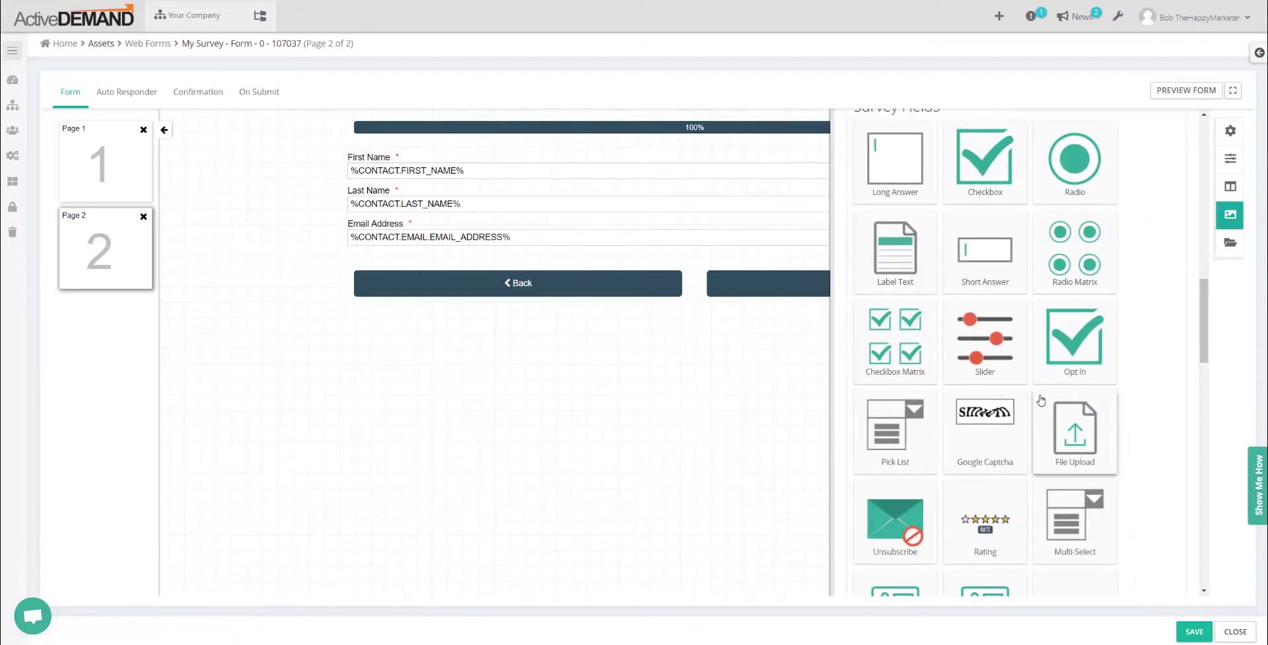
{"action": "scroll", "coordinate": [1039, 398], "scroll_direction": "down", "scroll_amount": 10}
{"action": "scroll", "coordinate": [1040, 398], "scroll_direction": "up", "scroll_amount": 2}
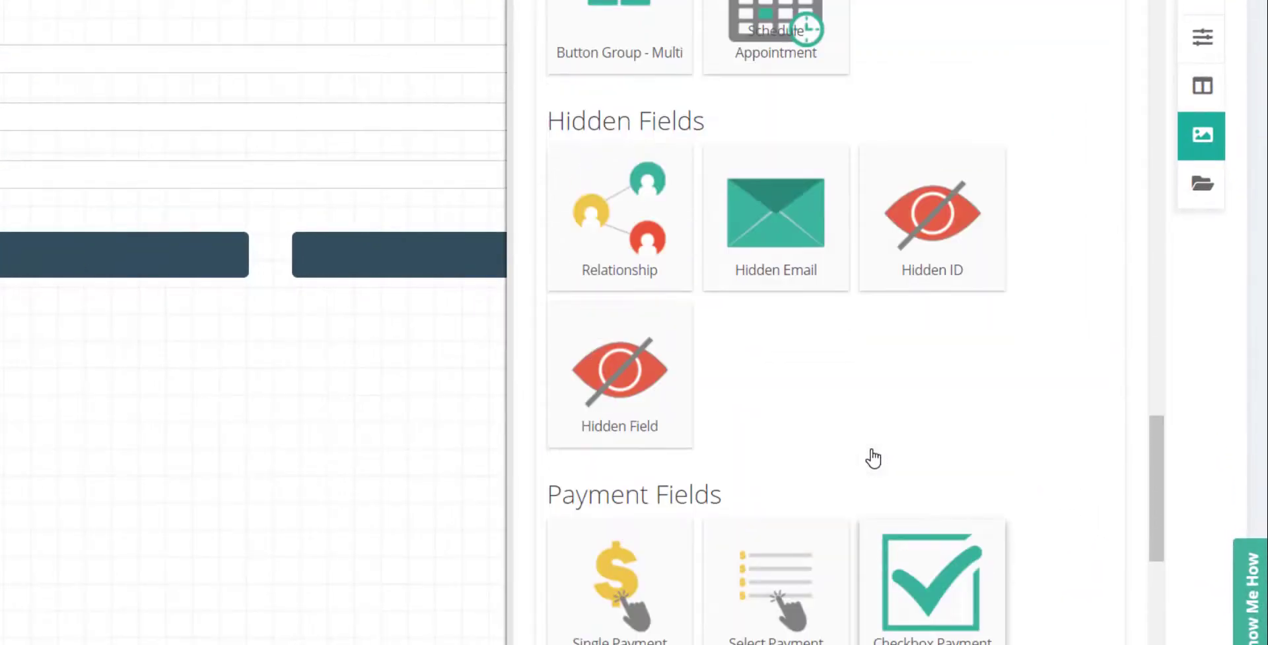
{"action": "left_click_drag", "start_coordinate": [758, 232], "coordinate": [27, 205]}
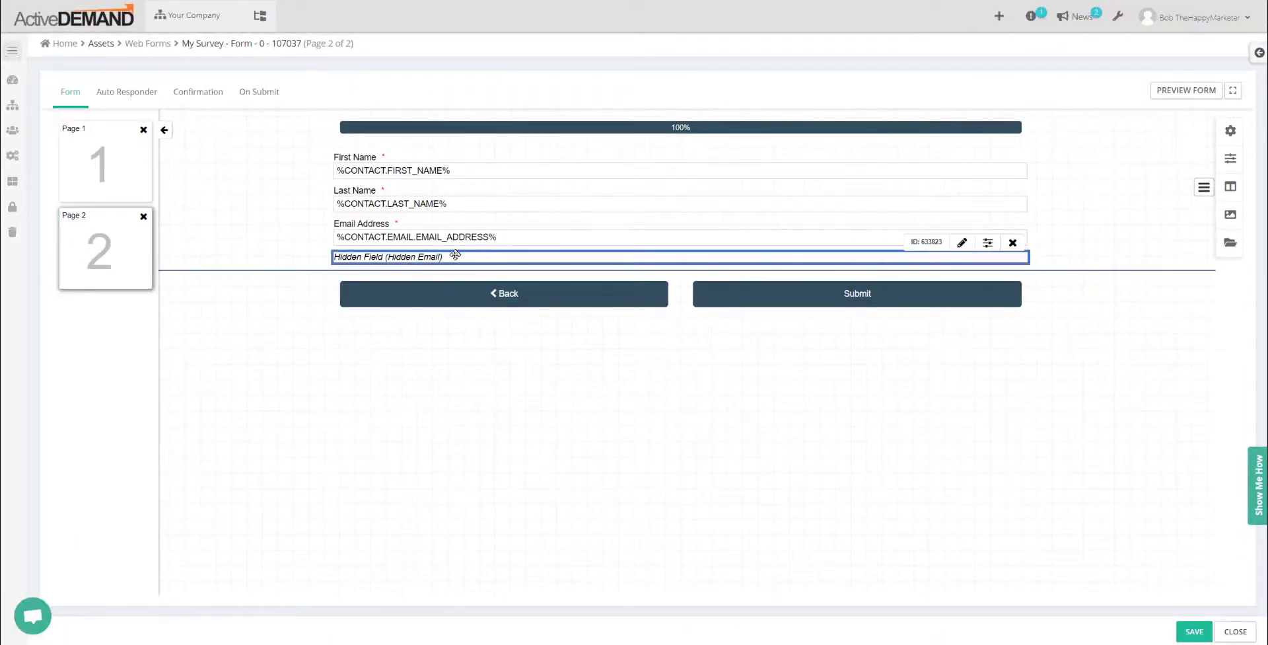
Delete the generic Hidden Field below the Email Address field on page 2 of the form.
{"action": "left_click", "coordinate": [104, 170]}
{"action": "left_click", "coordinate": [105, 236]}
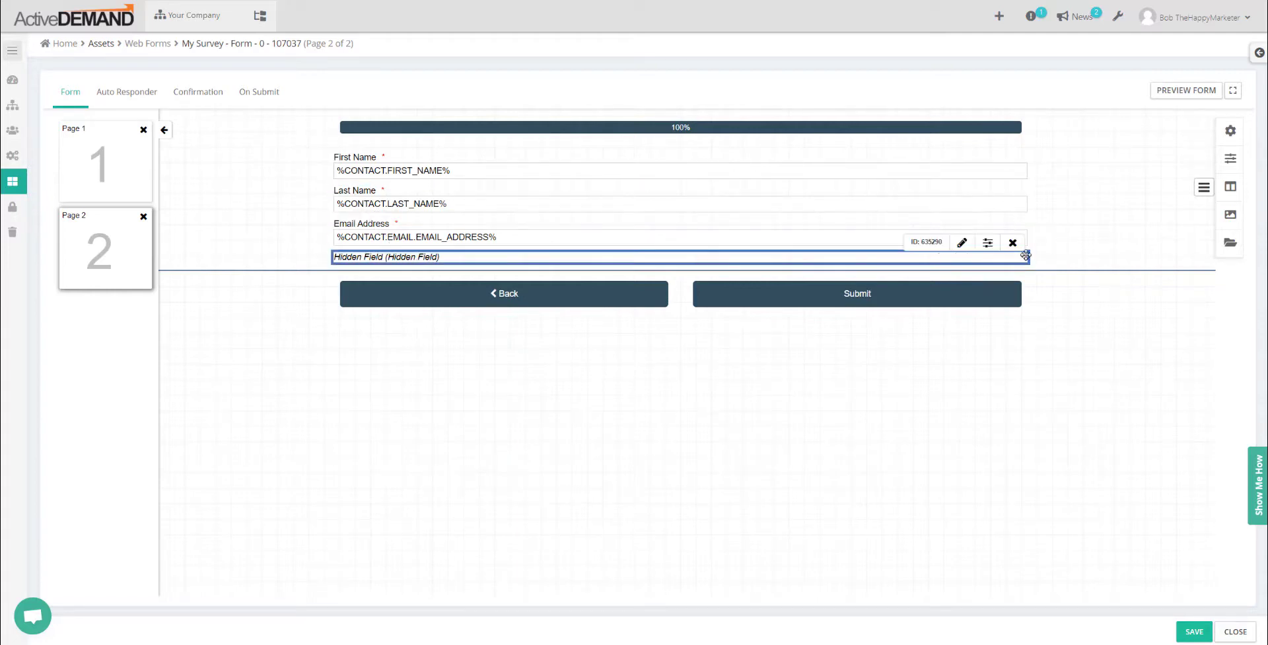
{"action": "left_click", "coordinate": [1013, 243]}
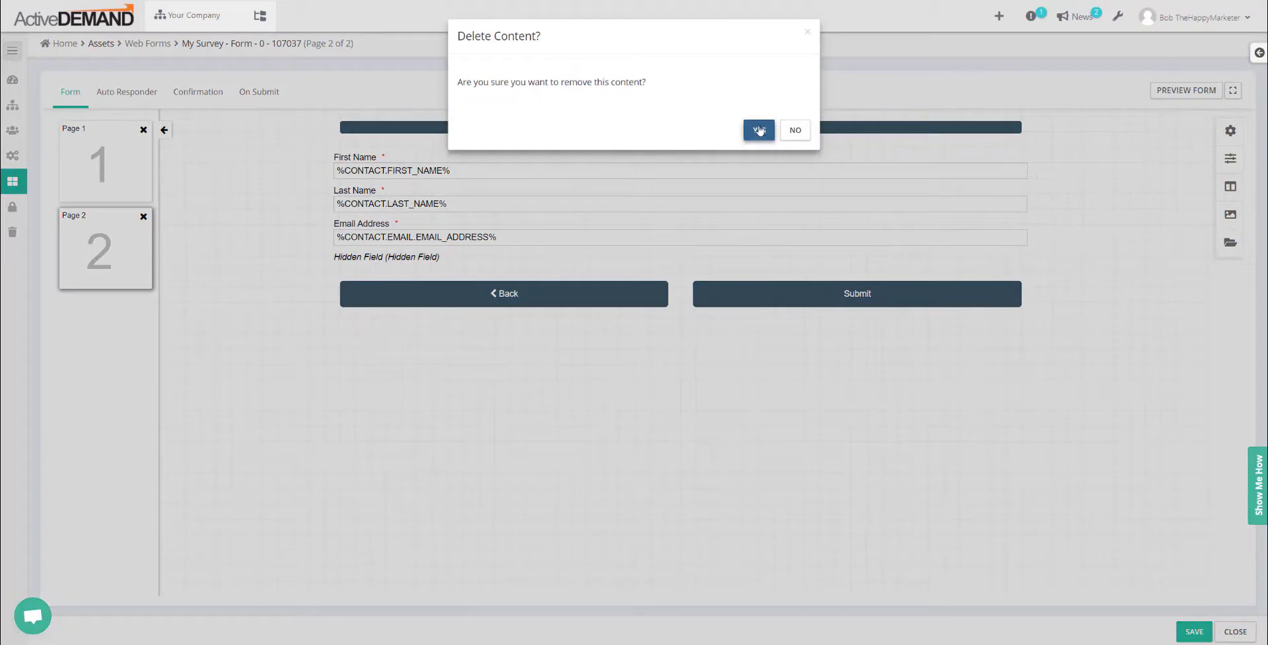
{"action": "left_click", "coordinate": [760, 130]}
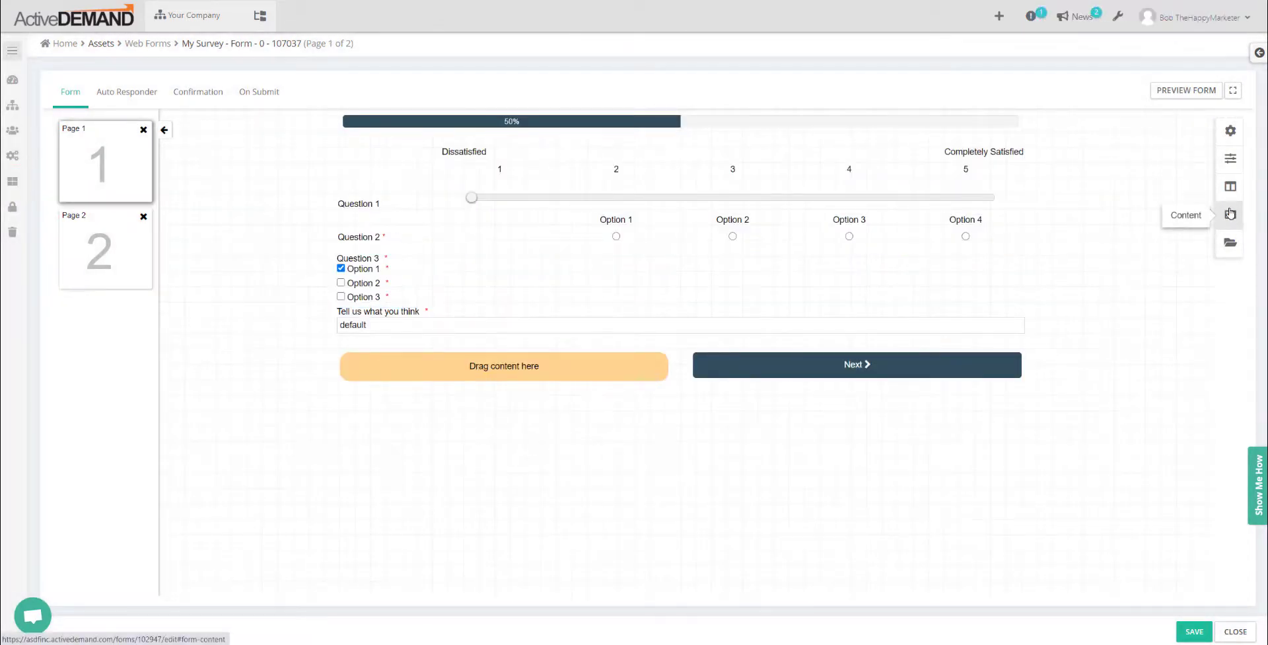
Open the Question 1 slider on page 1 for editing and add two more question rows to it.
{"action": "left_click_drag", "start_coordinate": [1230, 213], "coordinate": [560, 198]}
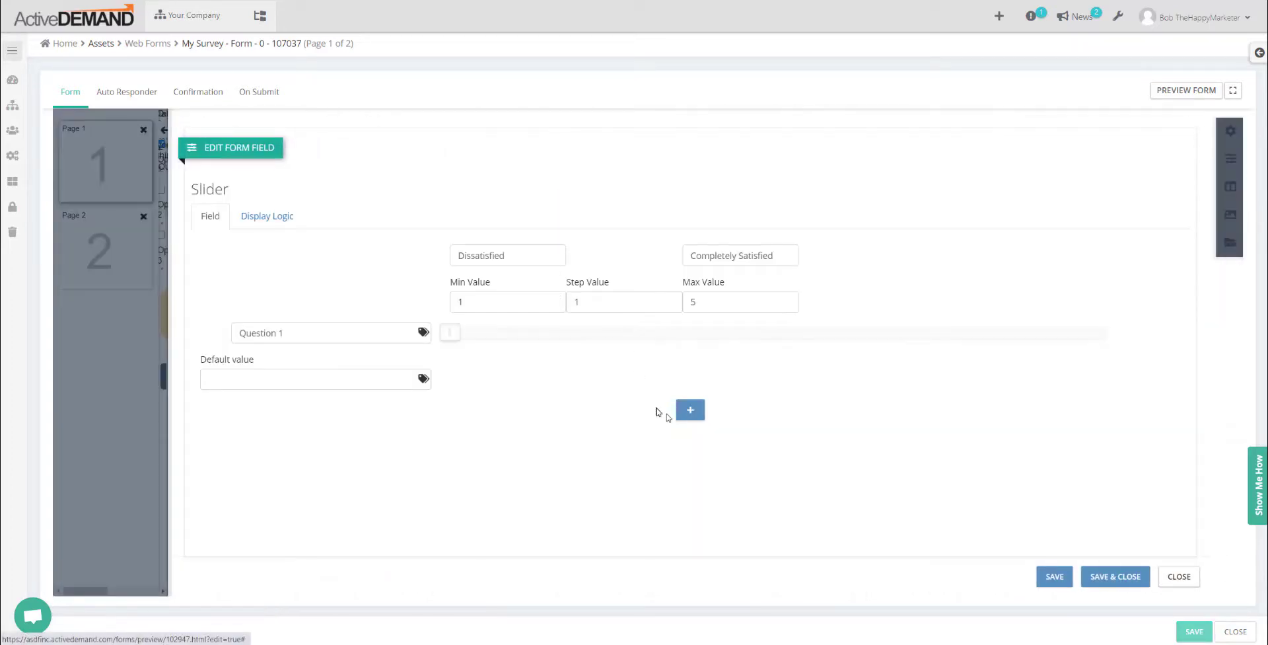
{"action": "left_click", "coordinate": [691, 409]}
{"action": "left_click", "coordinate": [694, 440]}
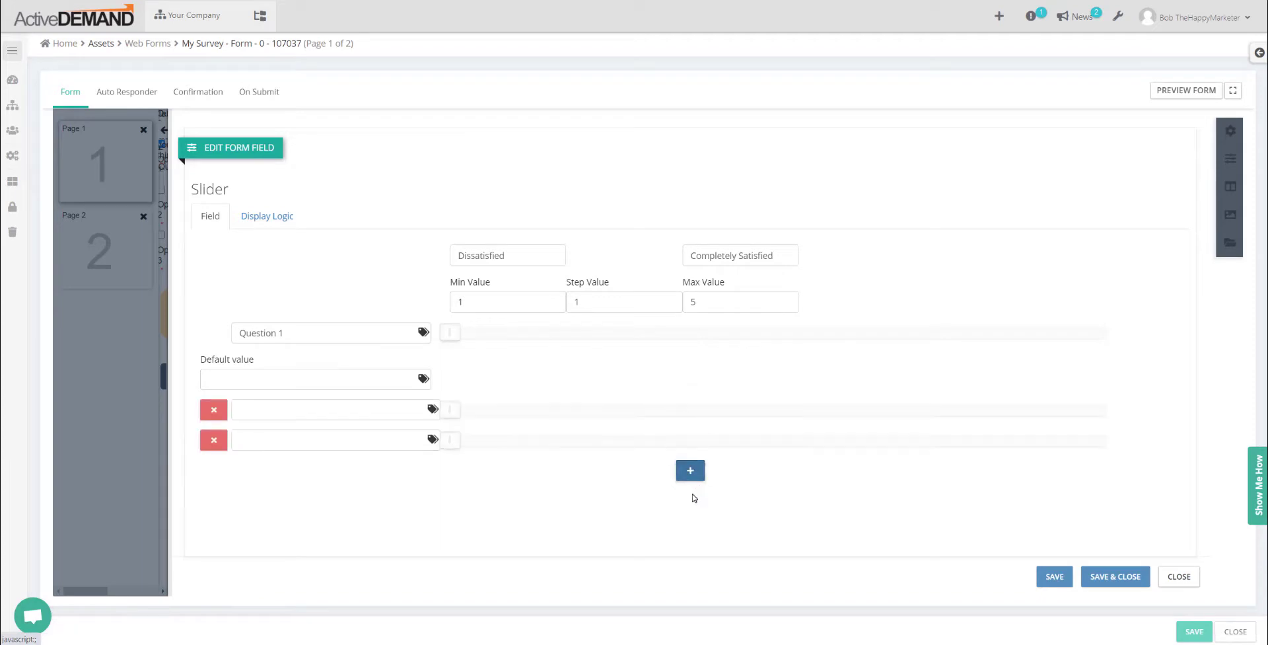
Label the two new slider rows Question 2 and Question 3, and save the slider field.
{"action": "left_click", "coordinate": [385, 415]}
{"action": "left_click_drag", "start_coordinate": [289, 336], "coordinate": [119, 331]}
{"action": "key", "text": "ctrl+c"}
{"action": "left_click", "coordinate": [311, 410]}
{"action": "key", "text": "ctrl+v"}
{"action": "key", "text": "BackSpace"}
{"action": "type", "text": "2"}
{"action": "left_click", "coordinate": [325, 434]}
{"action": "key", "text": "ctrl+v"}
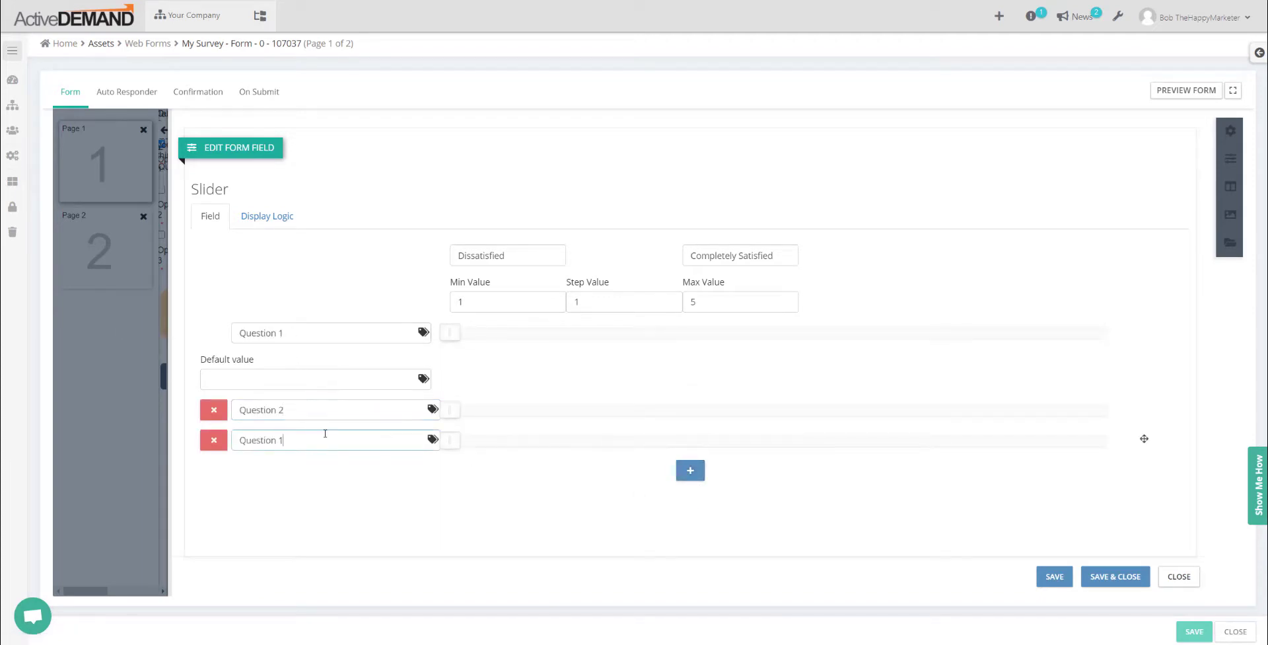
{"action": "left_click", "coordinate": [1115, 577]}
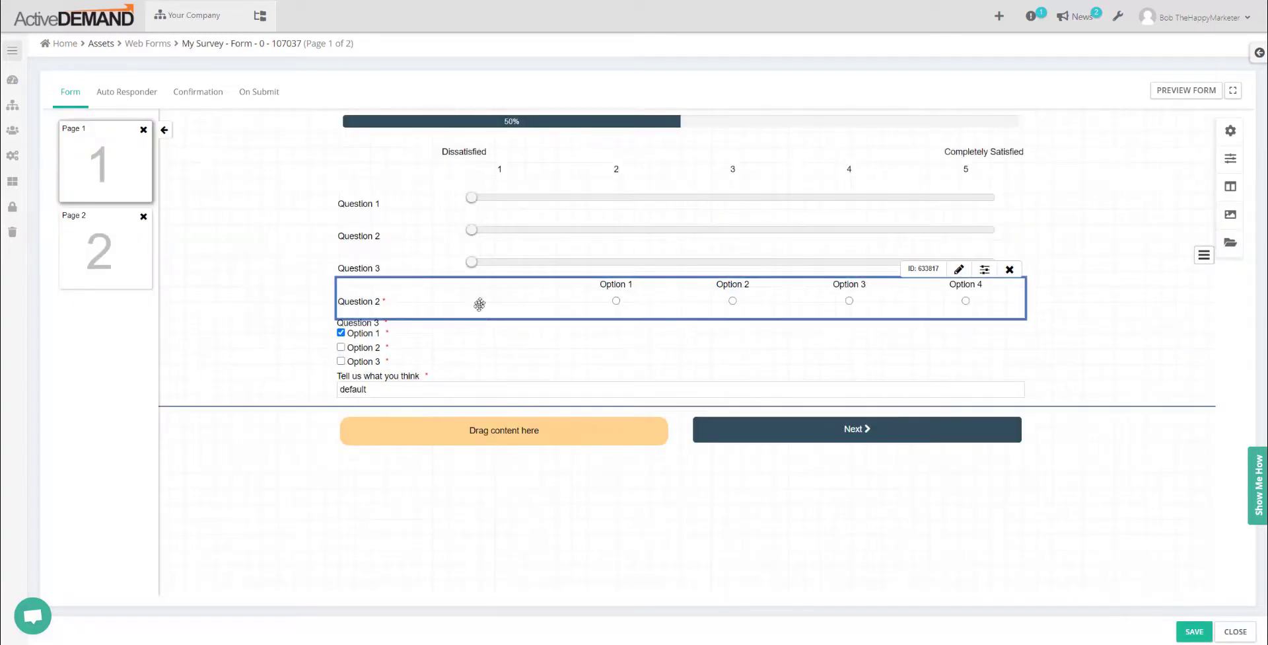
Examine the display logic settings of the Question 3 checkbox field.
{"action": "double_click", "coordinate": [469, 338]}
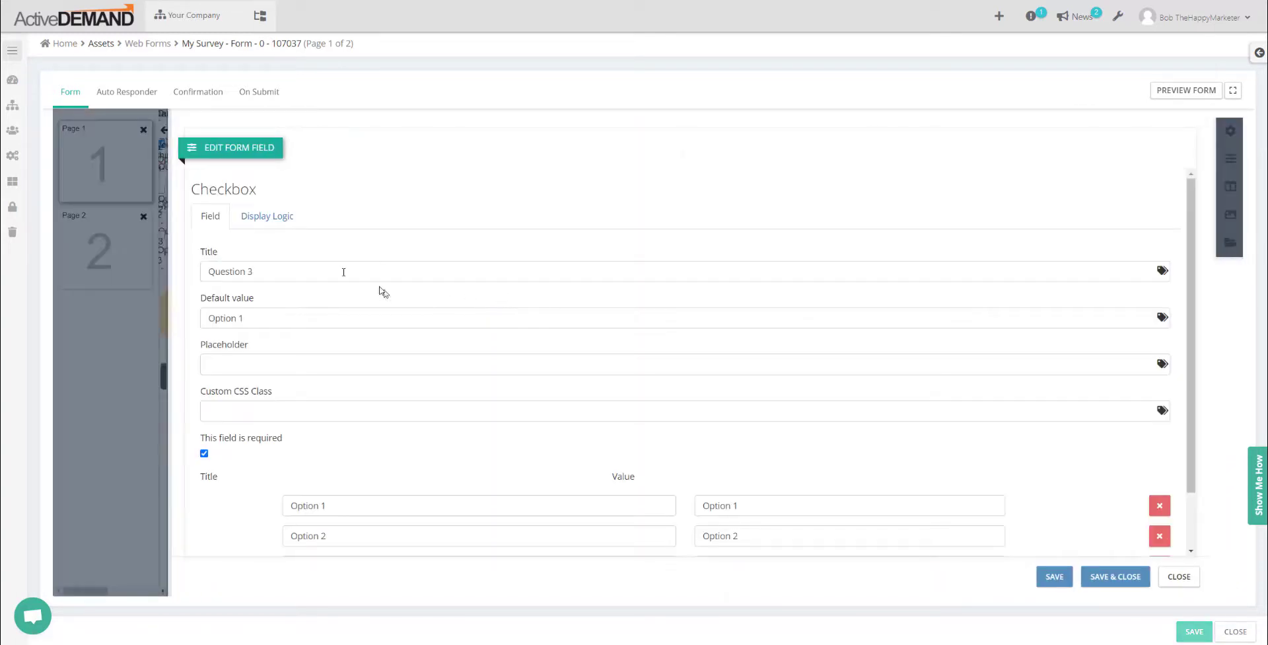
{"action": "left_click", "coordinate": [257, 220]}
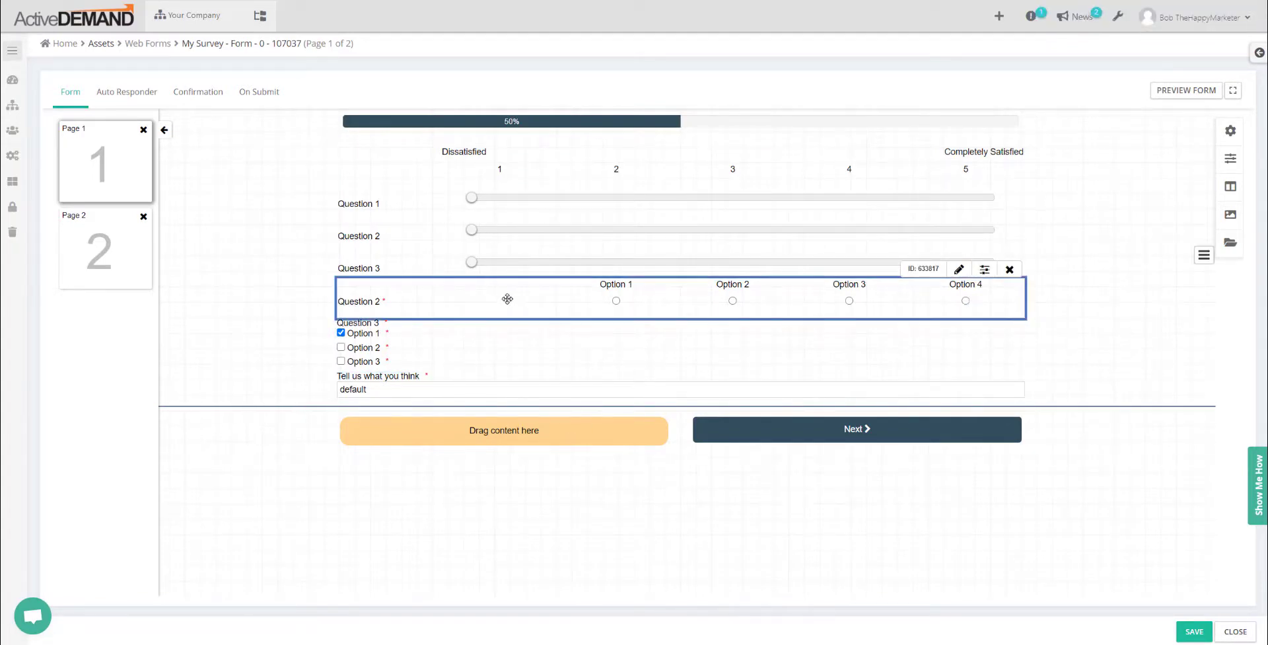
Add a new page to the form and move it to second place, ahead of the contact details page.
{"action": "left_click", "coordinate": [1231, 186]}
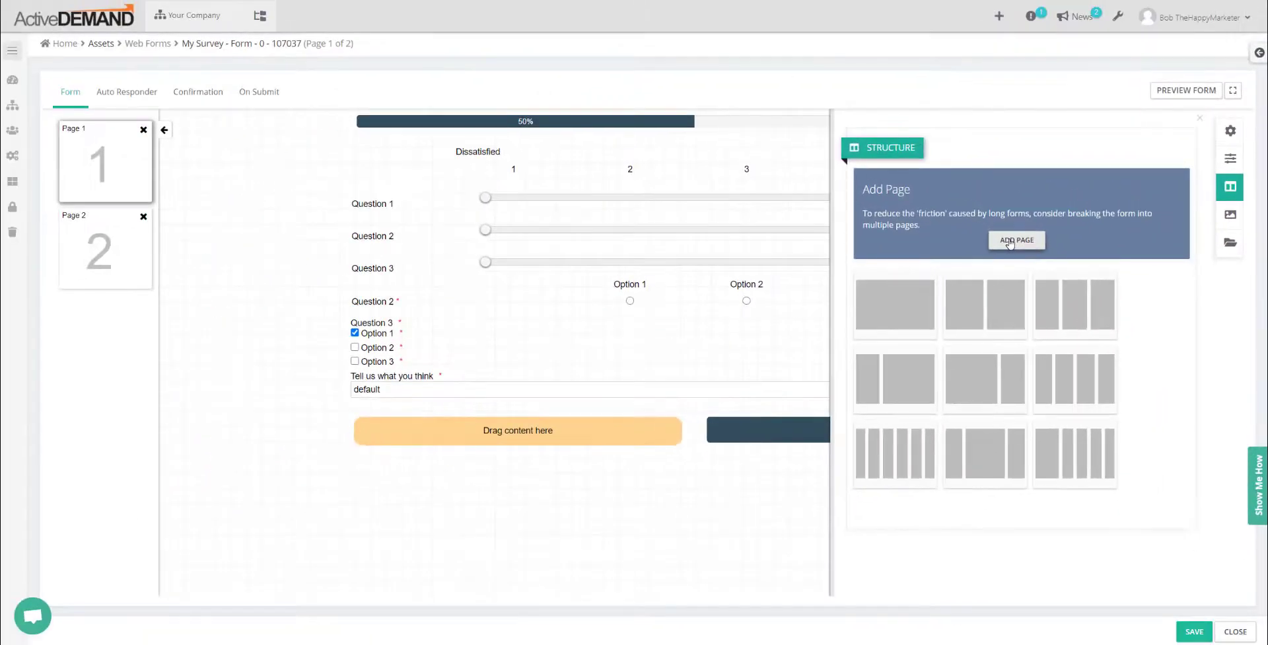
{"action": "left_click", "coordinate": [789, 173]}
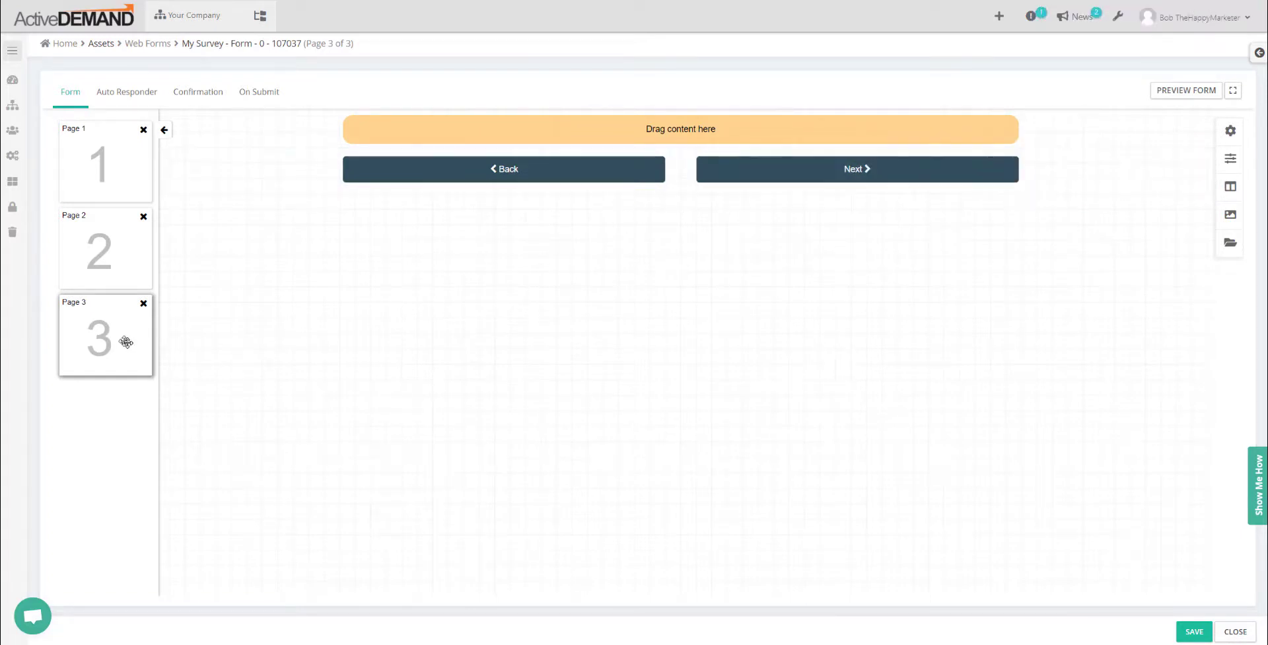
{"action": "left_click_drag", "start_coordinate": [126, 341], "coordinate": [119, 245]}
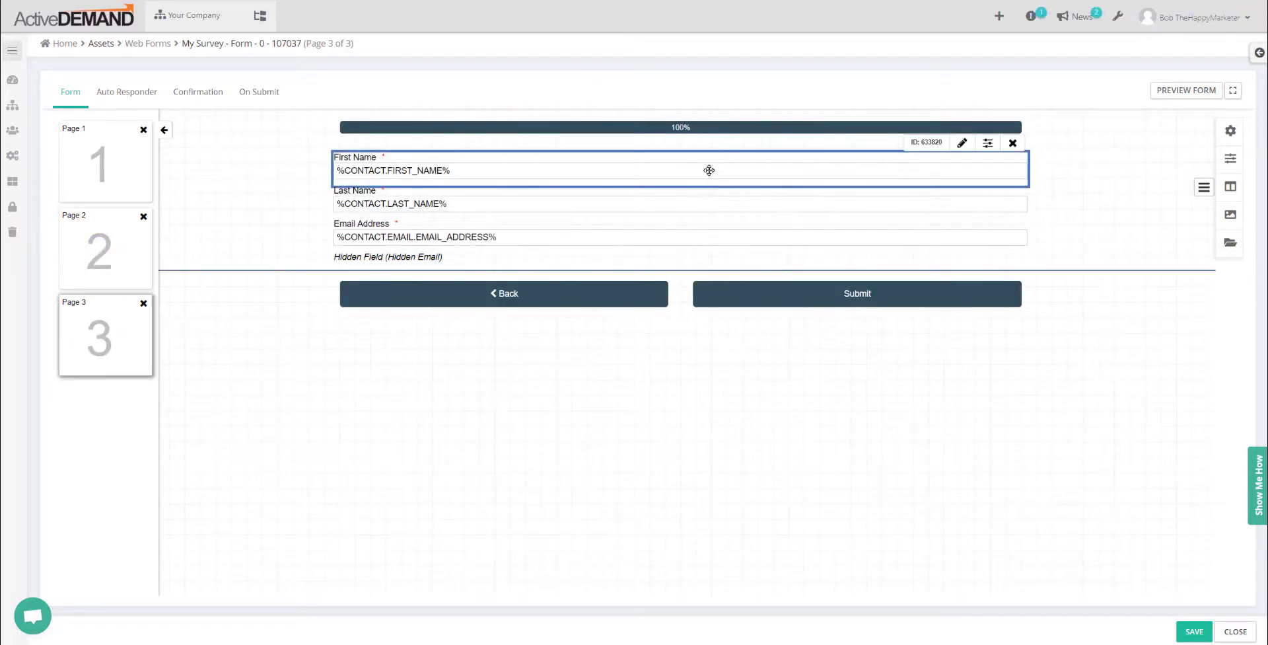
Check the first two form pages and collapse the page thumbnails to show all pages in one continuous view.
{"action": "left_click", "coordinate": [113, 250]}
{"action": "left_click", "coordinate": [122, 161]}
{"action": "left_click", "coordinate": [100, 232]}
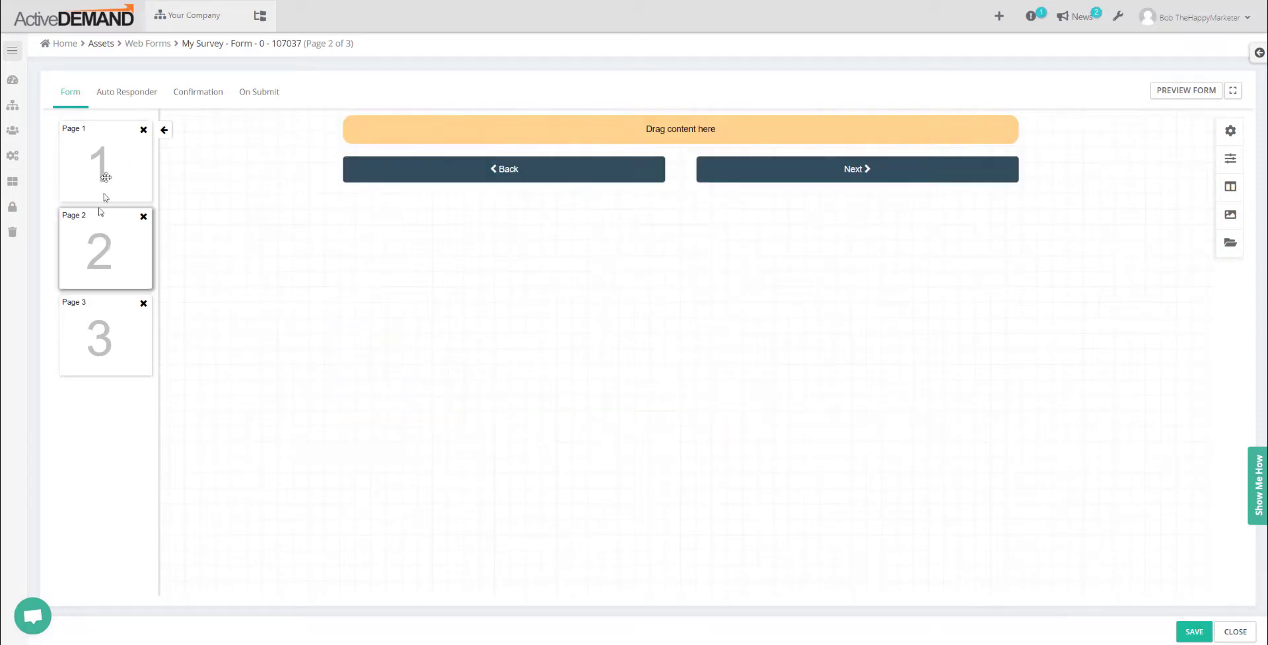
{"action": "left_click", "coordinate": [108, 159]}
{"action": "left_click", "coordinate": [94, 252]}
{"action": "left_click", "coordinate": [112, 159]}
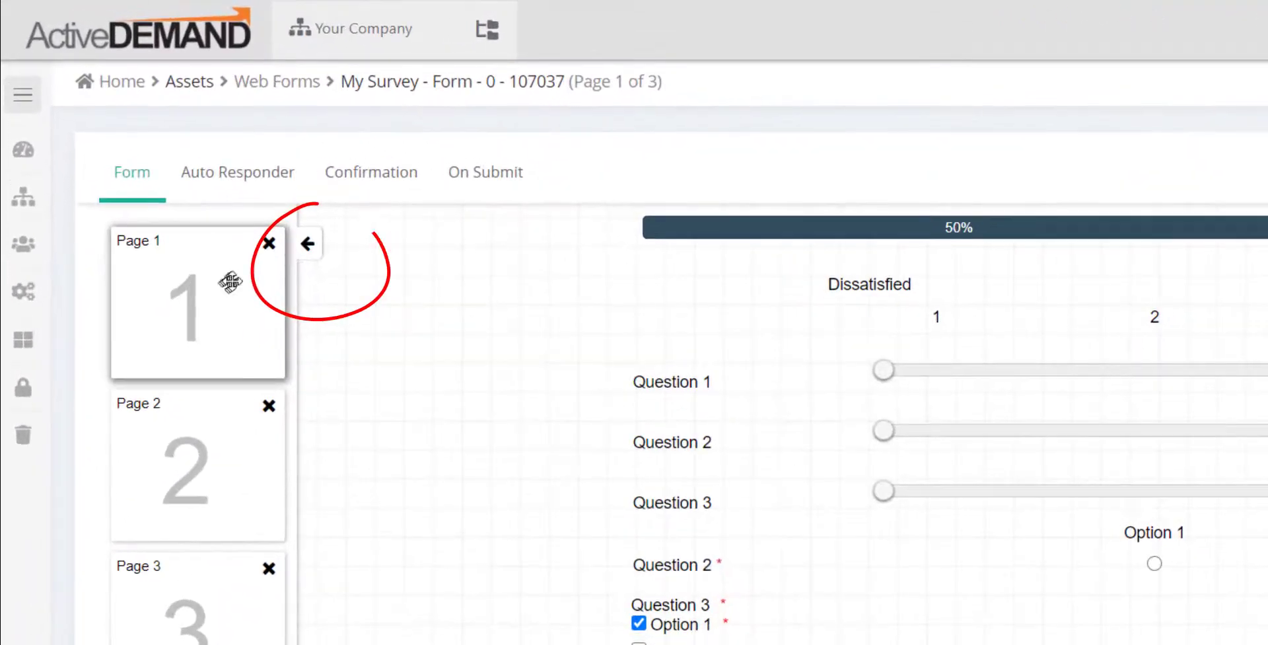
{"action": "left_click", "coordinate": [307, 244]}
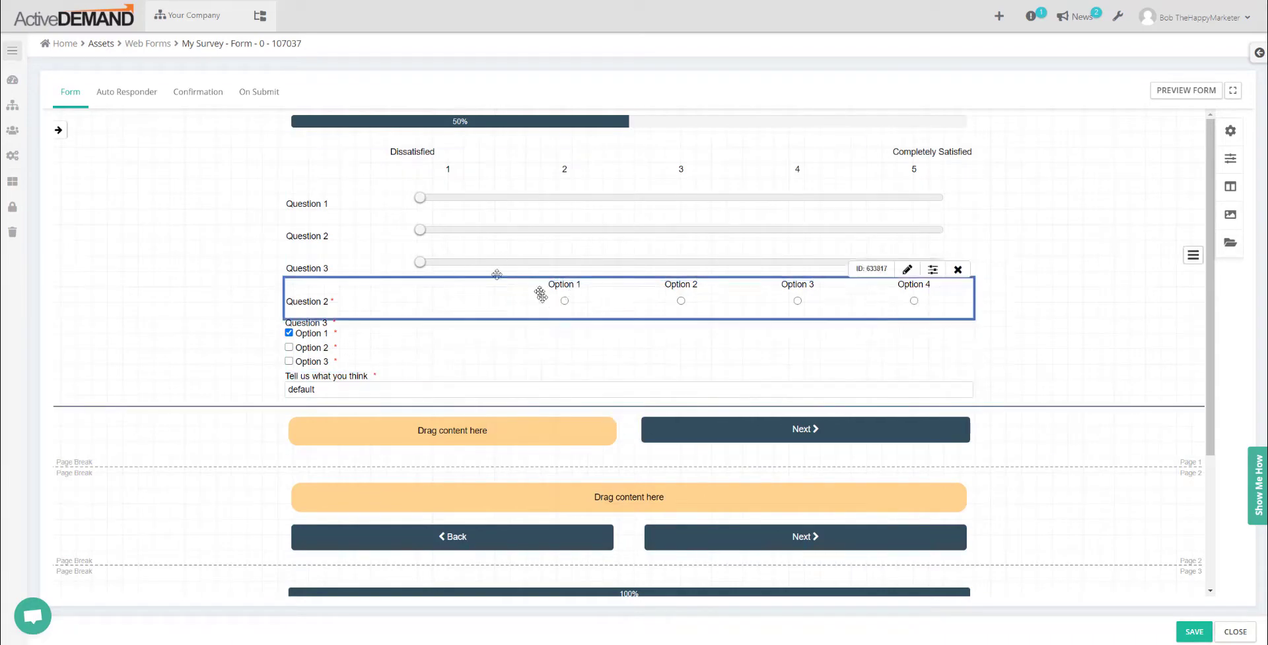
Move the Question 3 checkbox field to the second form page and add a full-width radio matrix field below it.
{"action": "left_click_drag", "start_coordinate": [503, 337], "coordinate": [511, 431]}
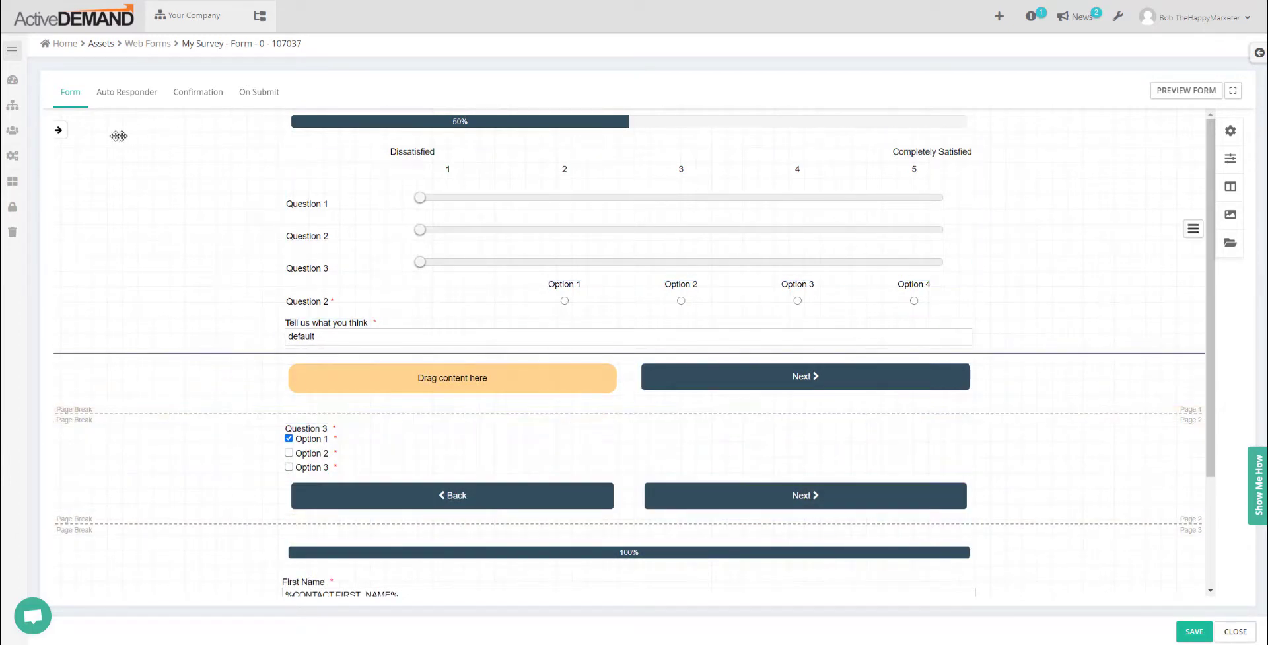
{"action": "left_click", "coordinate": [58, 130]}
{"action": "left_click", "coordinate": [118, 247]}
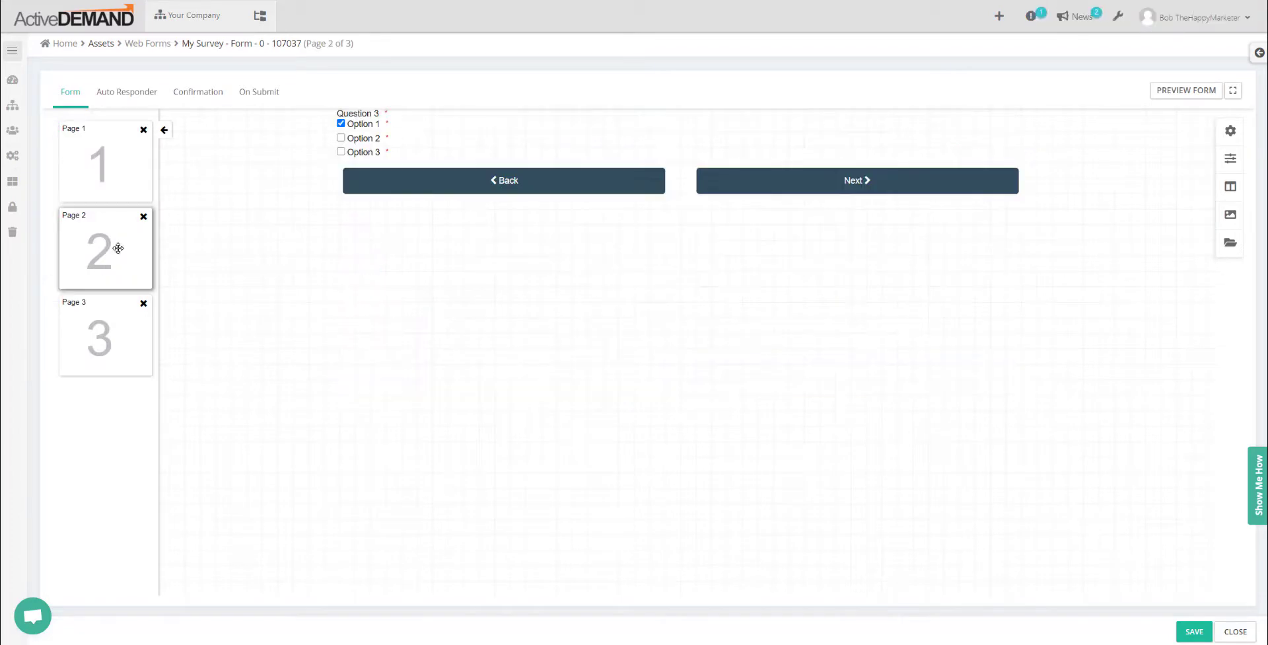
{"action": "left_click", "coordinate": [1230, 186]}
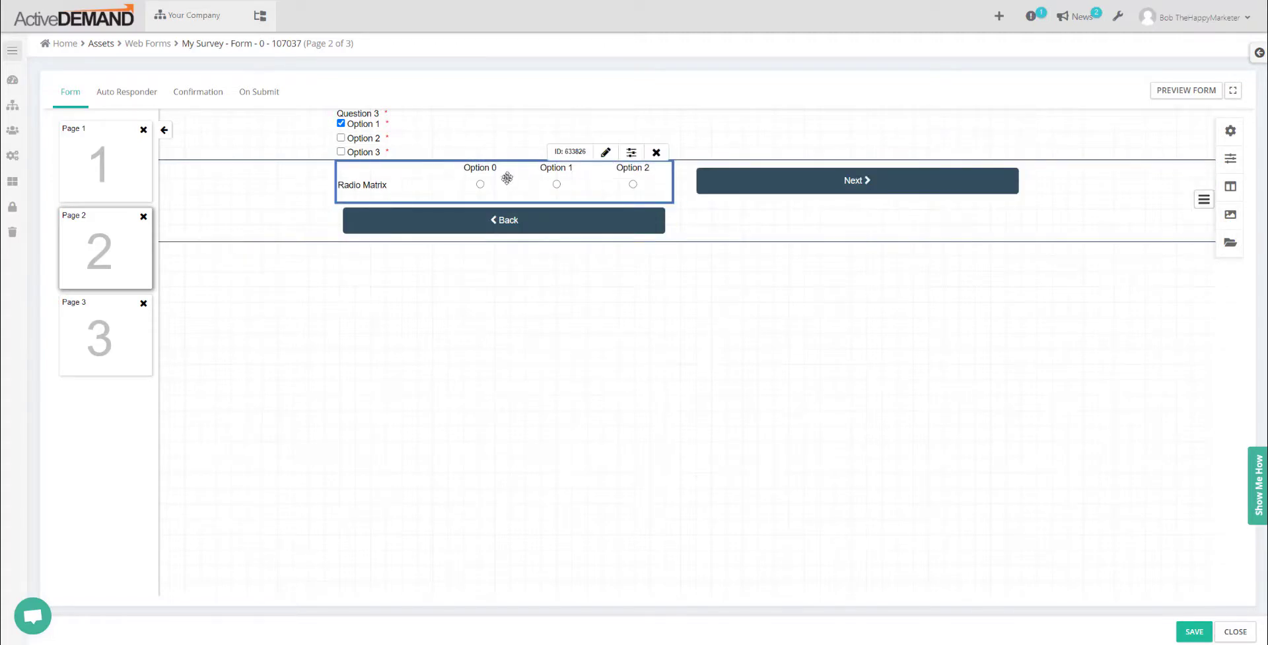
{"action": "left_click_drag", "start_coordinate": [507, 178], "coordinate": [715, 178]}
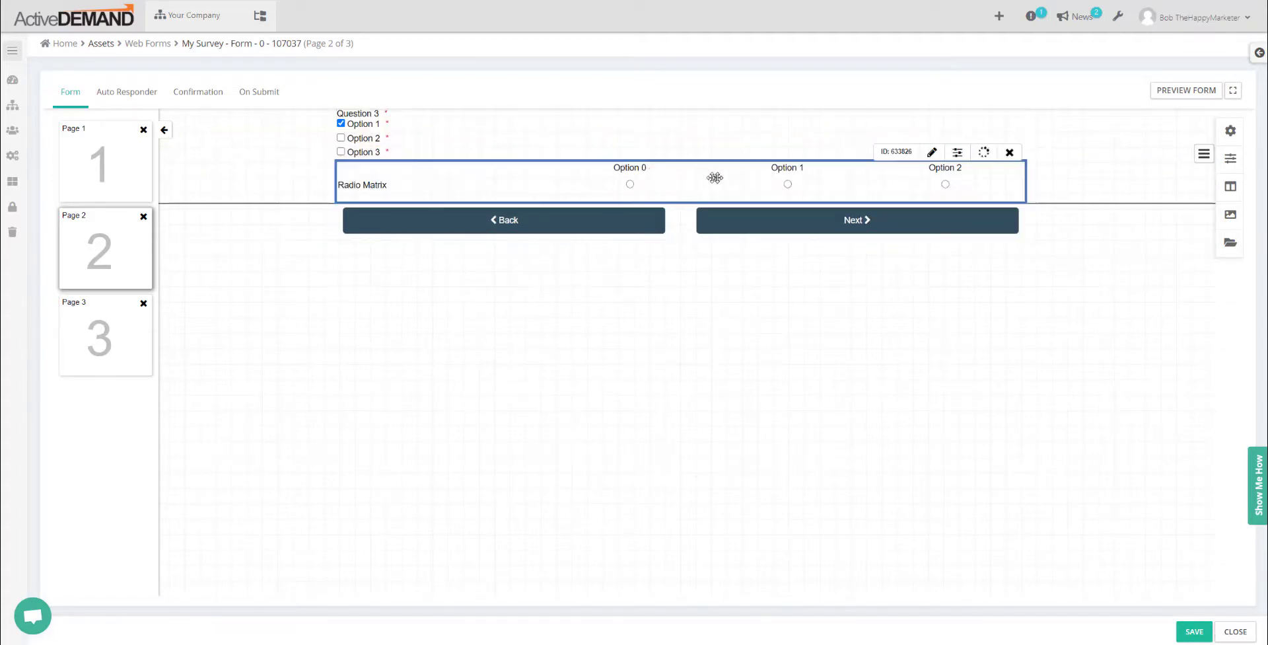
Try the radio matrix in the first column of a new two-column row, move it back out, and remove the empty row.
{"action": "left_click", "coordinate": [1228, 187]}
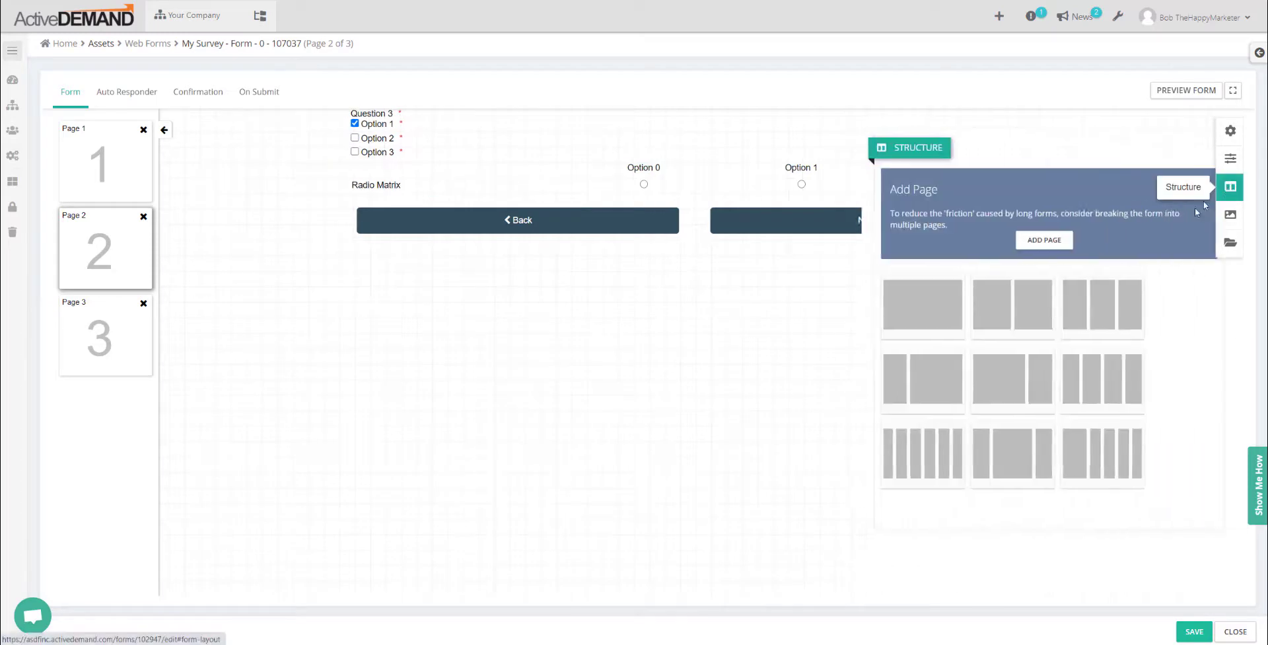
{"action": "left_click_drag", "start_coordinate": [1013, 302], "coordinate": [701, 206]}
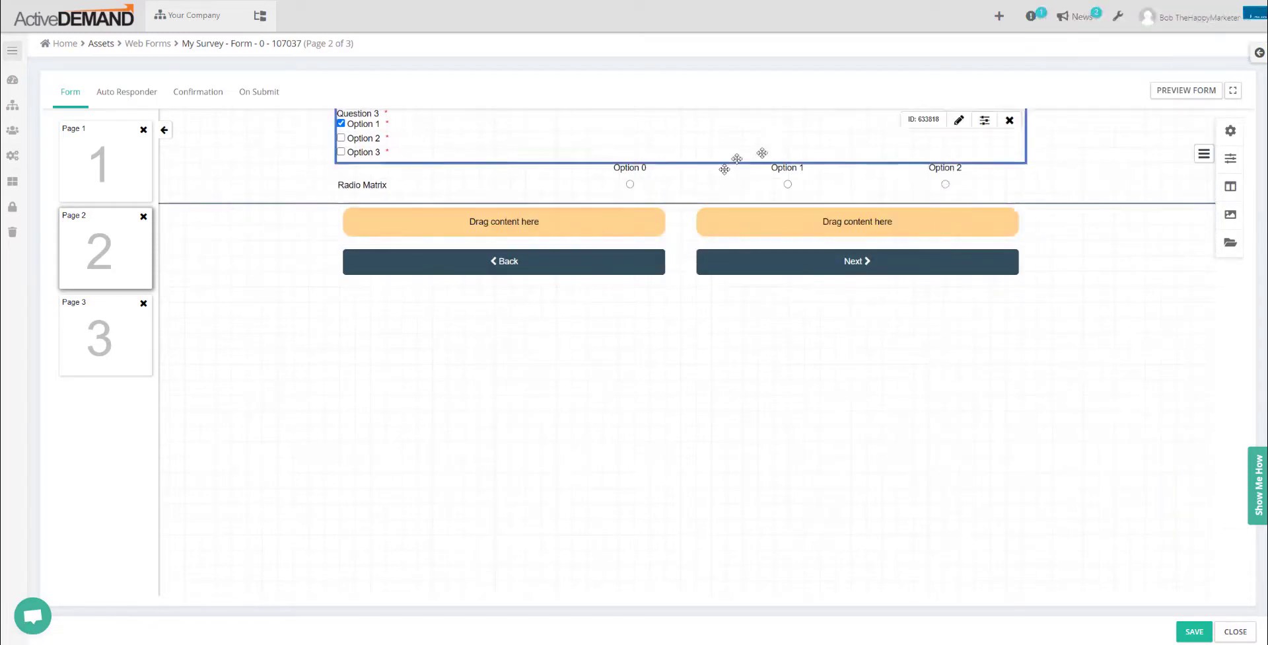
{"action": "left_click_drag", "start_coordinate": [408, 191], "coordinate": [447, 151]}
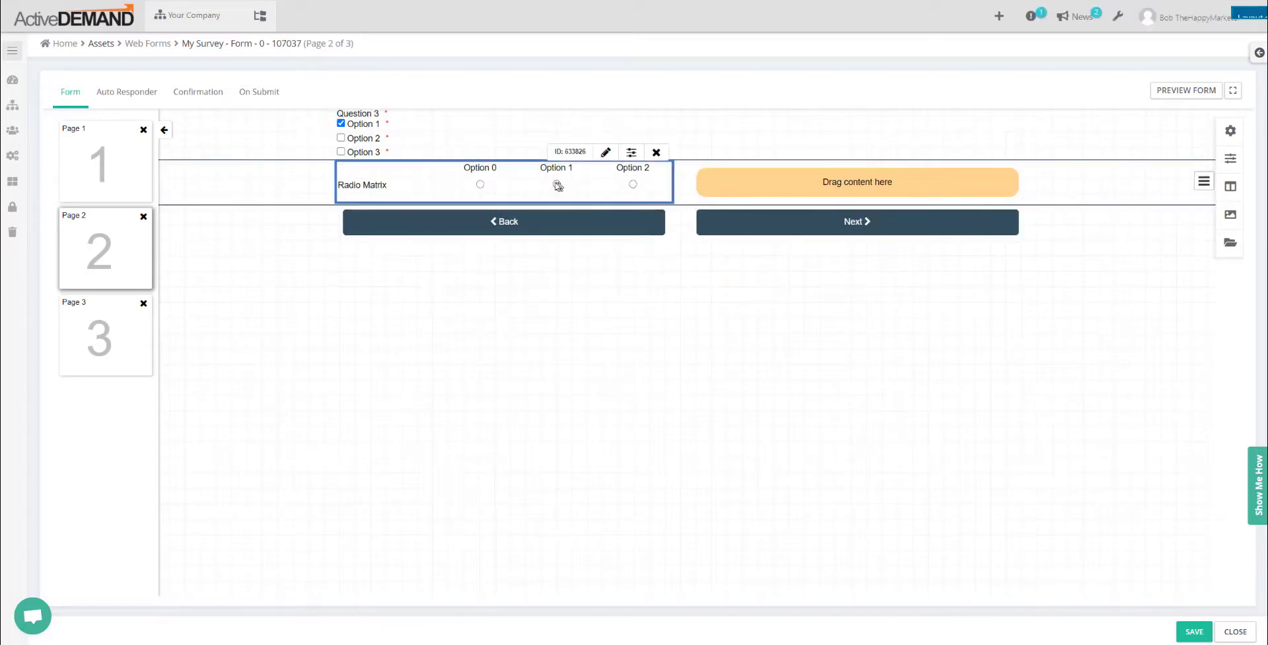
{"action": "left_click_drag", "start_coordinate": [555, 186], "coordinate": [907, 208]}
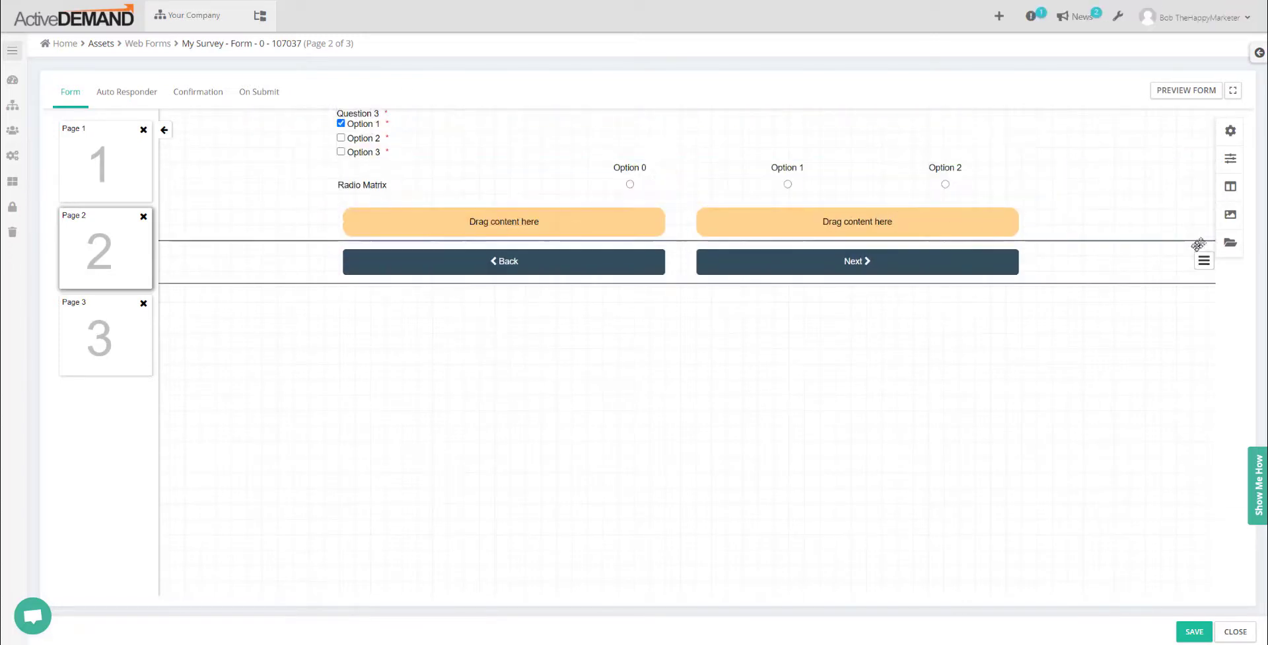
{"action": "left_click", "coordinate": [1204, 221]}
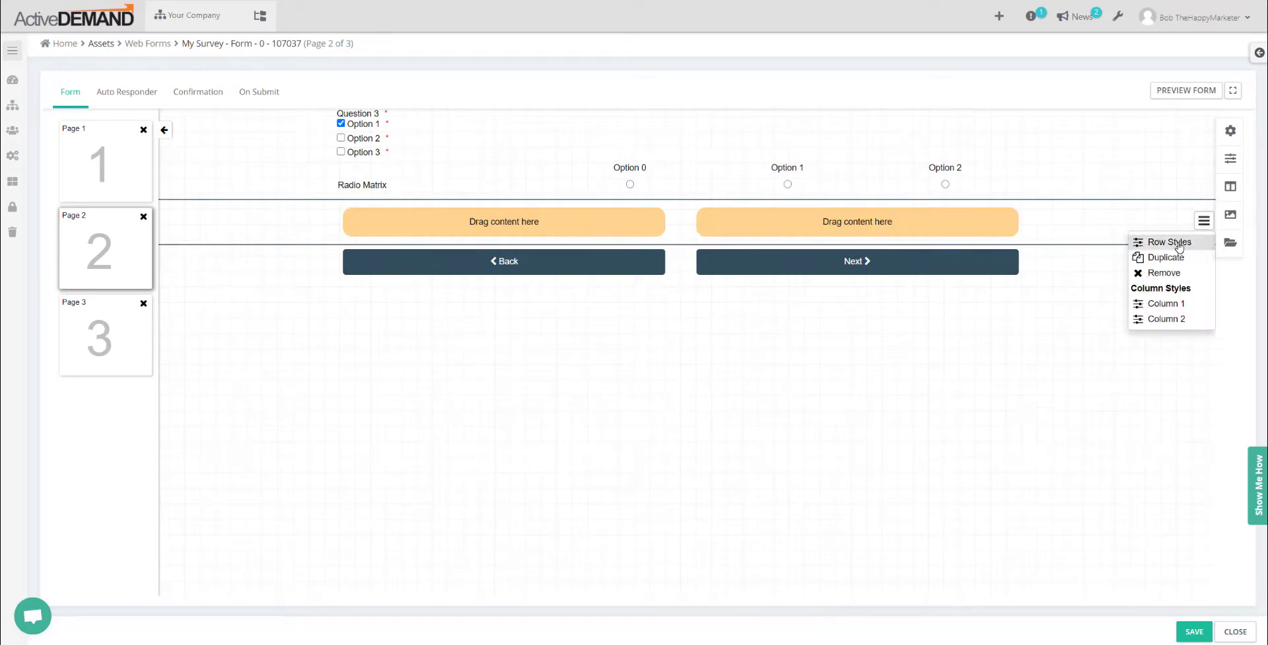
{"action": "left_click", "coordinate": [1162, 272]}
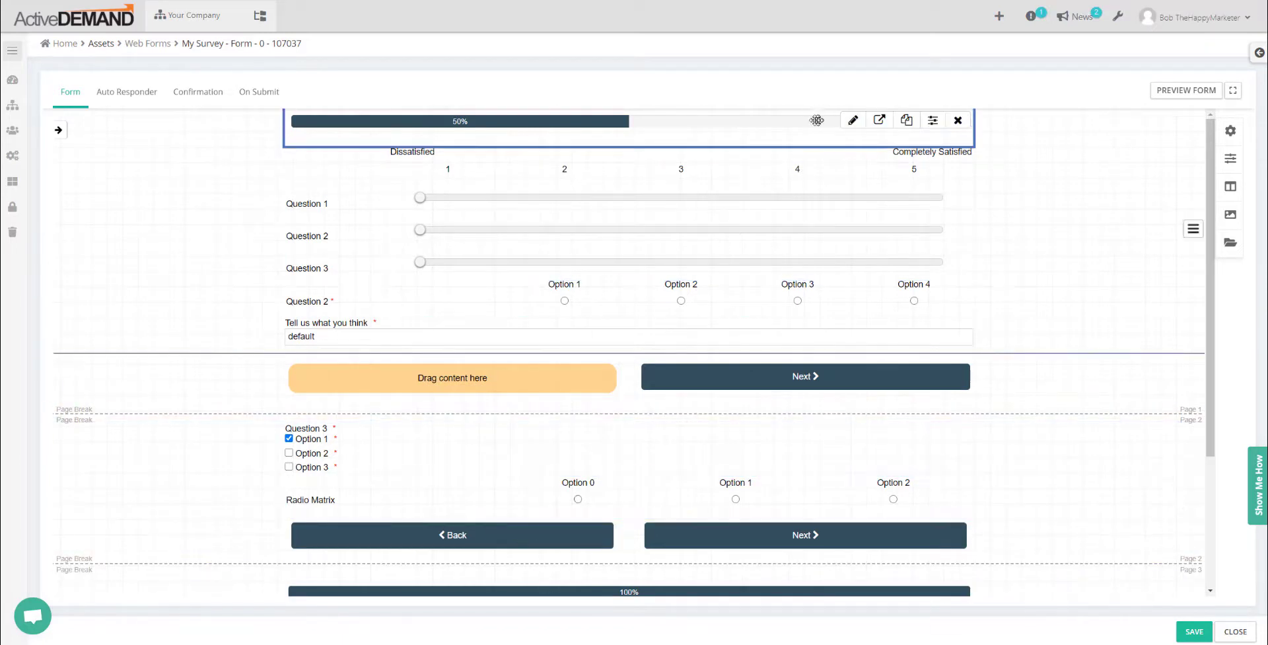
Duplicate the first page's progress bar and move the copy to the start of the second page, above Question 3.
{"action": "left_click", "coordinate": [905, 120]}
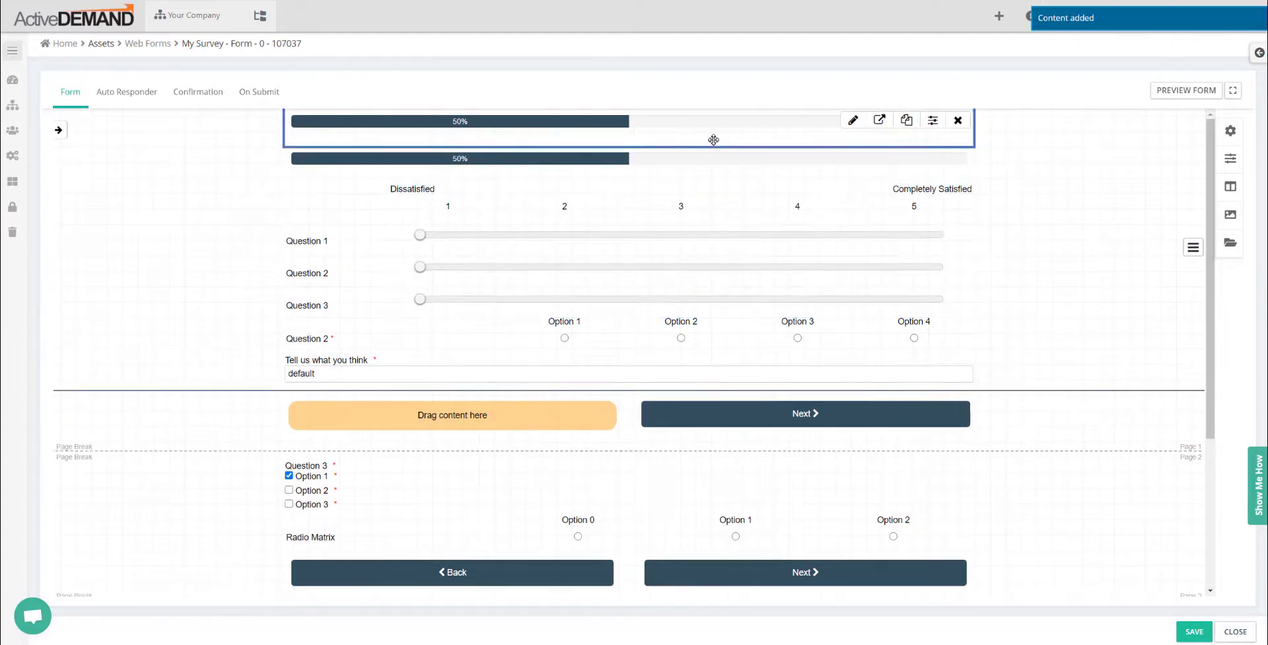
{"action": "left_click_drag", "start_coordinate": [713, 154], "coordinate": [639, 445]}
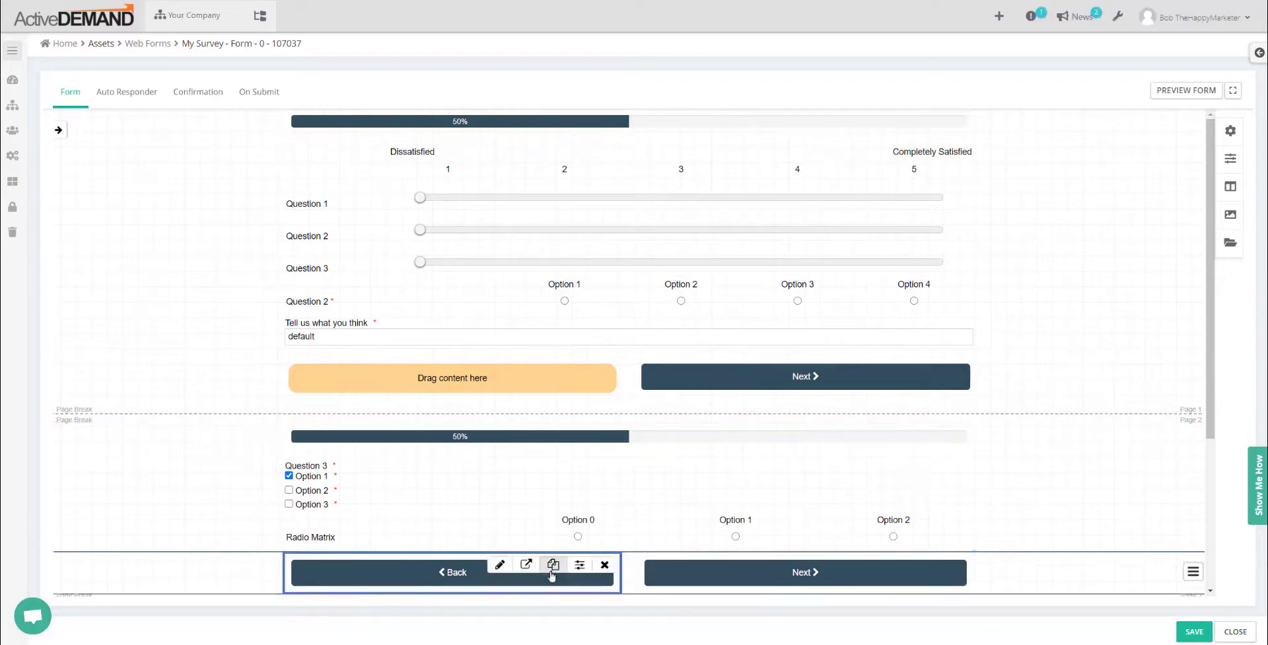
{"action": "scroll", "coordinate": [628, 497], "scroll_direction": "down", "scroll_amount": 3}
{"action": "scroll", "coordinate": [628, 462], "scroll_direction": "up", "scroll_amount": 3}
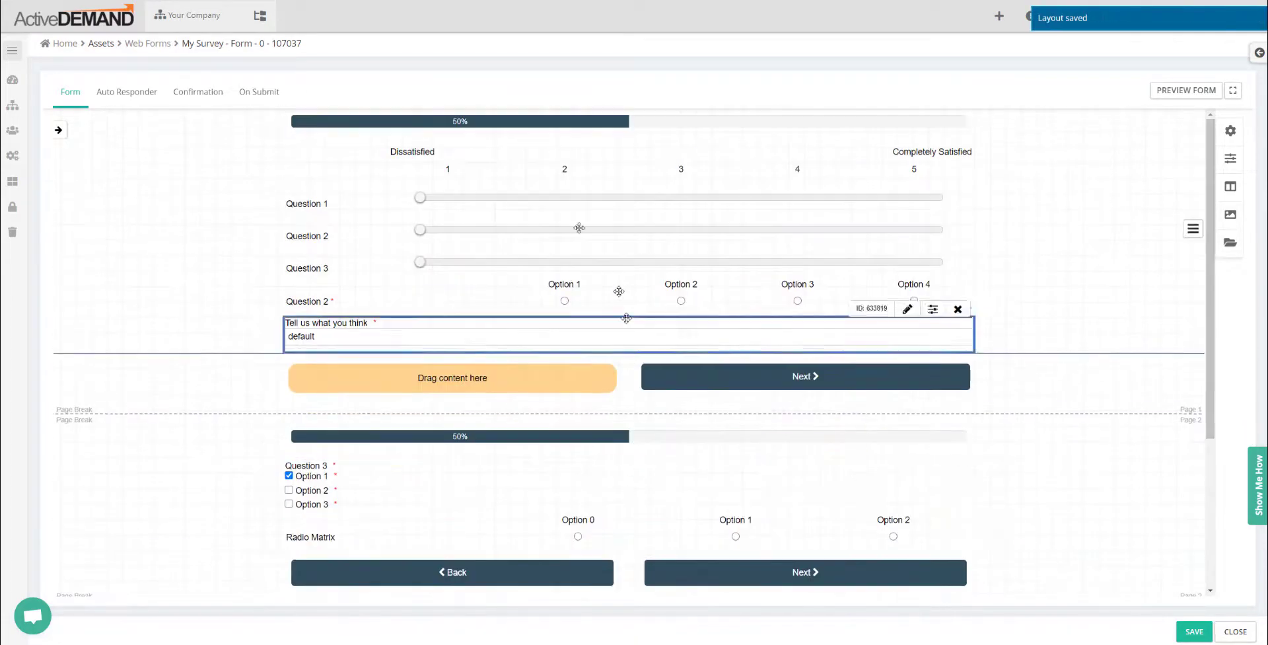
Set the first page's progress bar to a current value of 33 and save it.
{"action": "left_click", "coordinate": [844, 116]}
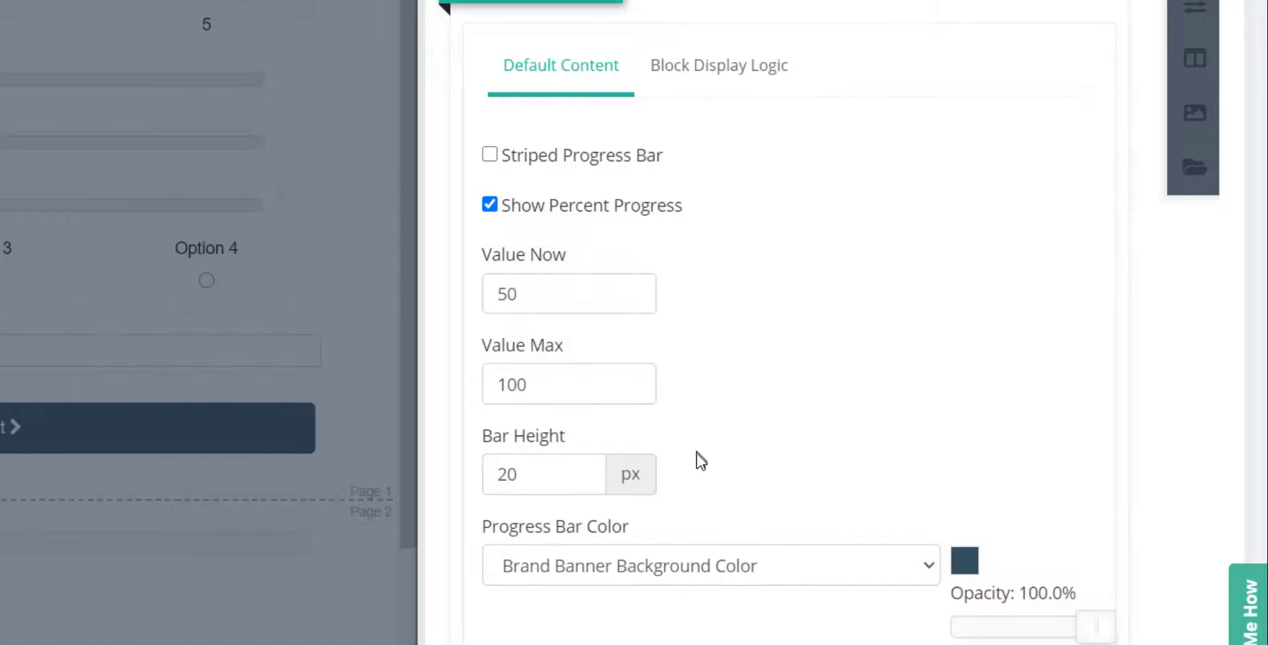
{"action": "left_click_drag", "start_coordinate": [563, 290], "coordinate": [390, 300]}
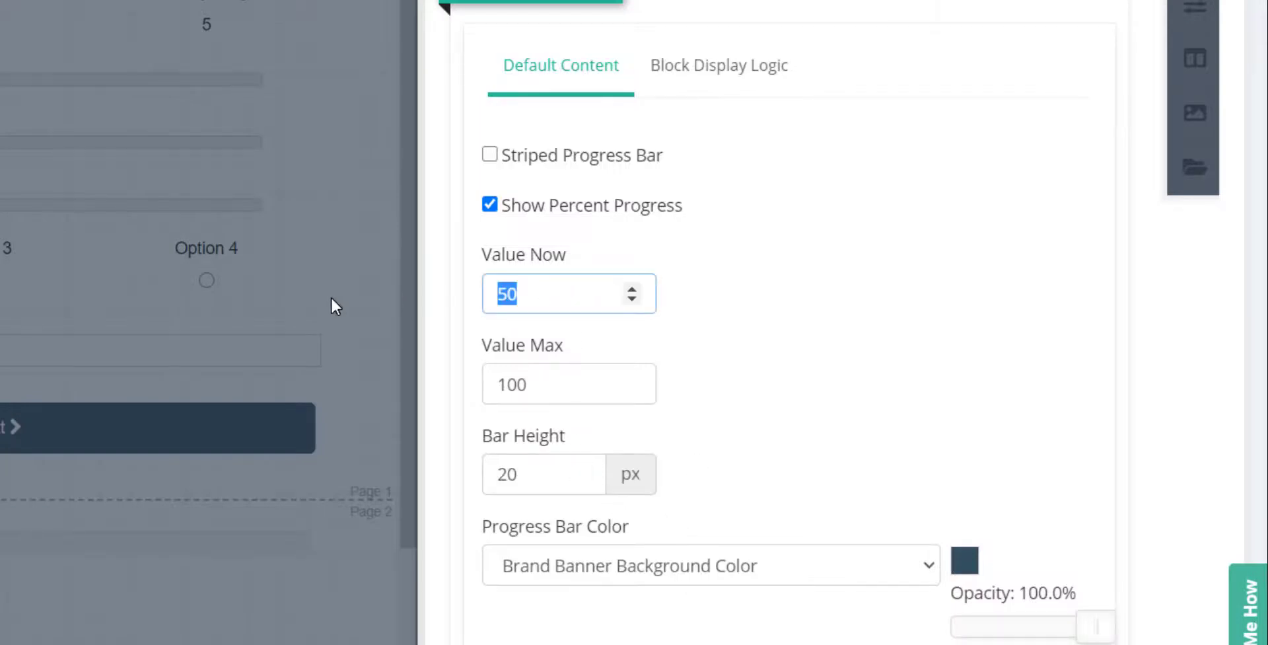
{"action": "type", "text": "33"}
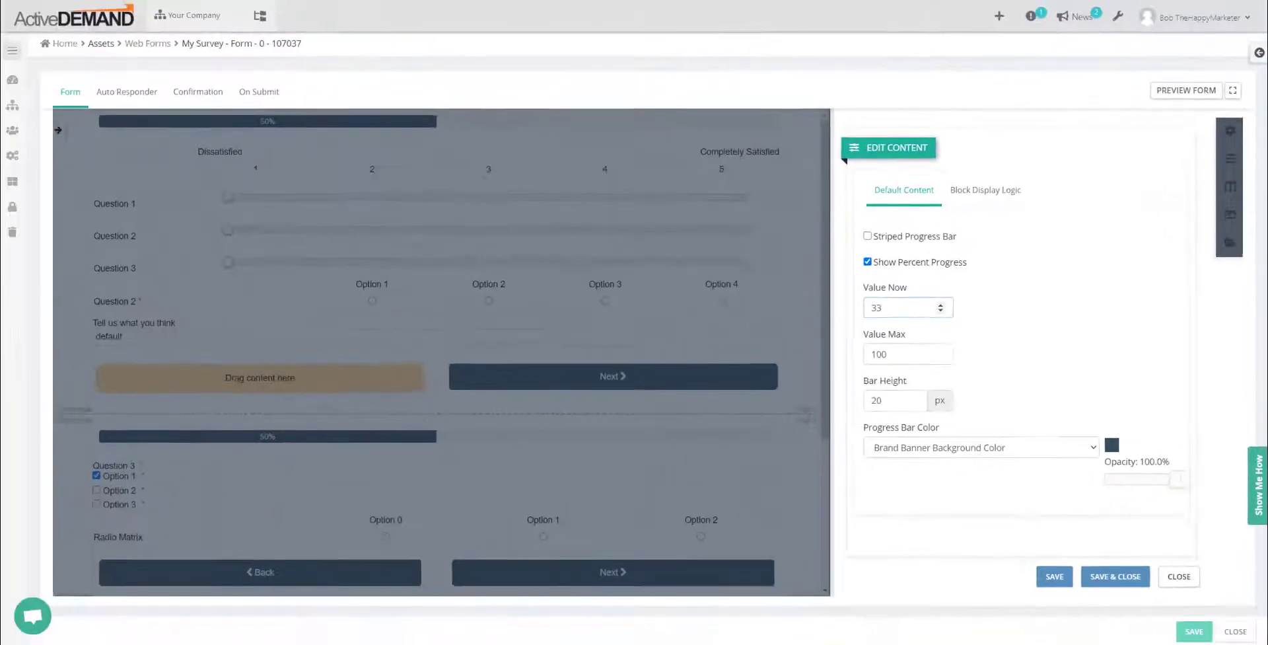
{"action": "left_click", "coordinate": [1179, 579]}
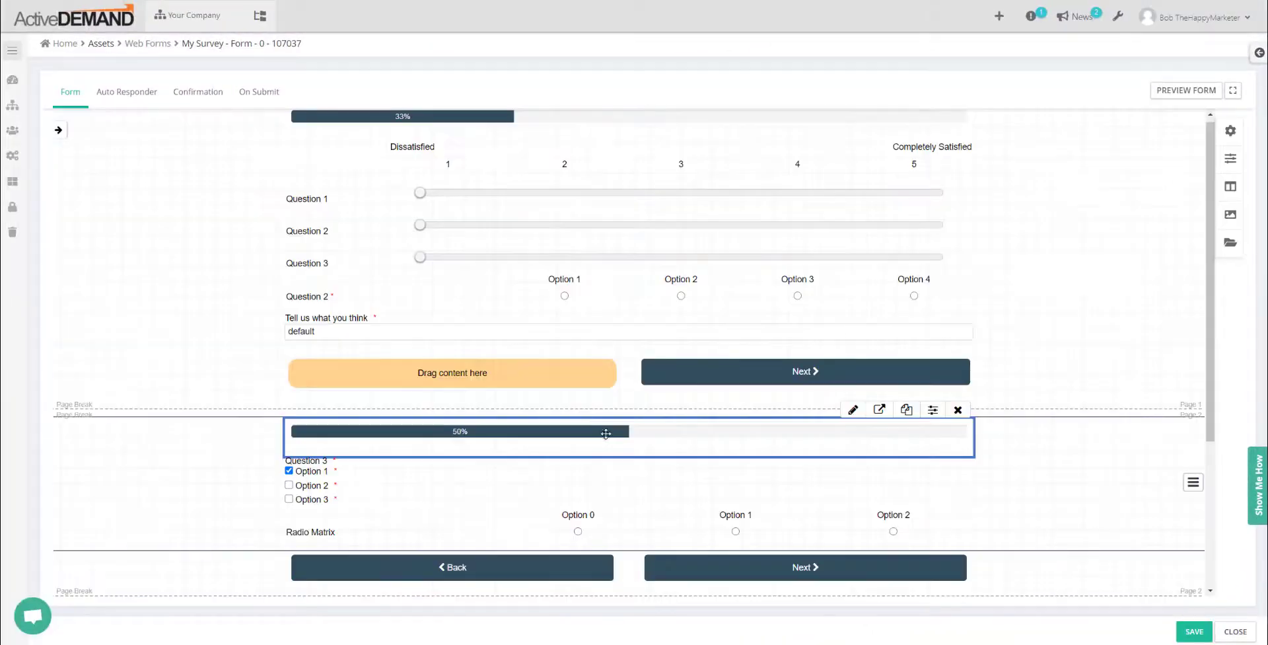
Set the second page's progress bar to a current value of 66 and bring back the form's page thumbnails.
{"action": "left_click", "coordinate": [853, 409]}
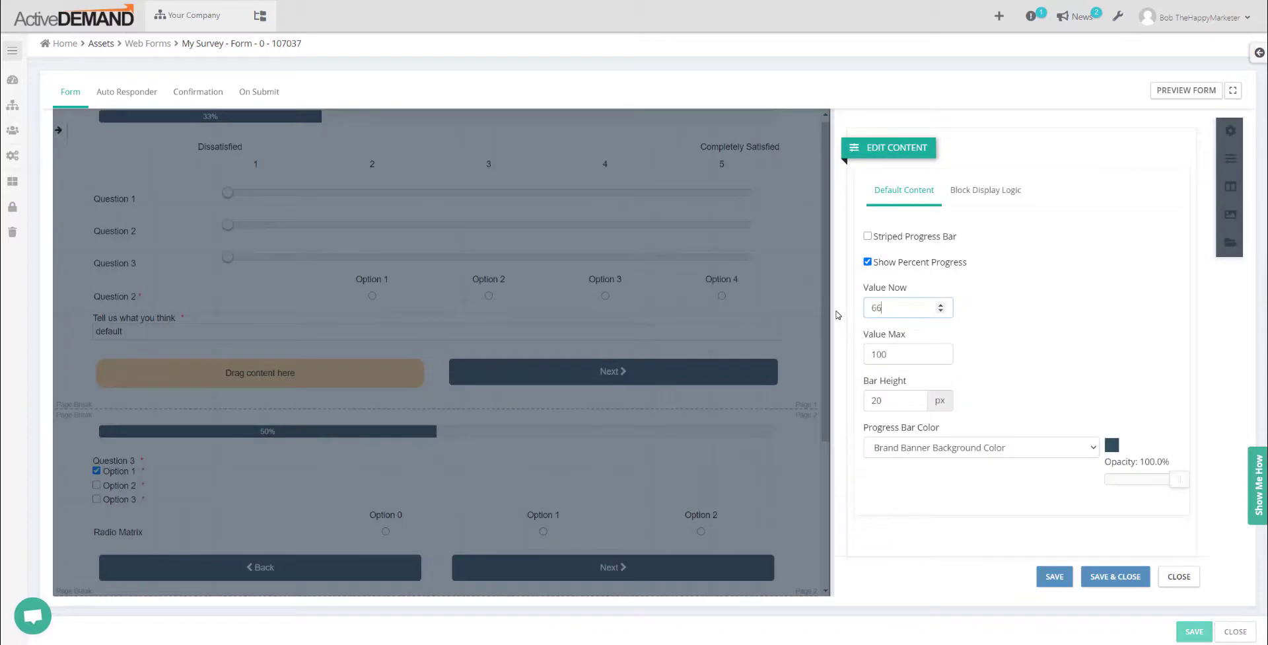
{"action": "left_click", "coordinate": [58, 130]}
{"action": "left_click", "coordinate": [58, 130]}
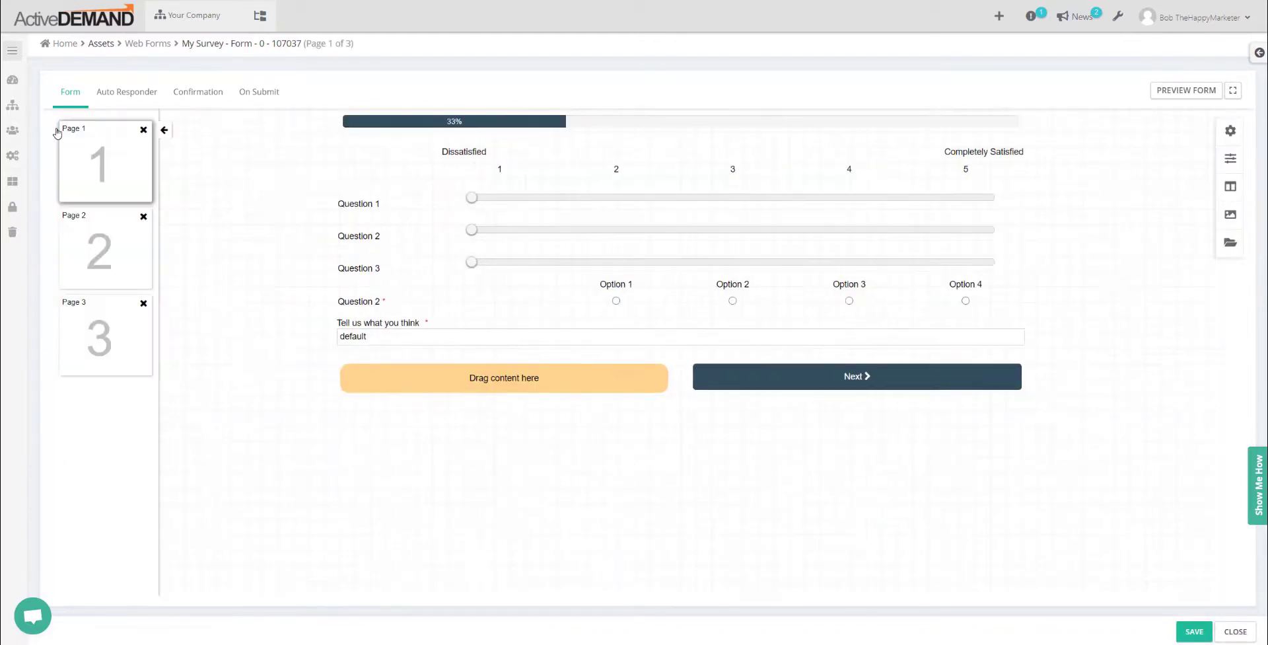
{"action": "left_click_drag", "start_coordinate": [412, 310], "coordinate": [108, 334]}
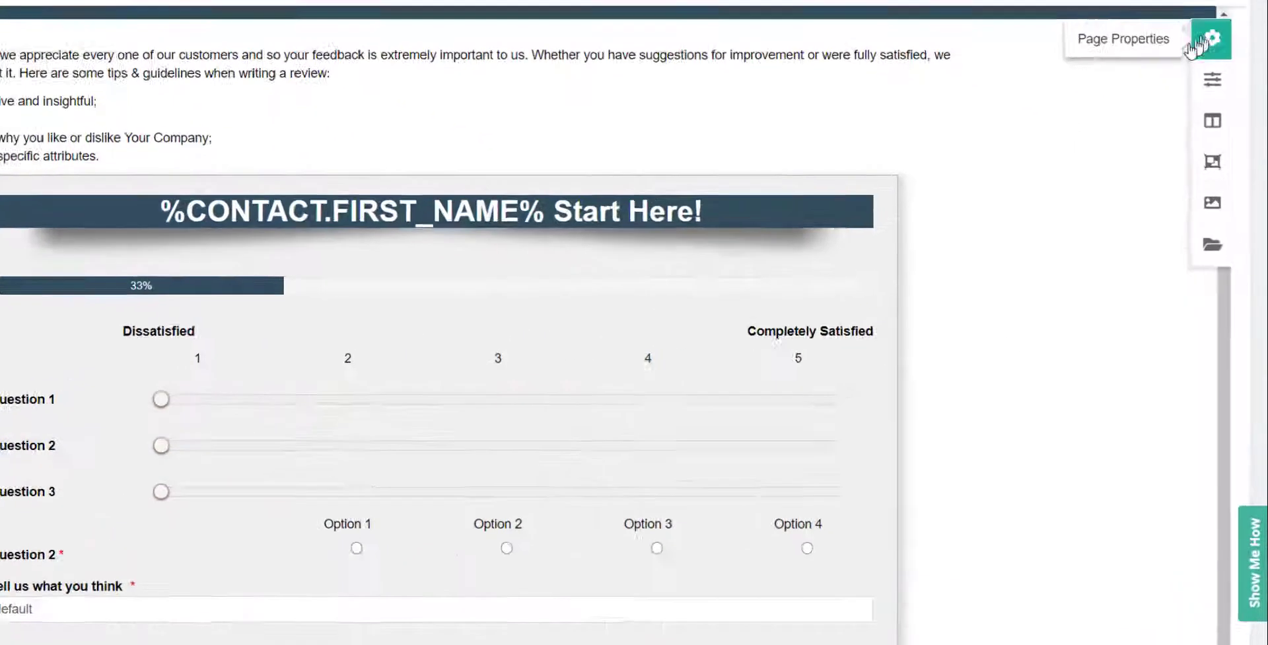
Examine the page properties of the survey landing page.
{"action": "left_click", "coordinate": [1230, 127]}
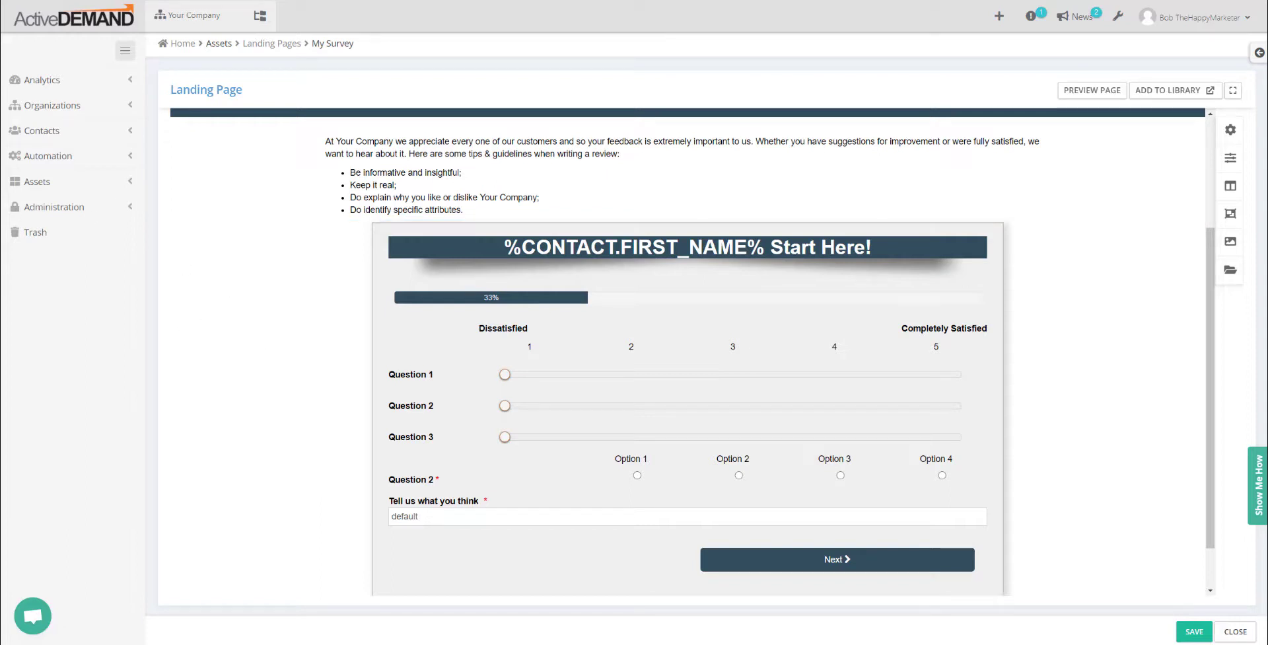
Create a drip campaign named My Survey Campaign that is triggered by New Contact History.
{"action": "left_click", "coordinate": [56, 158]}
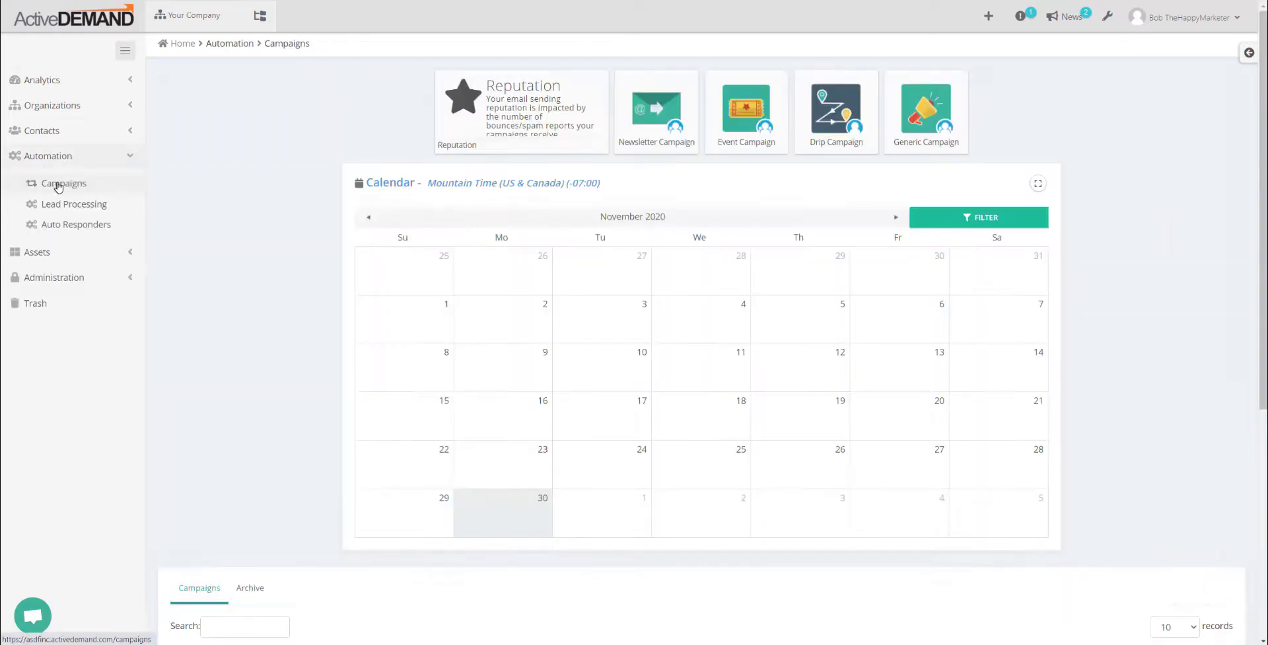
{"action": "left_click", "coordinate": [840, 125]}
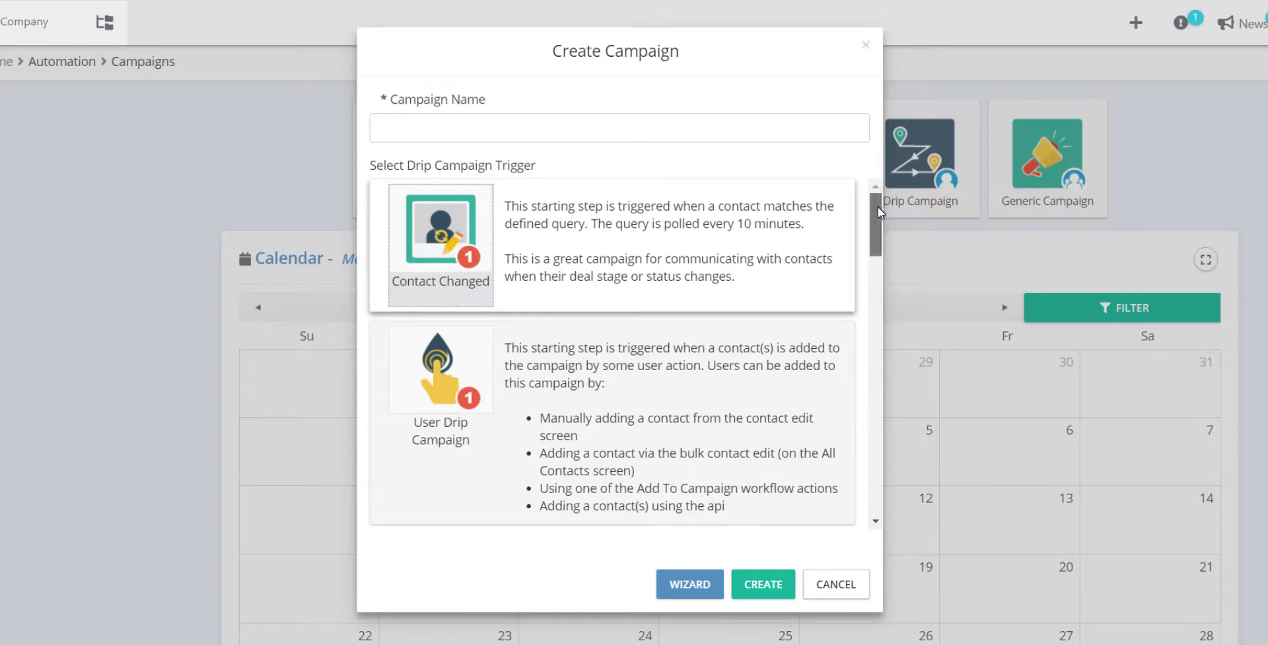
{"action": "left_click_drag", "start_coordinate": [878, 207], "coordinate": [870, 276]}
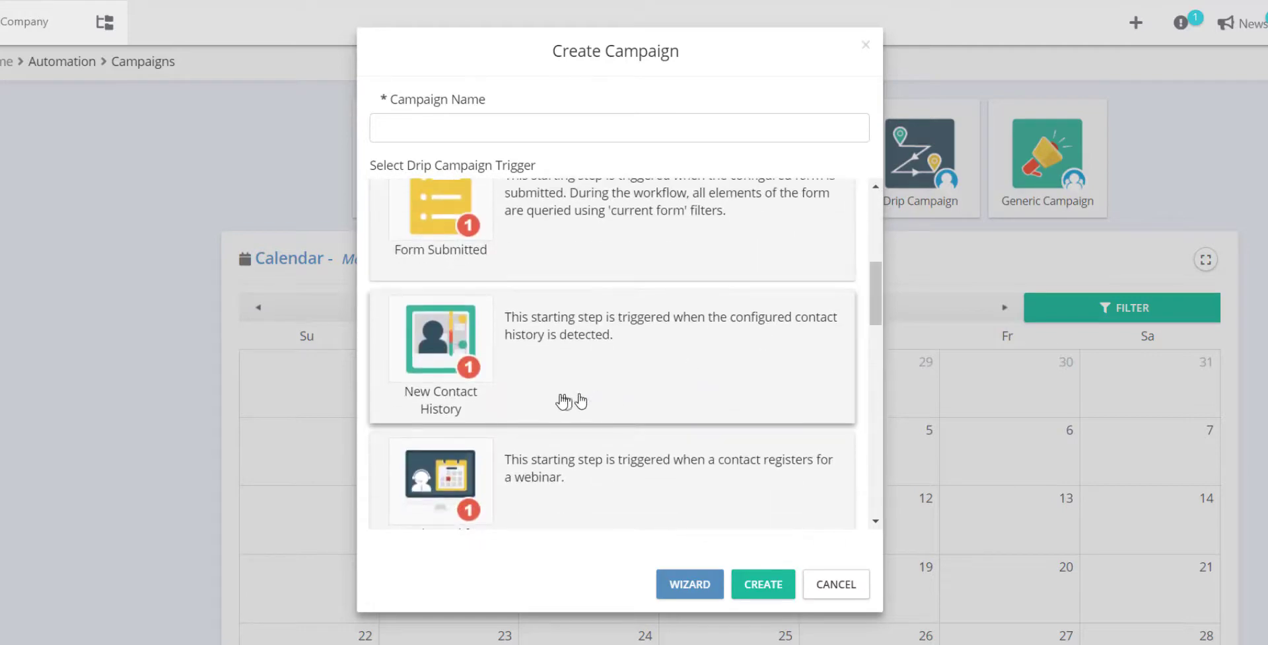
{"action": "left_click", "coordinate": [536, 400]}
{"action": "left_click", "coordinate": [463, 123]}
{"action": "type", "text": "My Survey Campaign"}
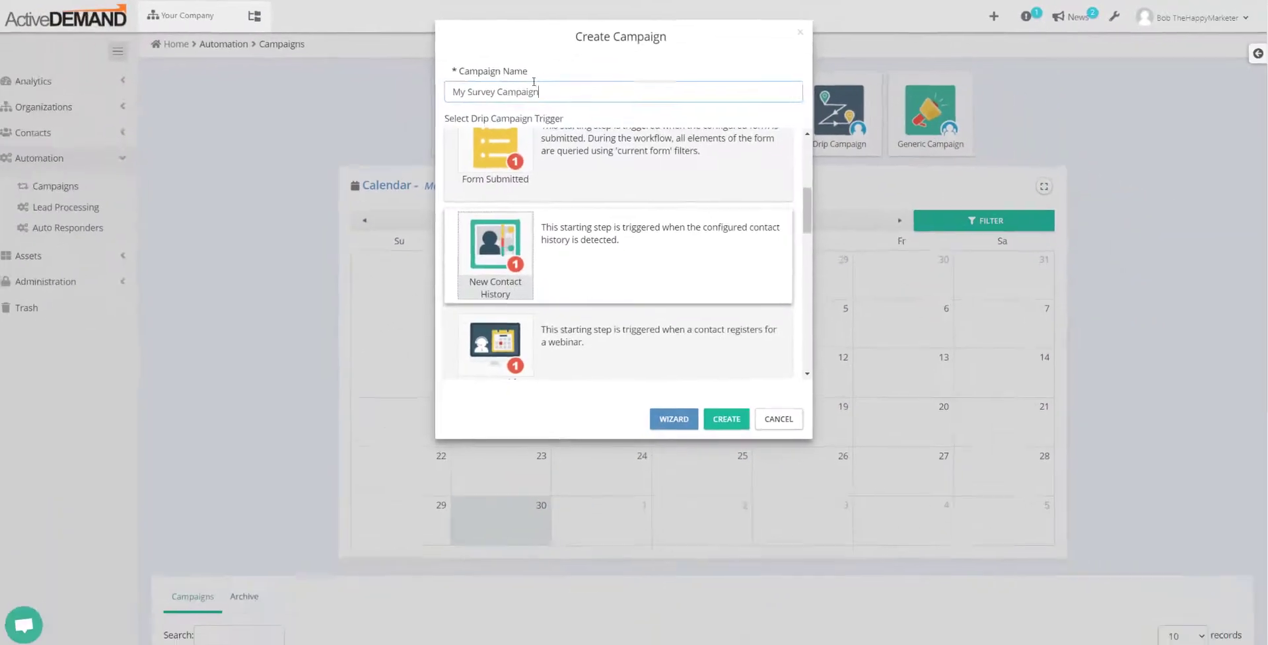
{"action": "left_click", "coordinate": [726, 419]}
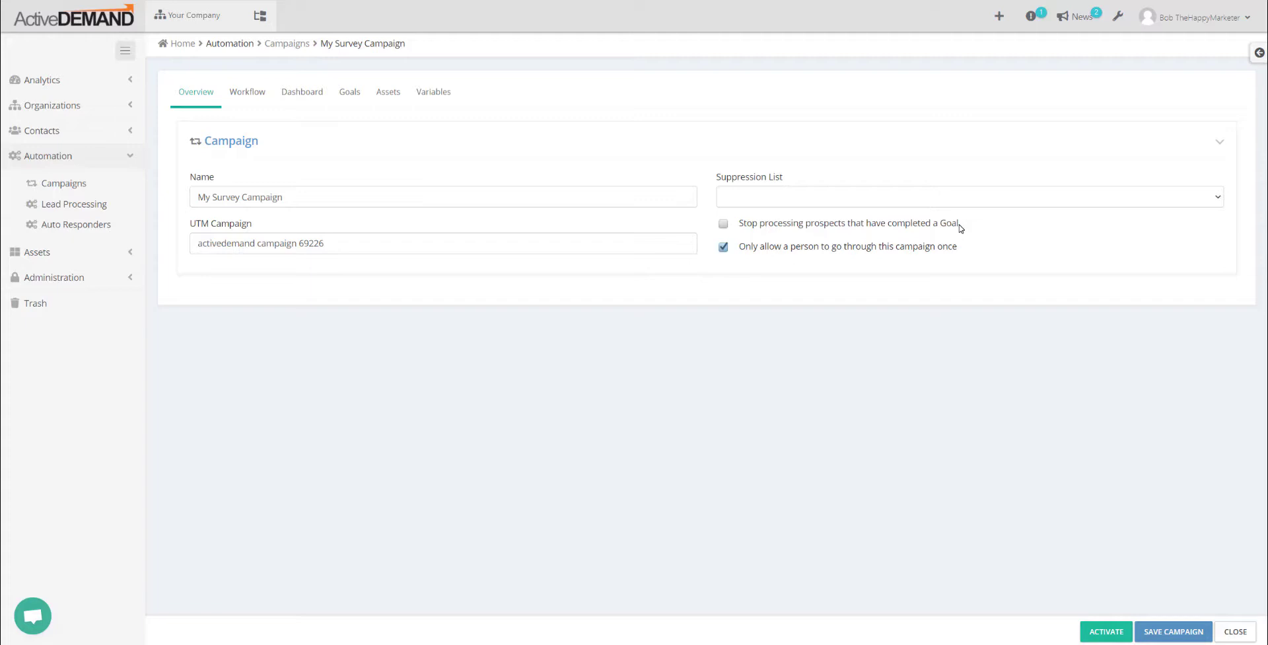
Check the campaign's workflow and import the existing My Survey landing page into the campaign's assets.
{"action": "left_click", "coordinate": [247, 92]}
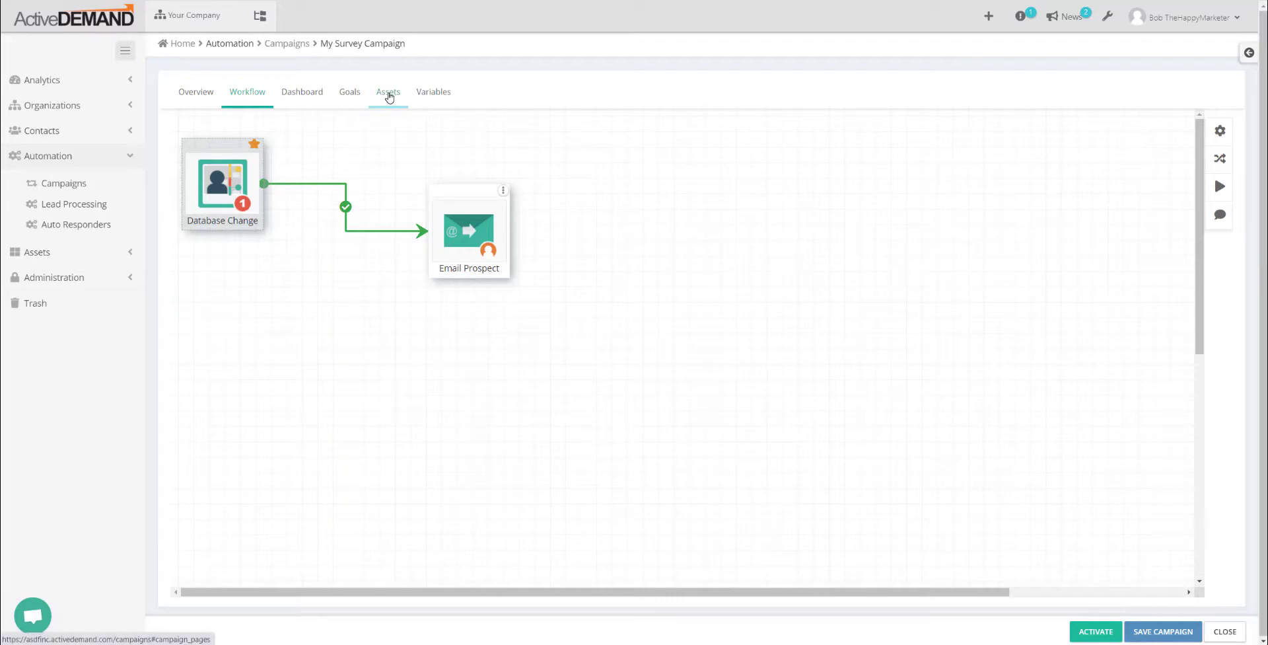
{"action": "left_click", "coordinate": [389, 96]}
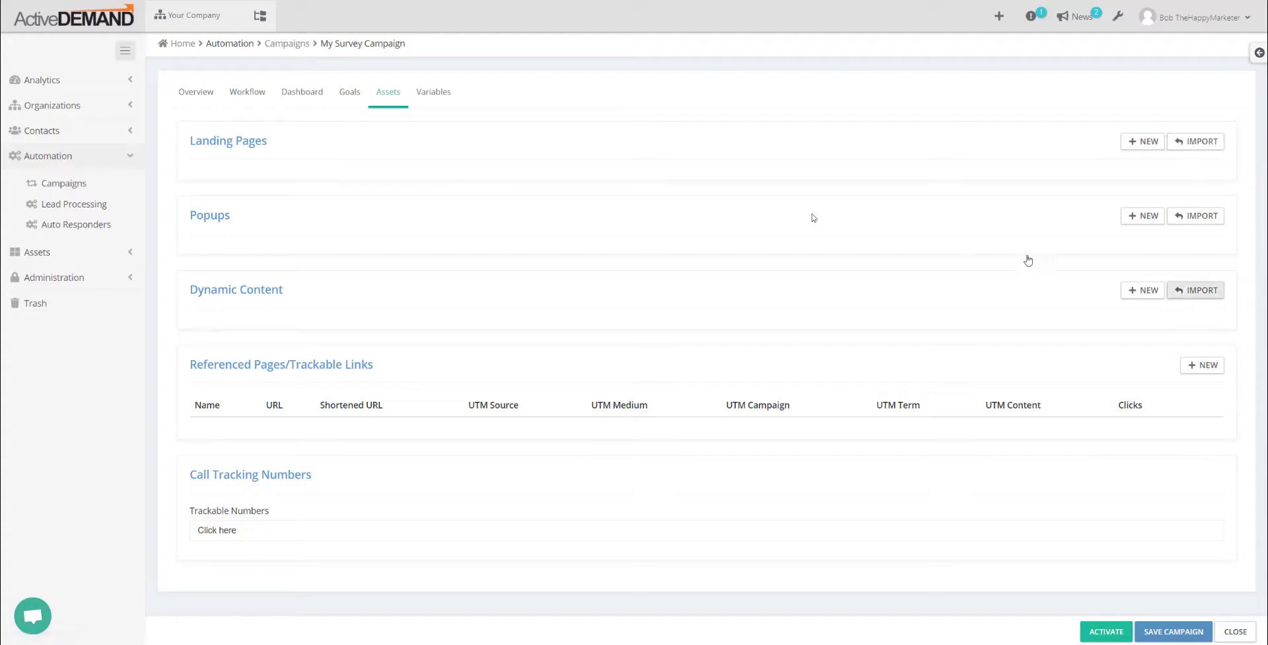
{"action": "left_click", "coordinate": [1187, 144]}
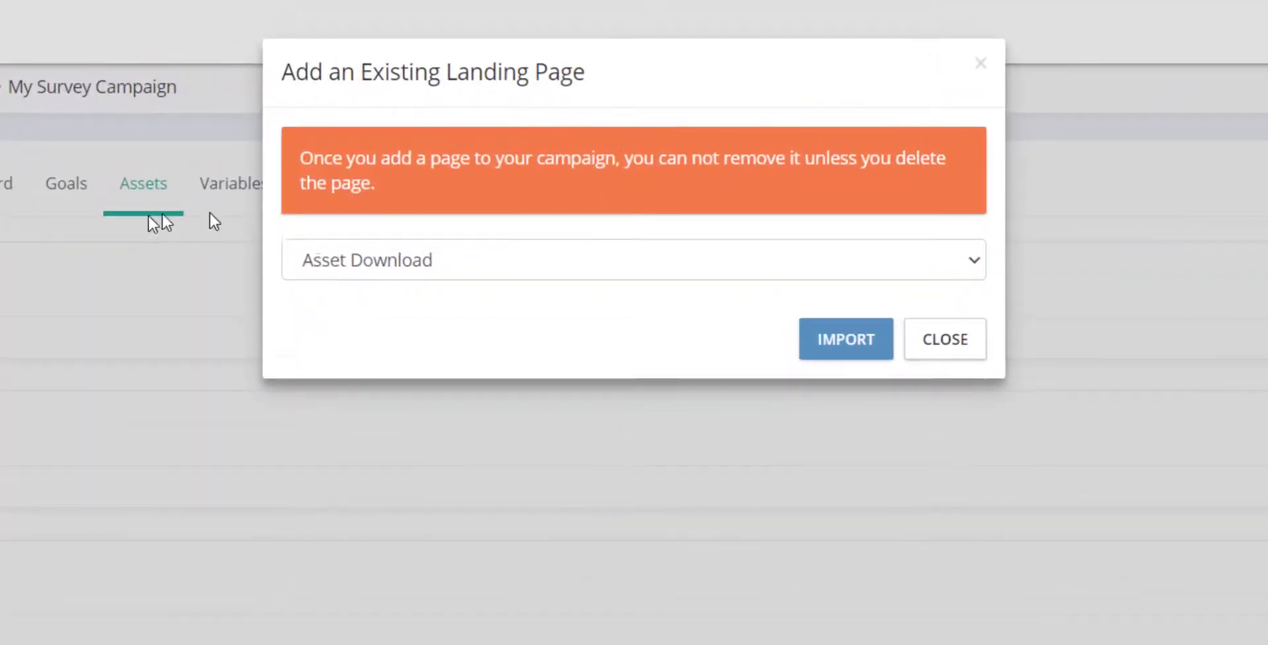
{"action": "left_click", "coordinate": [545, 136]}
{"action": "left_click", "coordinate": [846, 338]}
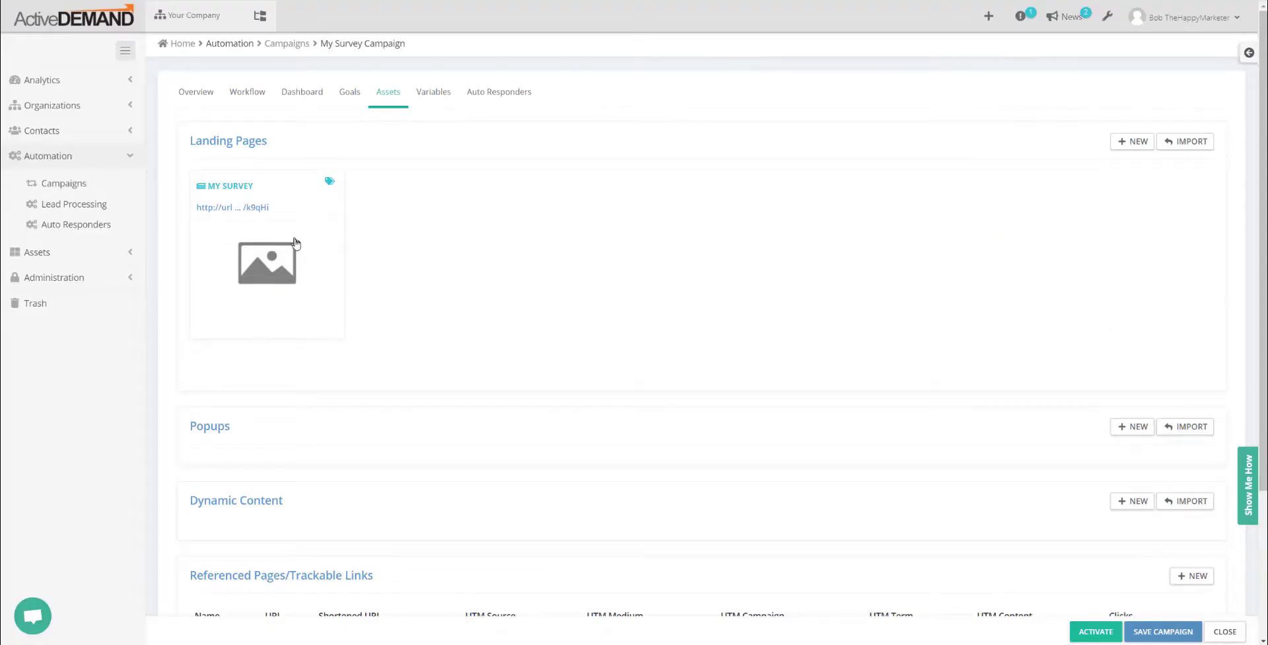
Add a Form Submit goal named Completed Survey, allowed once per contact, that counts submissions of the My Survey form.
{"action": "left_click", "coordinate": [340, 96]}
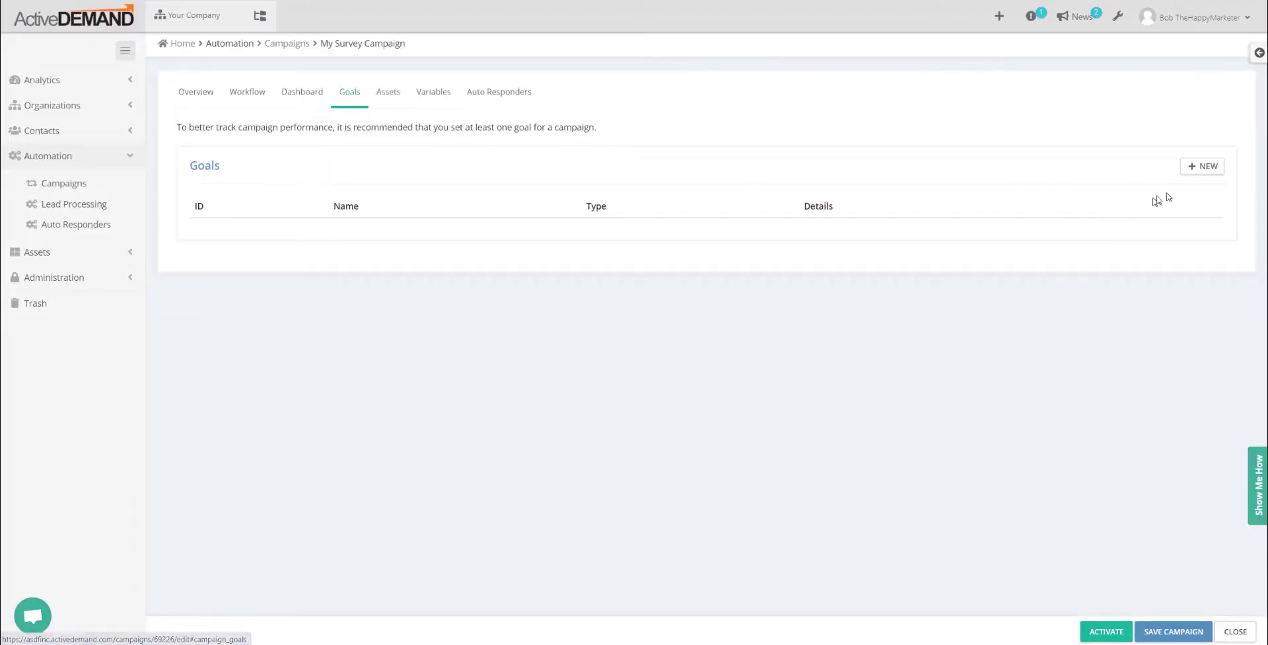
{"action": "left_click", "coordinate": [1192, 166]}
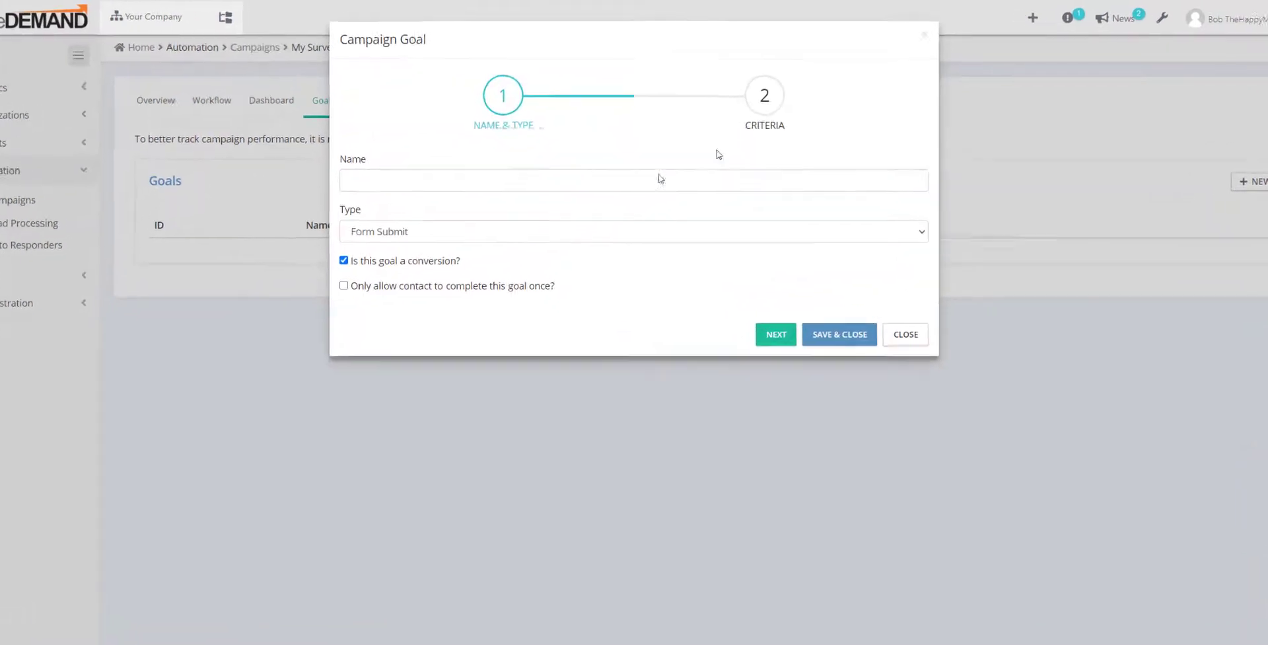
{"action": "left_click", "coordinate": [435, 159]}
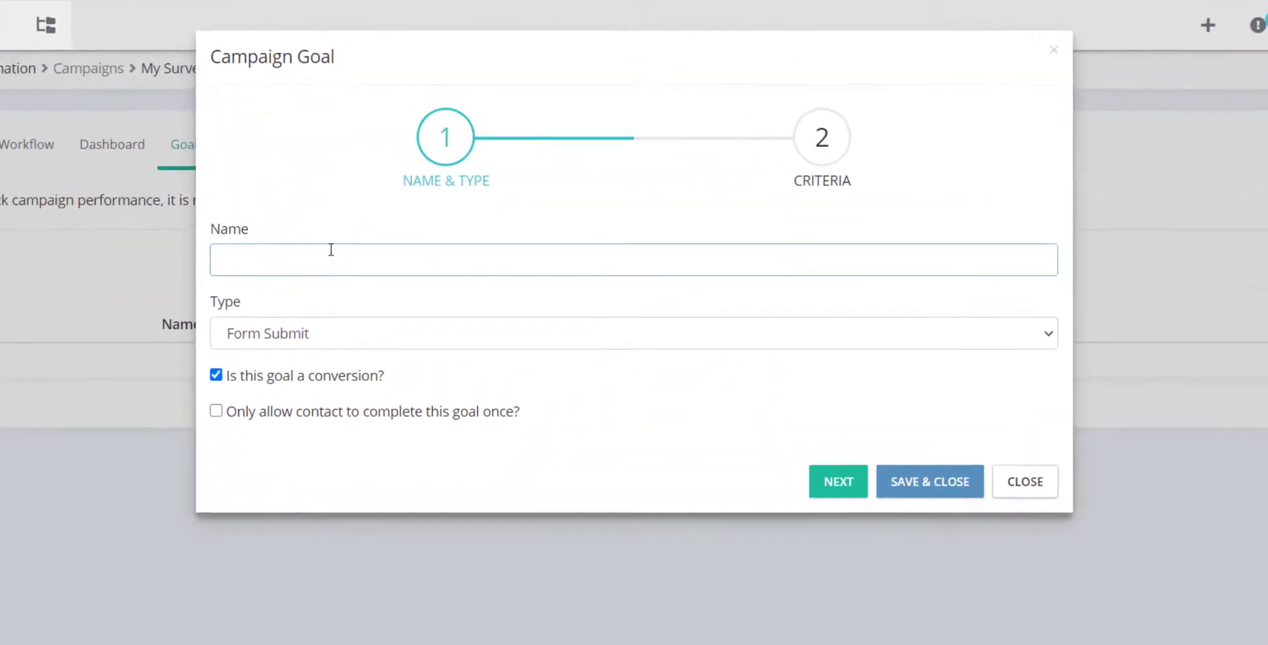
{"action": "type", "text": "Completed Survey"}
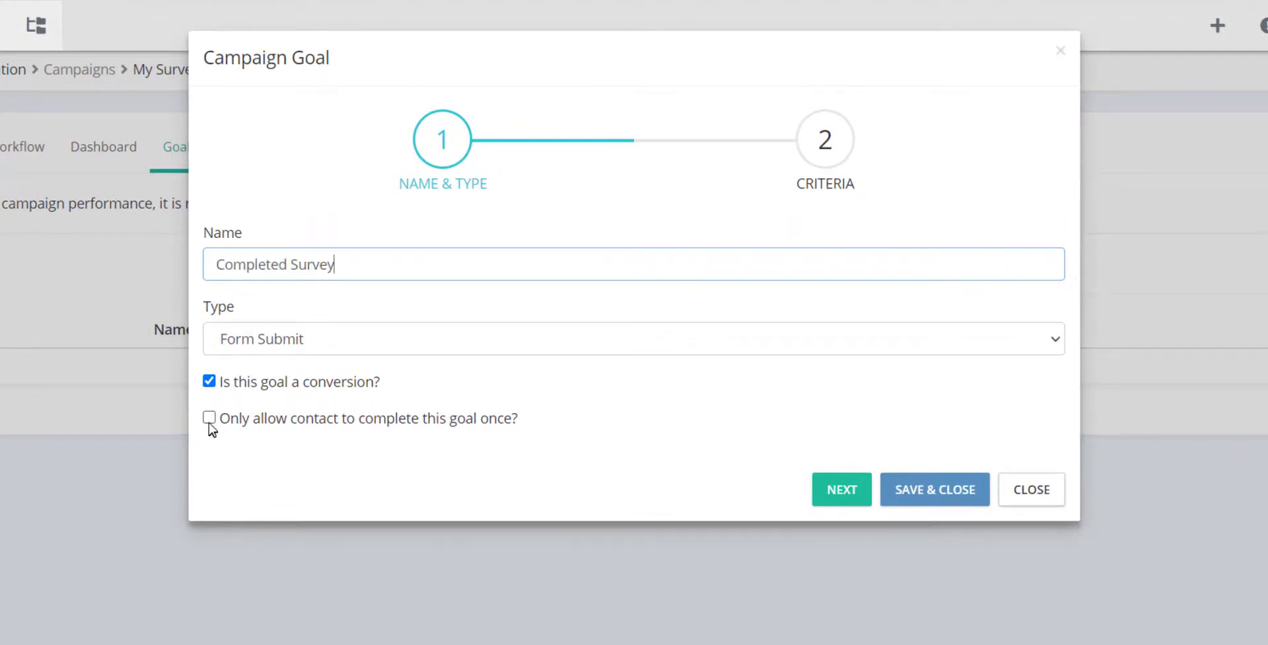
{"action": "left_click", "coordinate": [208, 421]}
{"action": "left_click", "coordinate": [842, 492]}
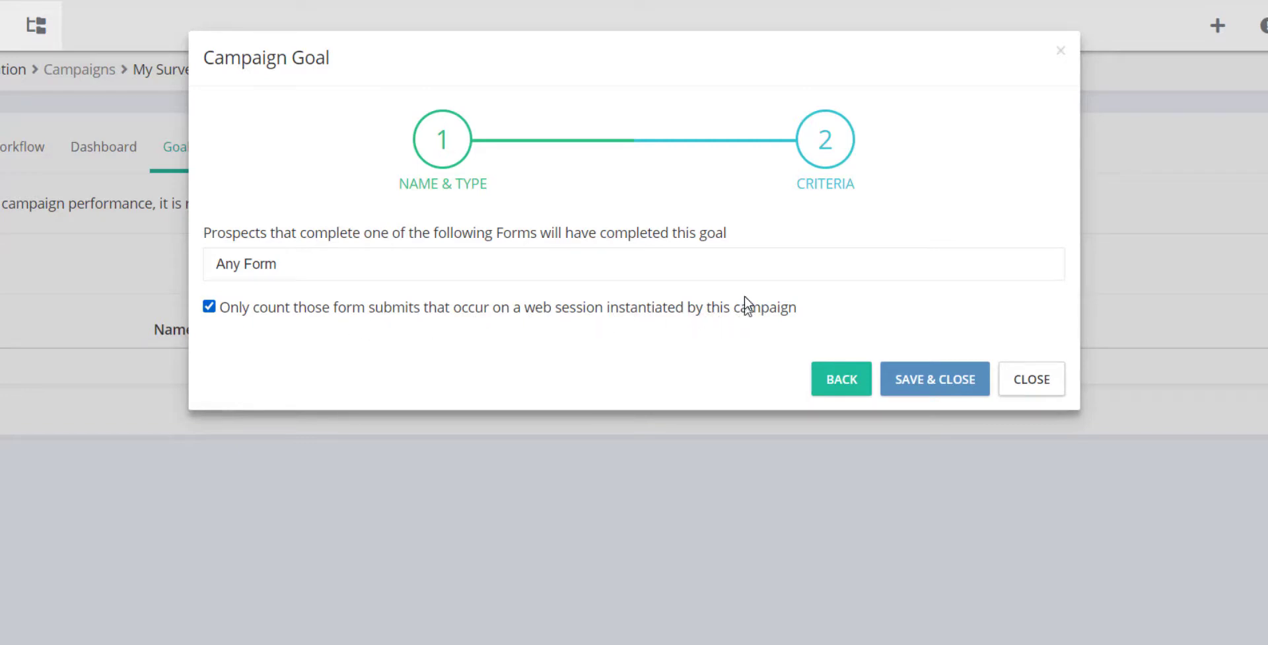
{"action": "left_click", "coordinate": [531, 264]}
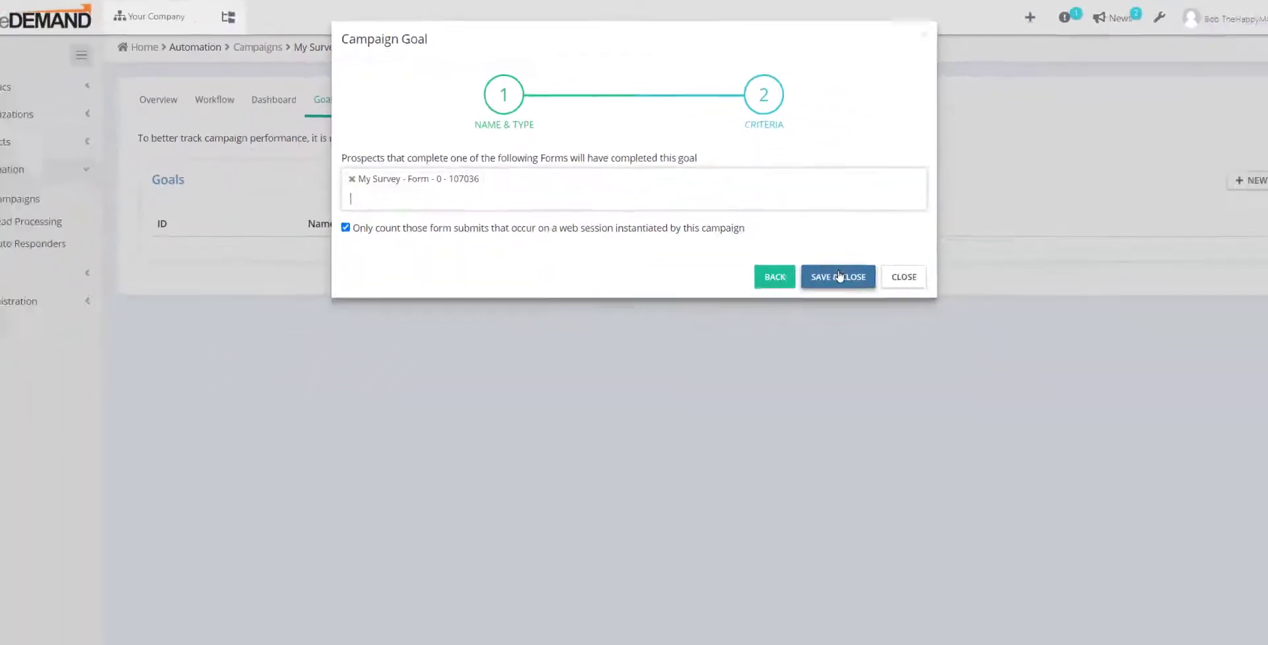
{"action": "left_click", "coordinate": [935, 418]}
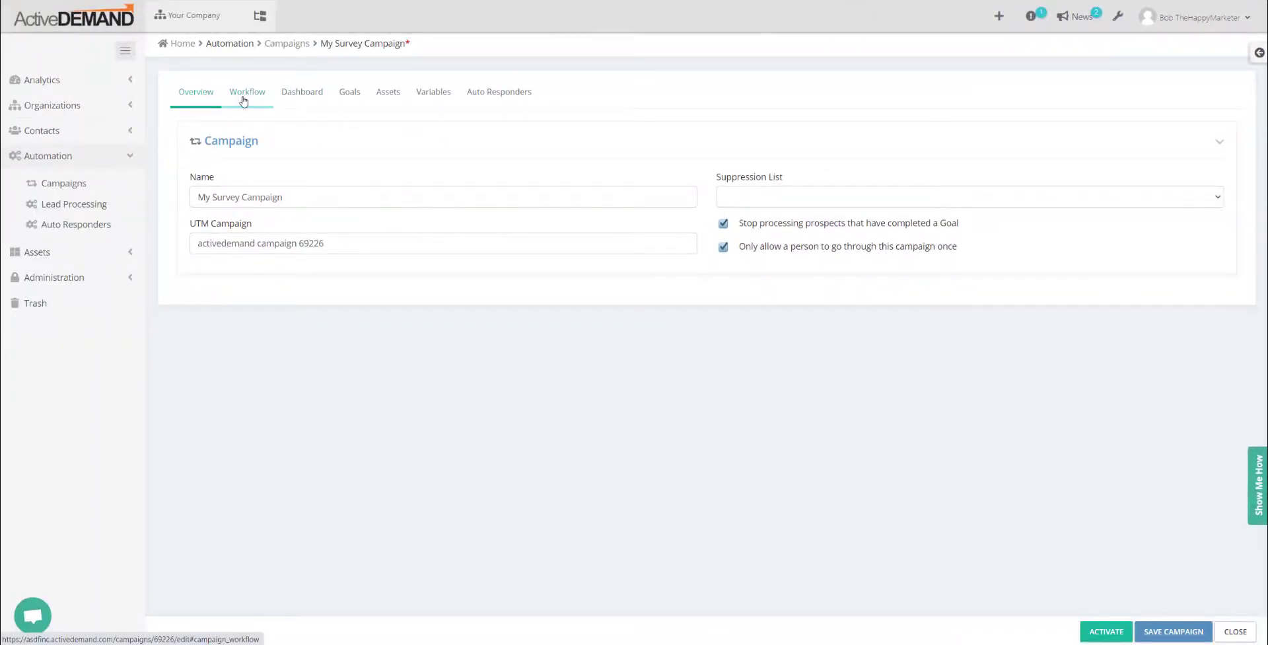
Add a Wait action to the workflow and connect the Email Prospect action to it.
{"action": "left_click", "coordinate": [244, 101]}
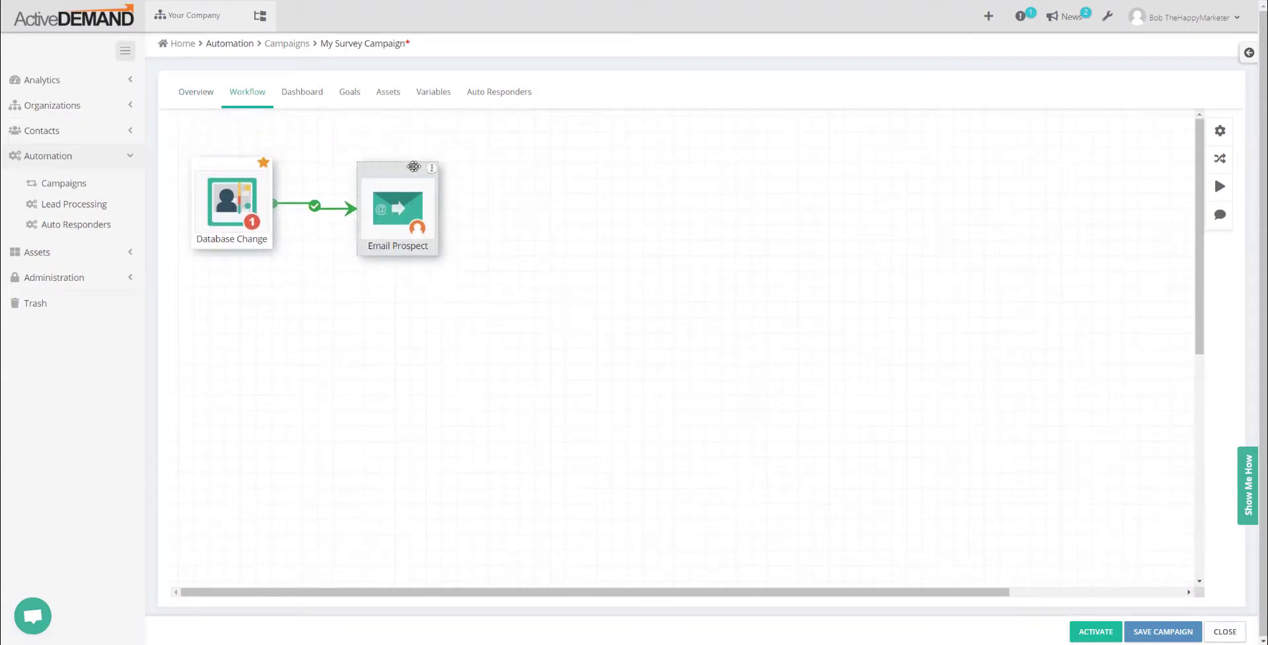
{"action": "left_click_drag", "start_coordinate": [414, 166], "coordinate": [457, 169]}
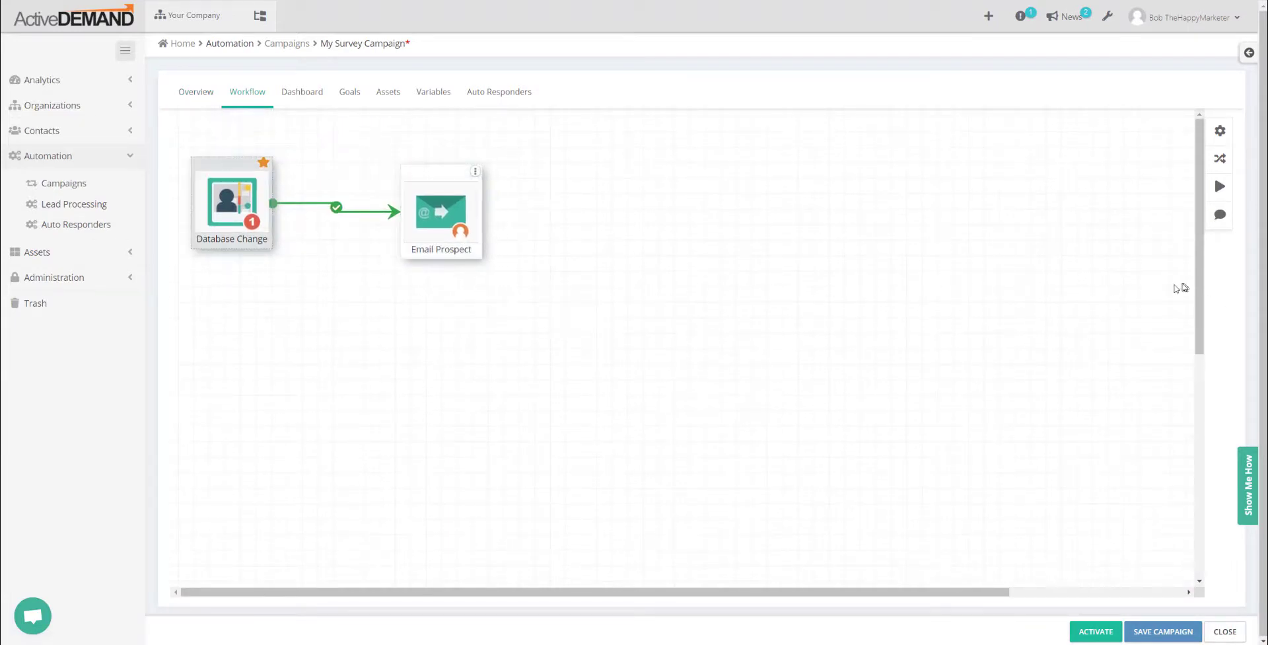
{"action": "left_click", "coordinate": [218, 218]}
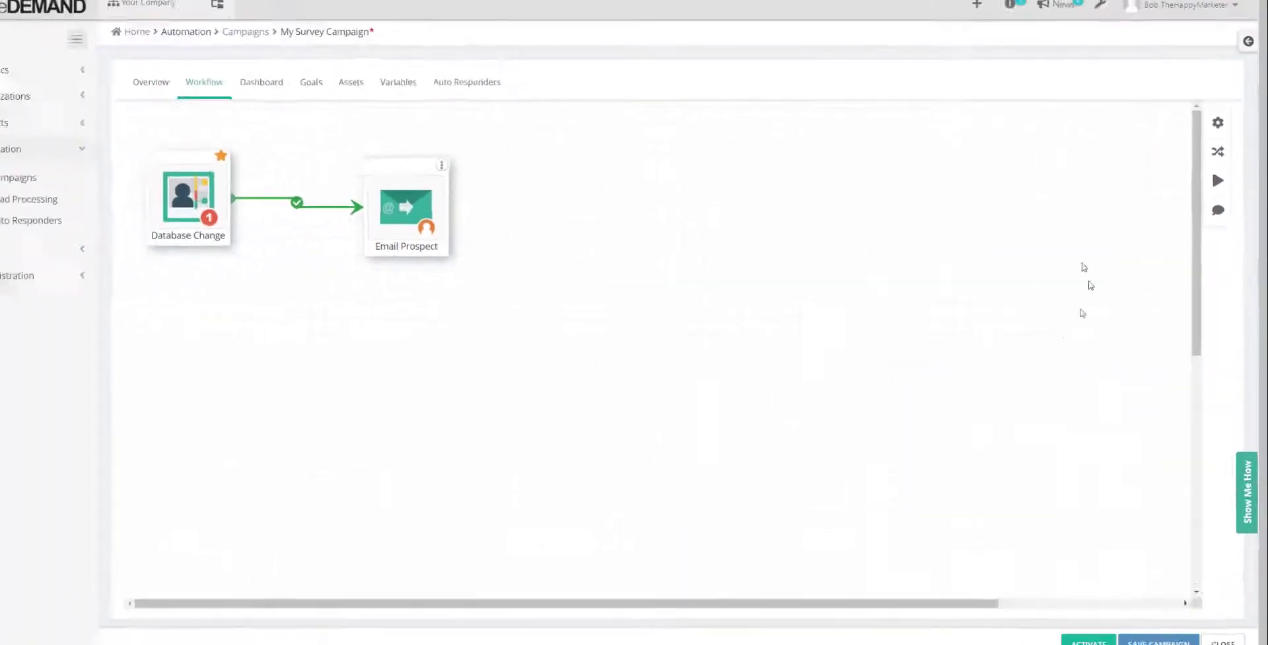
{"action": "left_click", "coordinate": [1218, 181]}
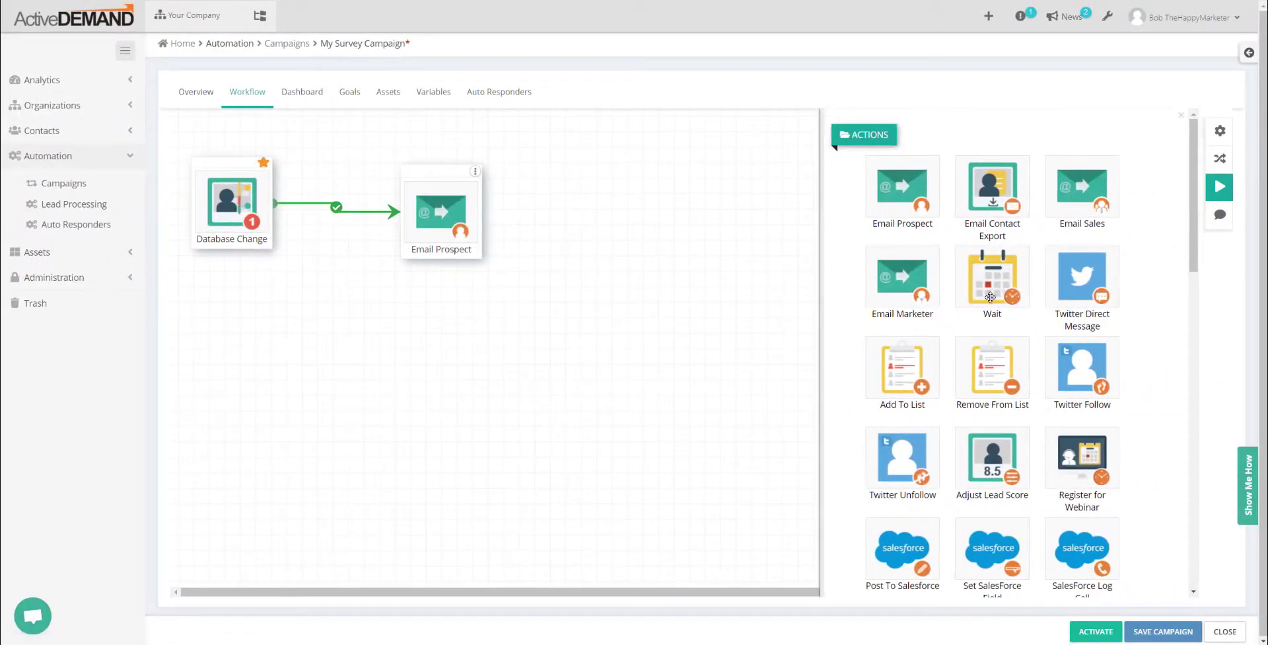
{"action": "left_click_drag", "start_coordinate": [989, 297], "coordinate": [538, 304]}
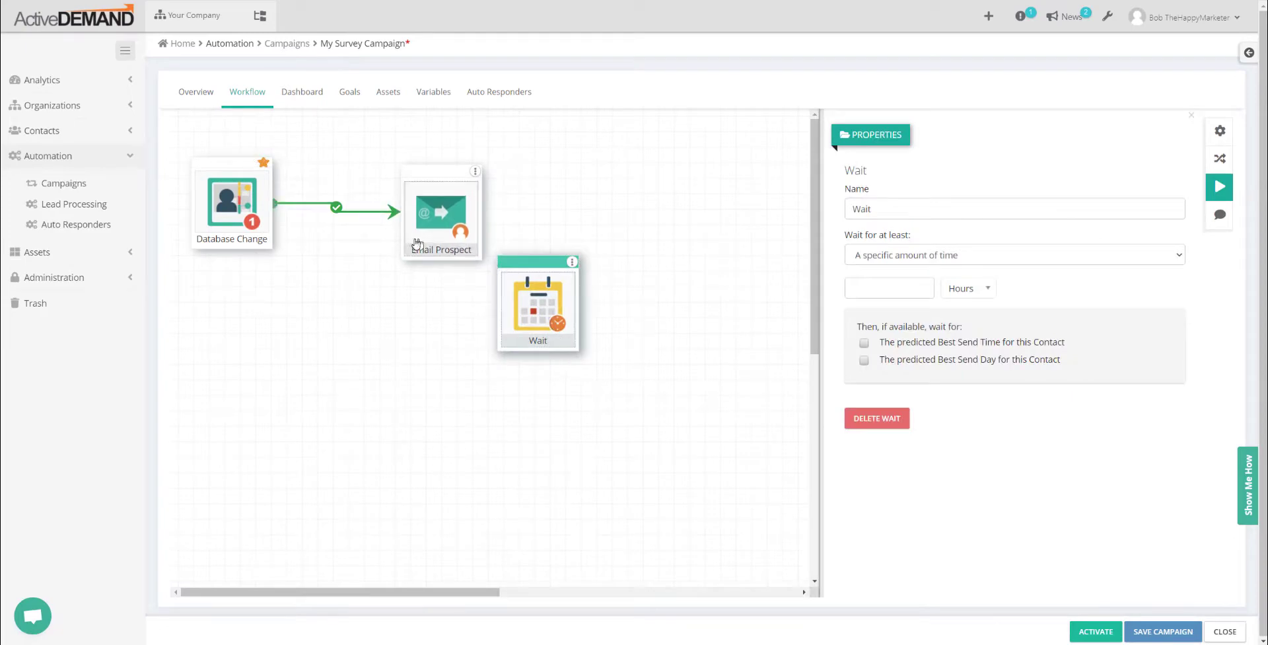
{"action": "left_click_drag", "start_coordinate": [417, 245], "coordinate": [543, 261]}
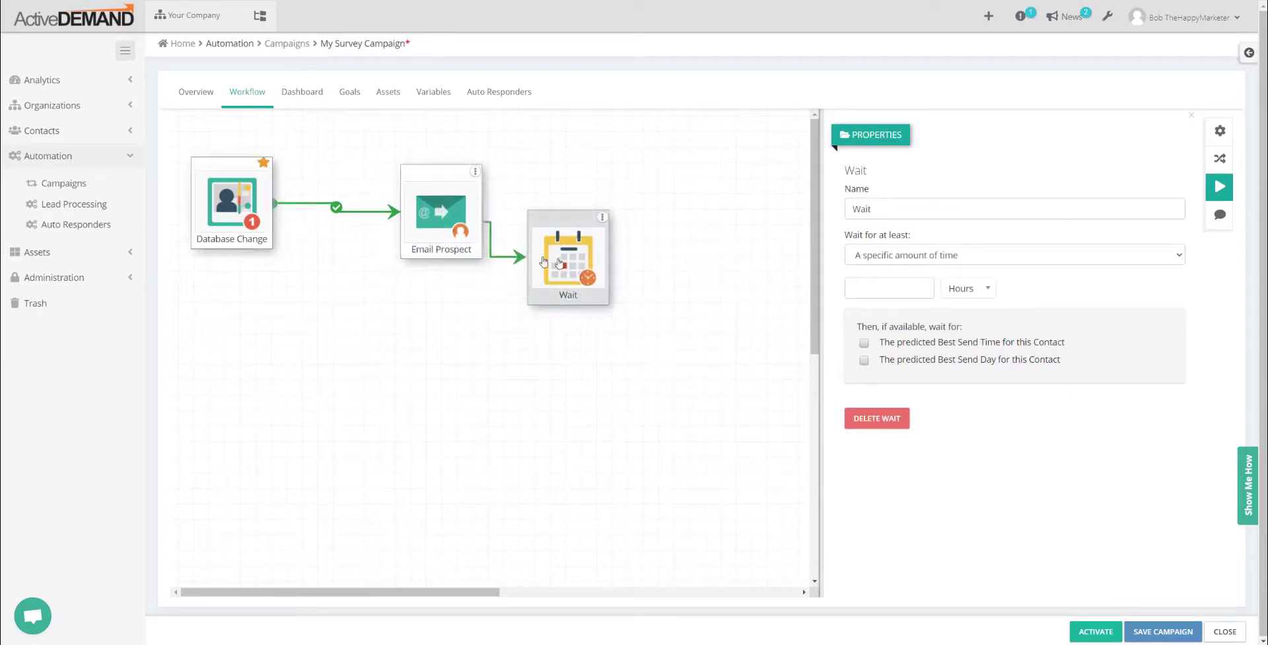
Clone the Email Prospect action, place the copy beyond the Wait action and connect Wait to it.
{"action": "left_click", "coordinate": [475, 171]}
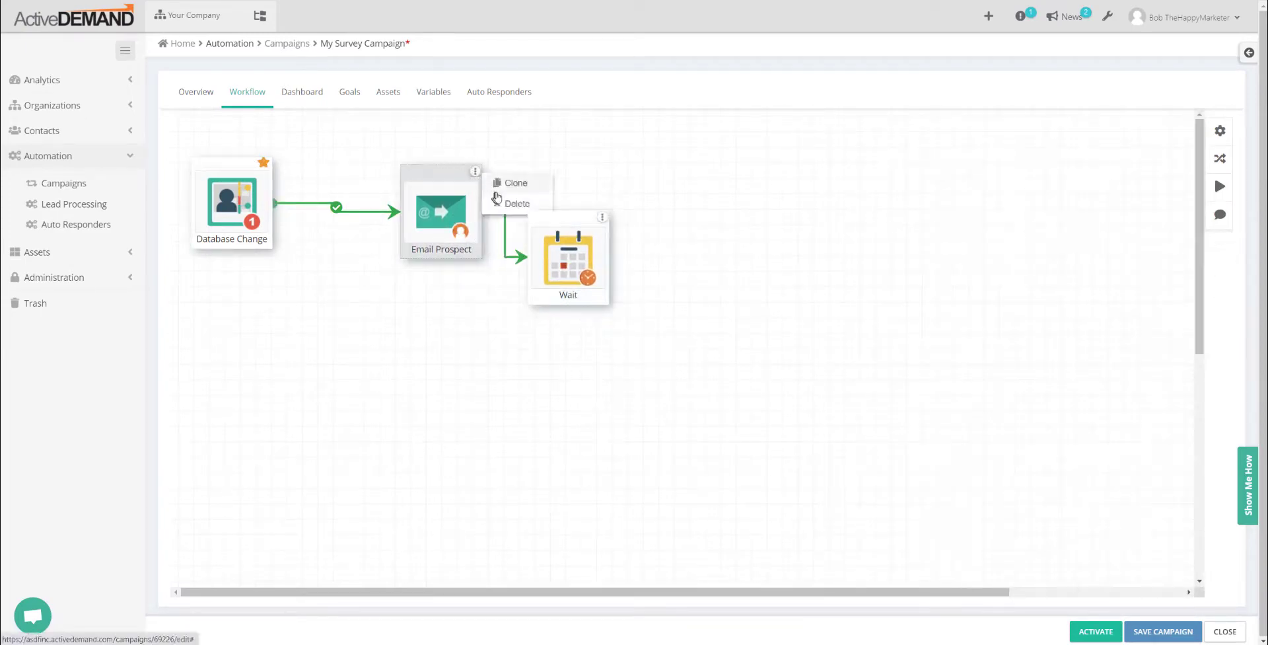
{"action": "left_click", "coordinate": [513, 183]}
{"action": "left_click_drag", "start_coordinate": [502, 278], "coordinate": [781, 294]}
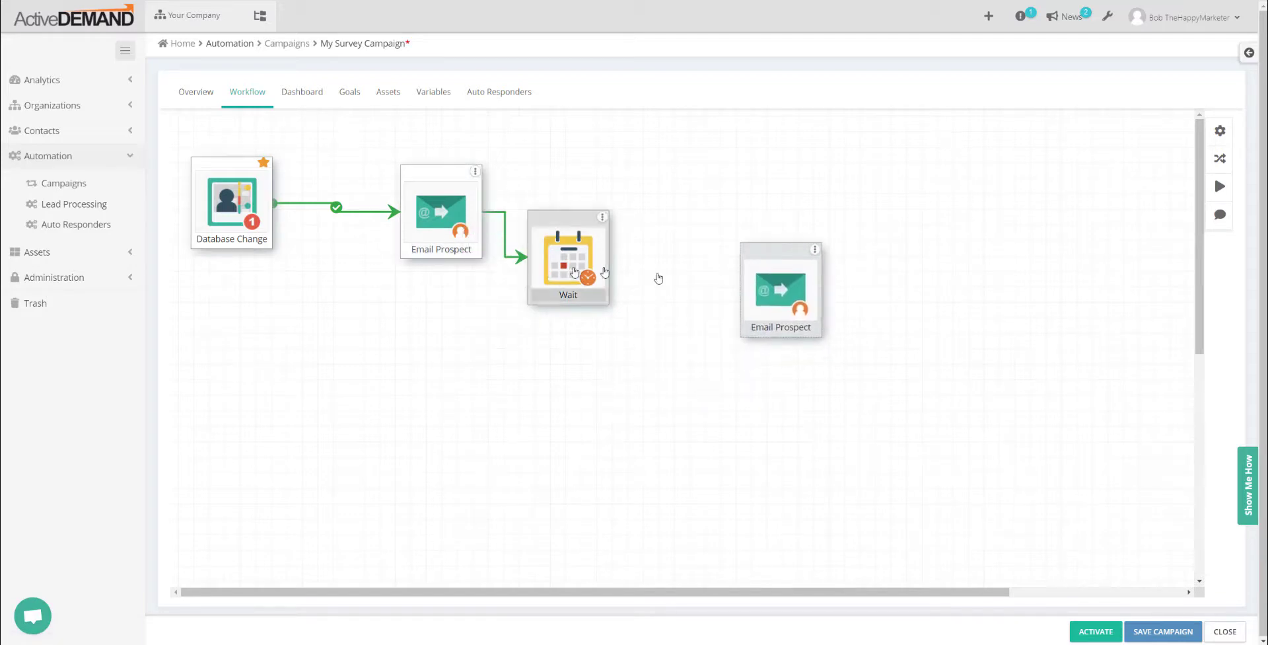
{"action": "left_click_drag", "start_coordinate": [659, 278], "coordinate": [779, 290]}
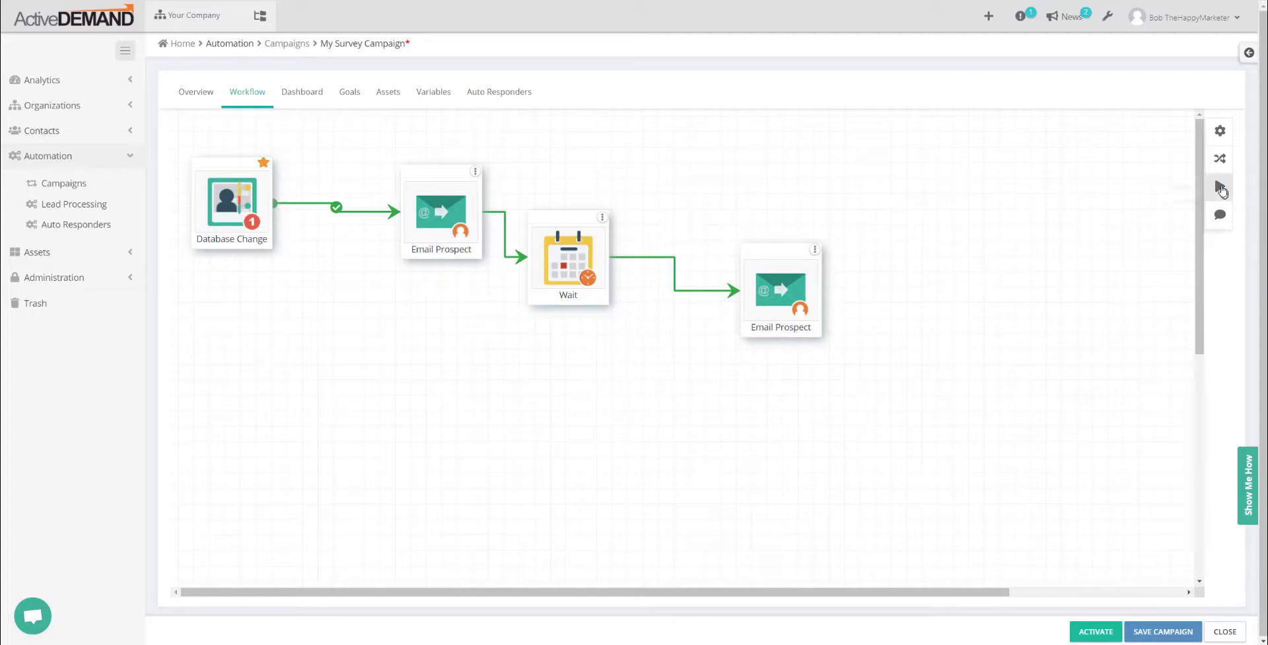
{"action": "left_click", "coordinate": [1220, 187]}
{"action": "left_click", "coordinate": [381, 519]}
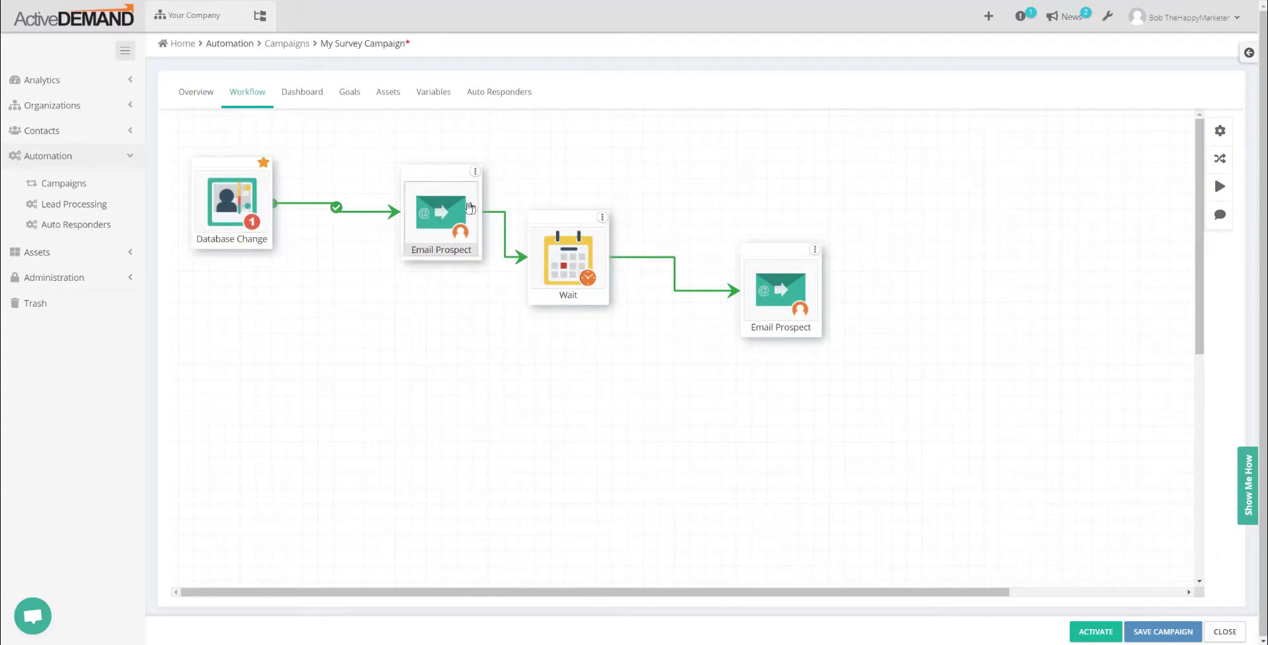
Move the first Email Prospect action closer to the Database Change trigger and rename it First Html Email.
{"action": "left_click_drag", "start_coordinate": [441, 173], "coordinate": [386, 185]}
{"action": "left_click", "coordinate": [386, 184]}
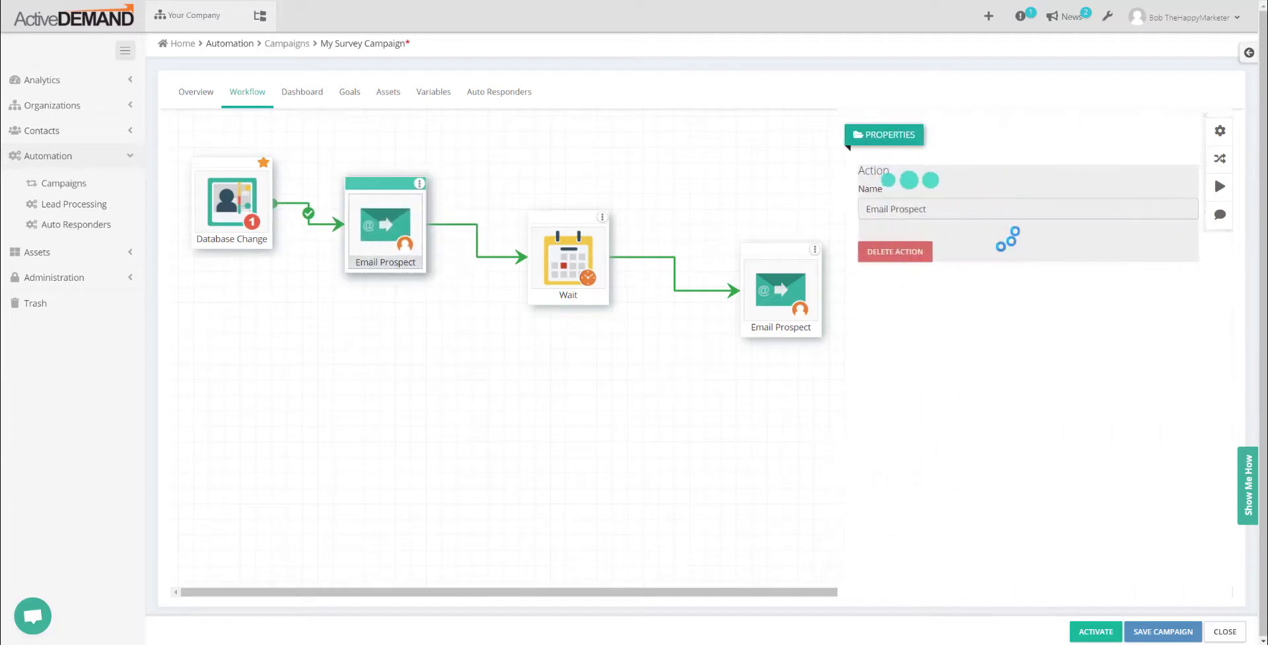
{"action": "triple_click", "coordinate": [960, 208]}
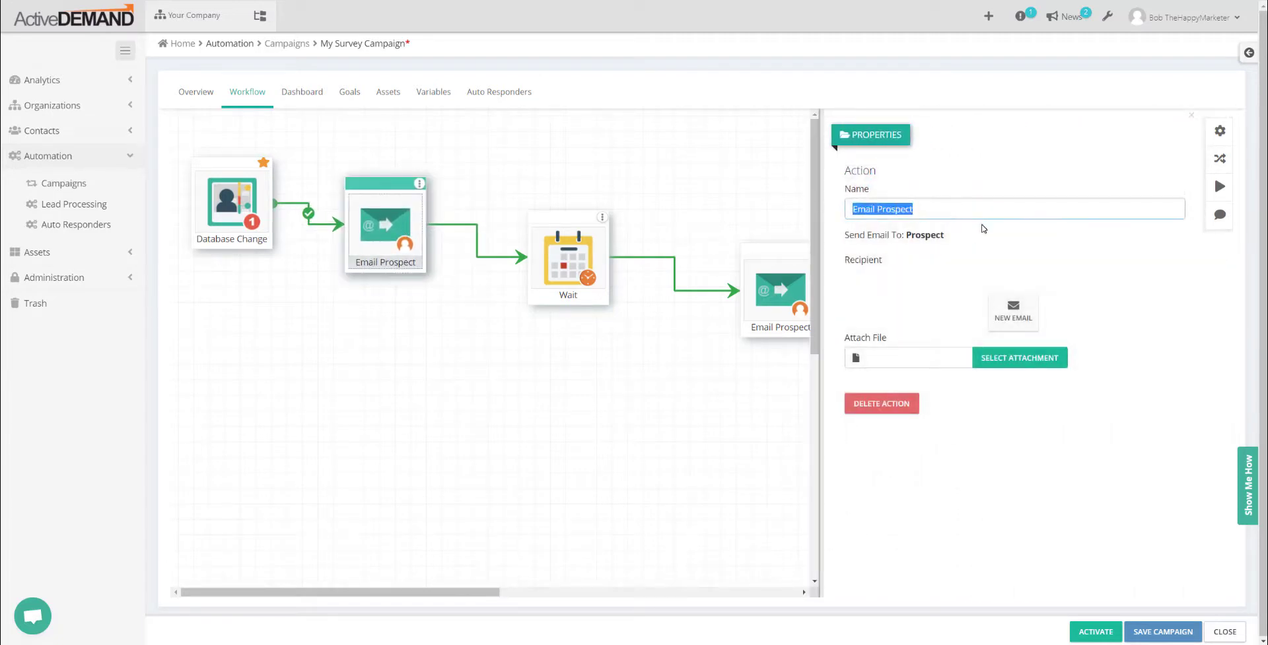
{"action": "type", "text": "First Html Email"}
{"action": "key", "text": "Tab"}
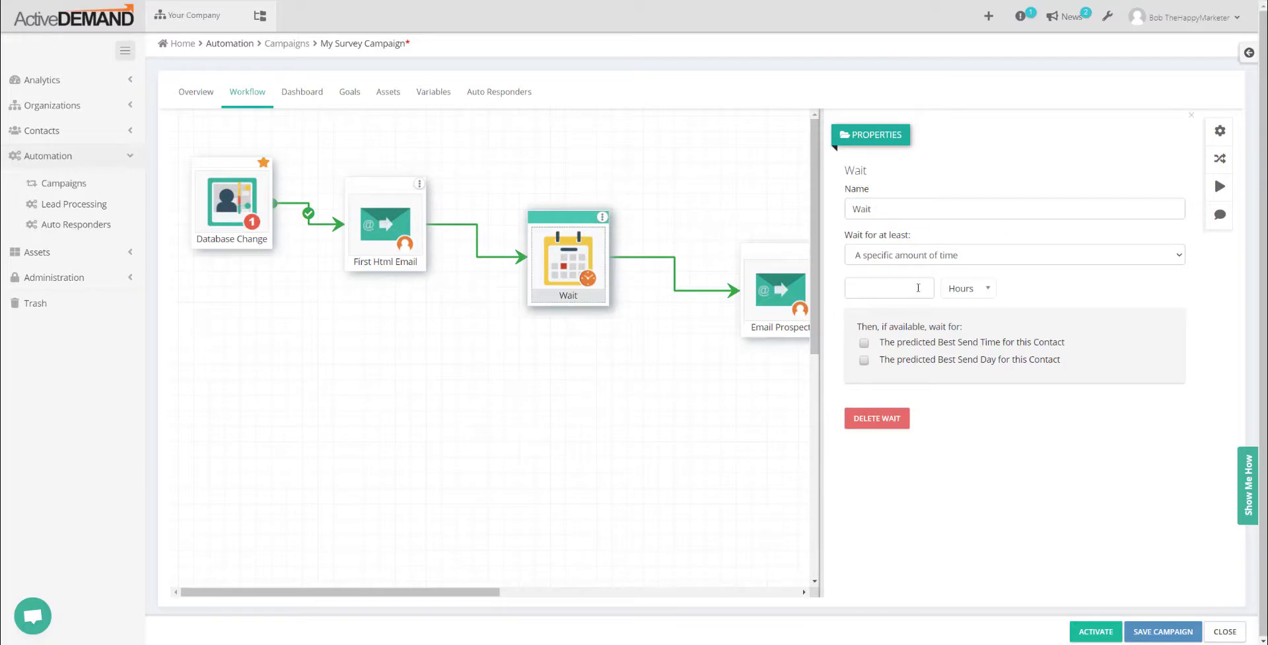
Set the Wait action's duration to 3 weeks and rename the cloned email action Plain Text Email (Email 2).
{"action": "key", "text": "Tab"}
{"action": "triple_click", "coordinate": [932, 208]}
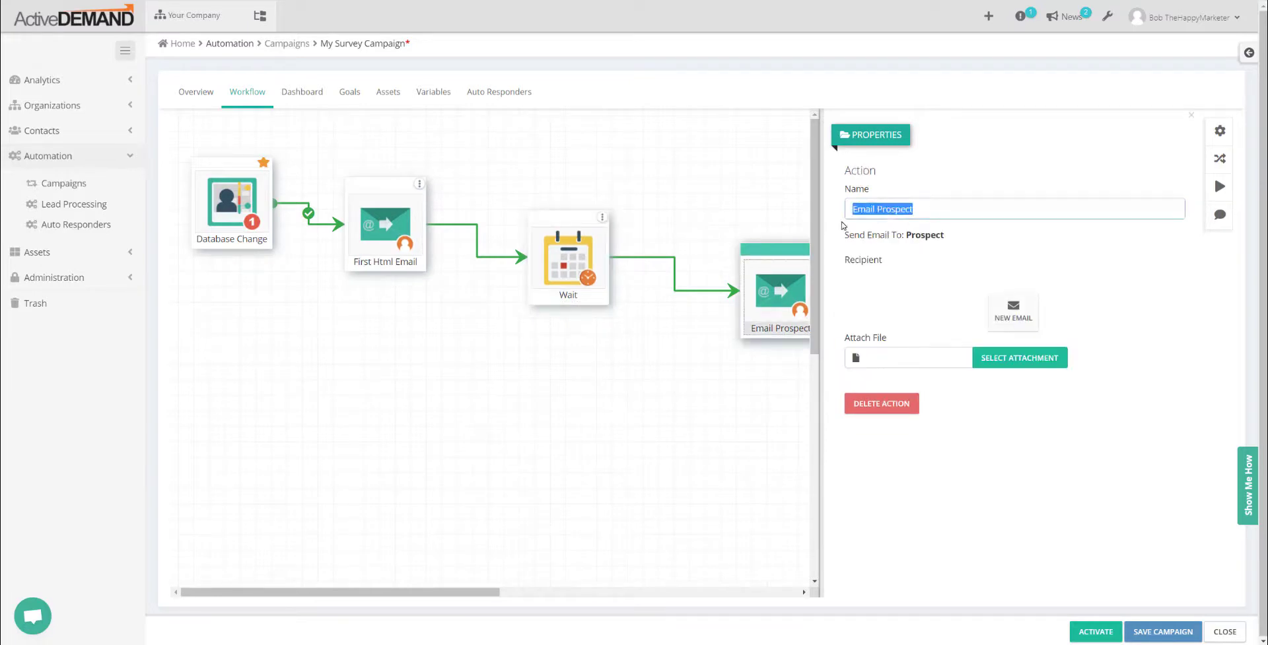
{"action": "type", "text": "Plain Text Email (Email 2)"}
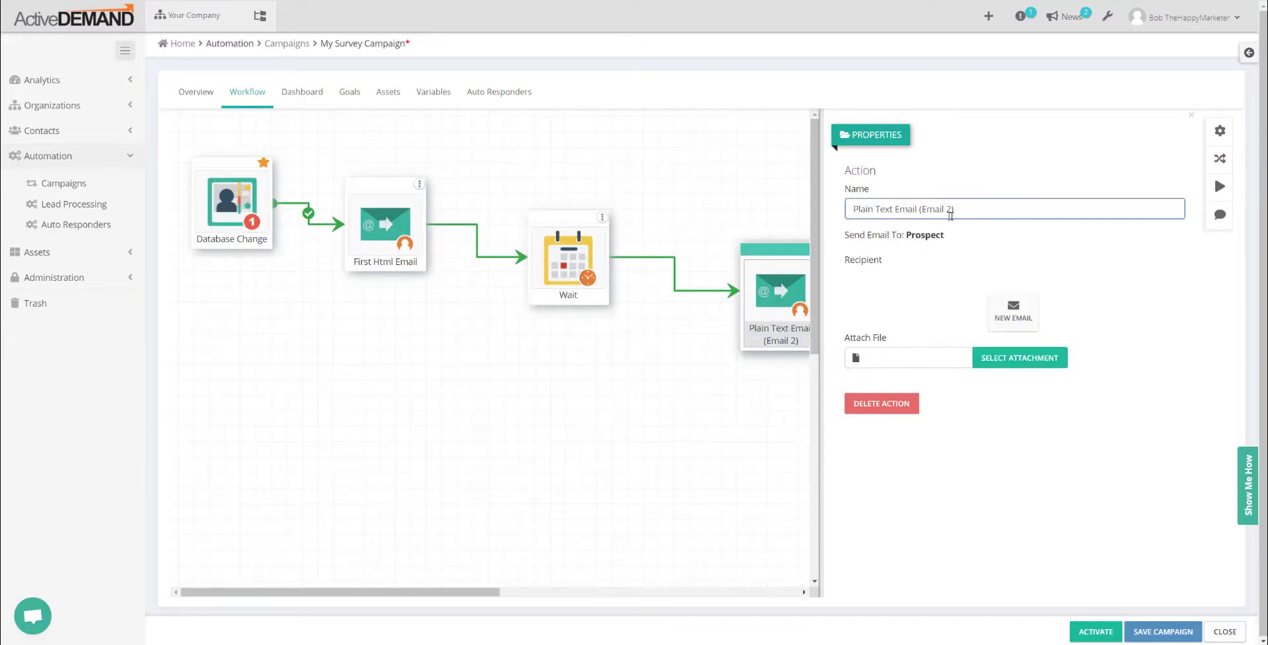
Rename the Wait action between the two emails to Wait 1 week.
{"action": "left_click", "coordinate": [583, 271]}
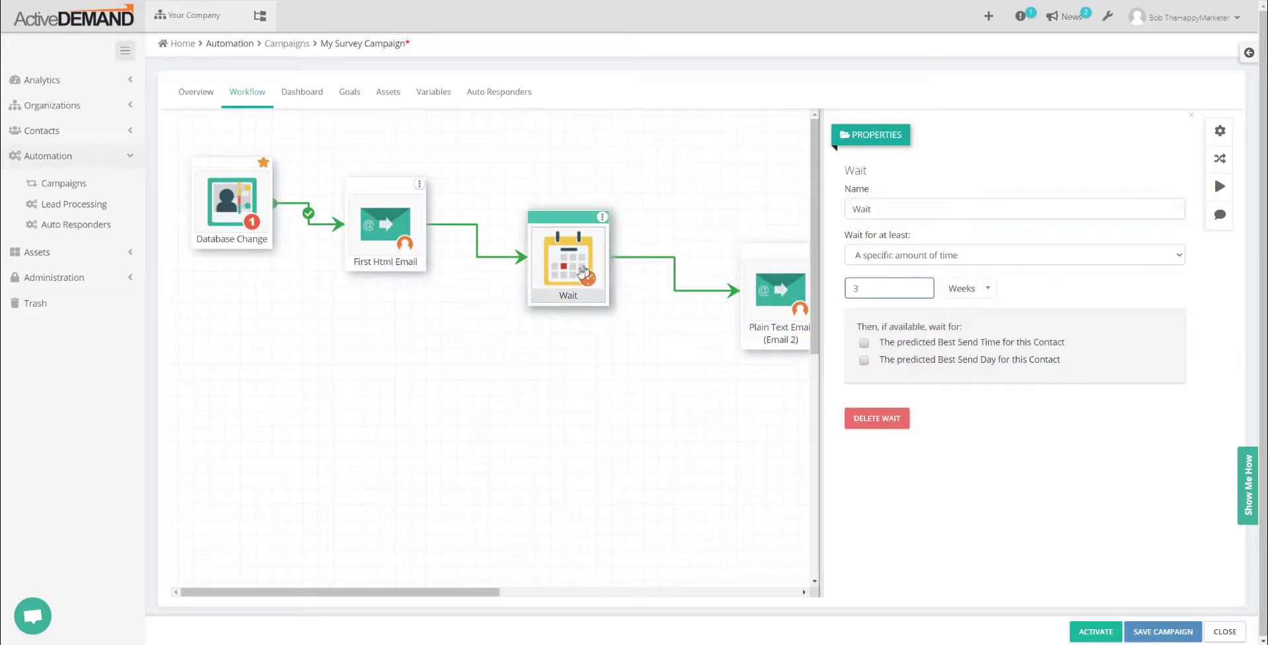
{"action": "left_click", "coordinate": [389, 243]}
{"action": "left_click", "coordinate": [547, 267]}
{"action": "left_click", "coordinate": [1017, 205]}
{"action": "type", "text": "1 week"}
{"action": "left_click", "coordinate": [479, 581]}
{"action": "left_click_drag", "start_coordinate": [478, 592], "coordinate": [654, 592]}
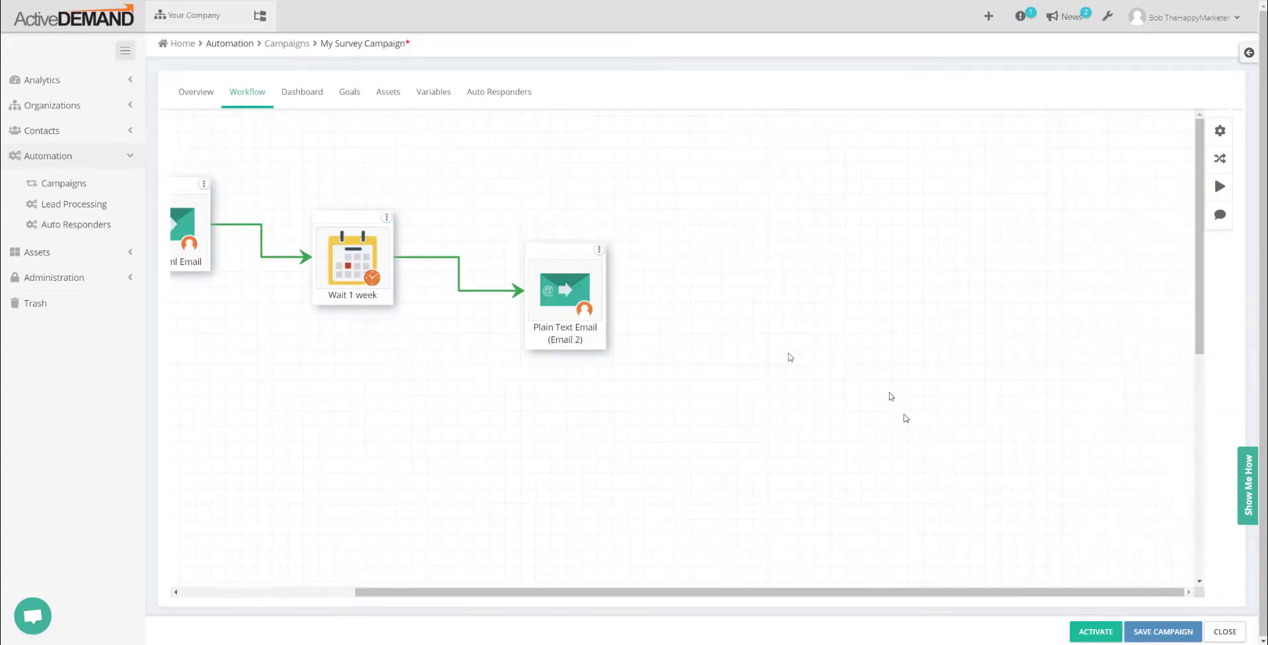
{"action": "left_click", "coordinate": [1220, 191]}
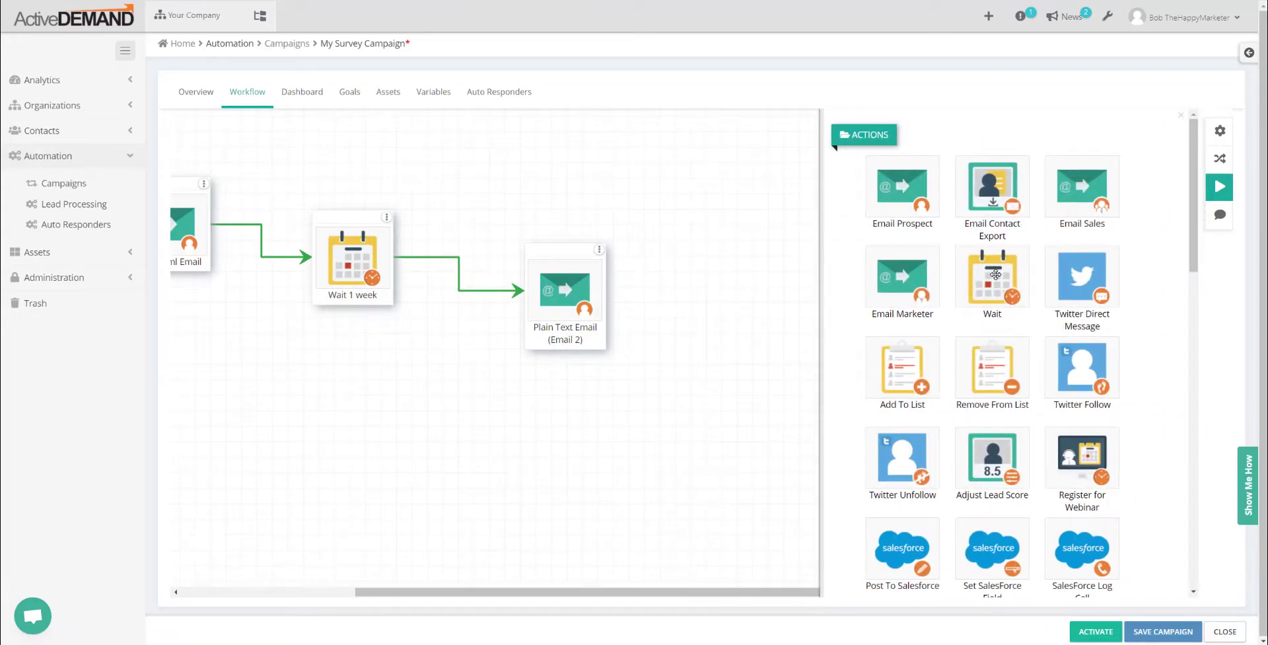
{"action": "left_click", "coordinate": [459, 576]}
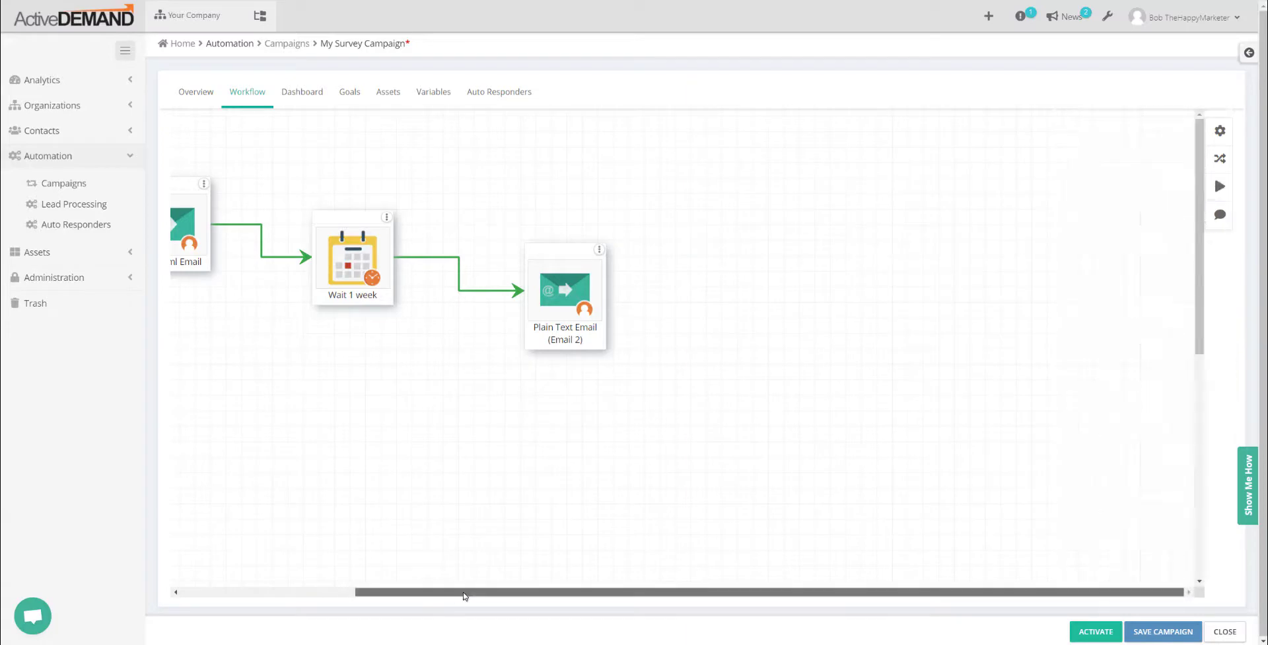
{"action": "left_click_drag", "start_coordinate": [463, 592], "coordinate": [313, 604]}
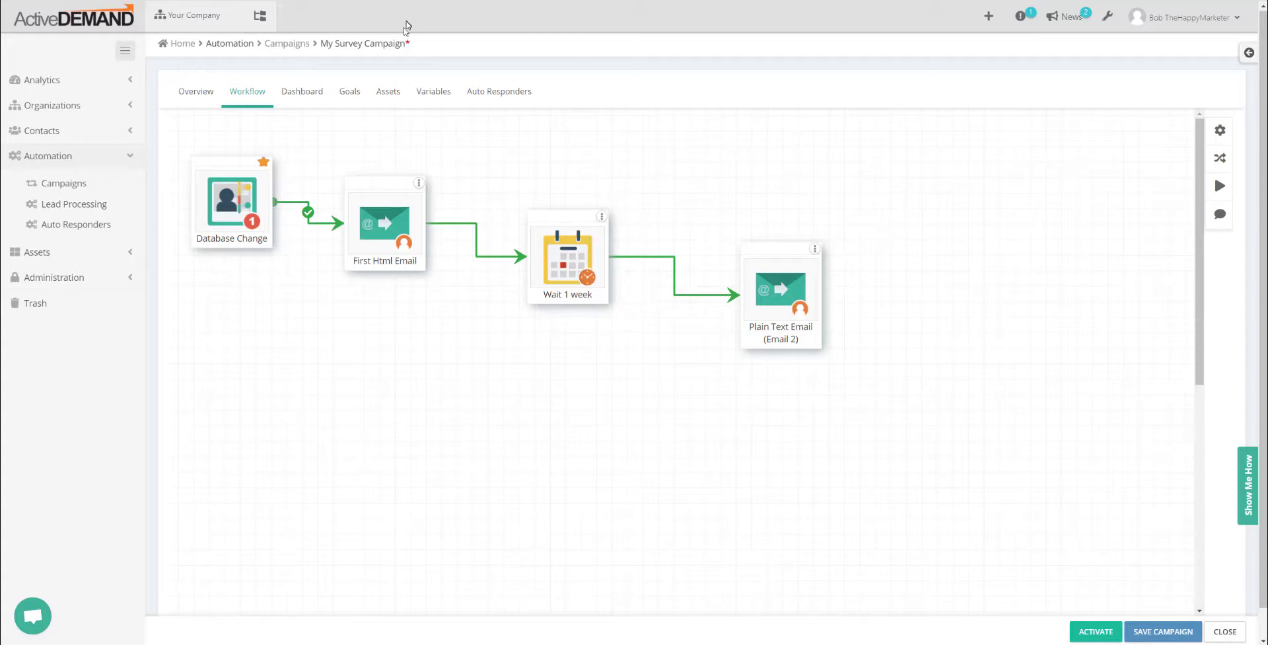
Check the published URL of the My Survey landing page in the campaign's assets without changing it.
{"action": "left_click", "coordinate": [384, 95]}
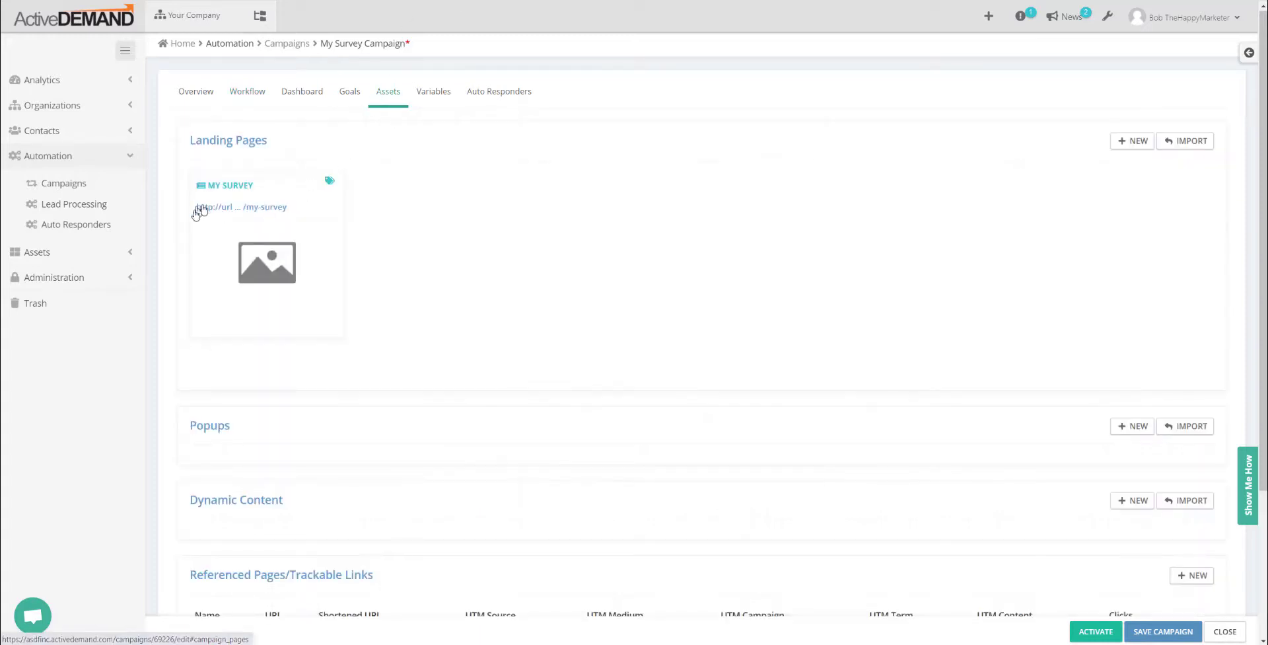
{"action": "left_click", "coordinate": [259, 208]}
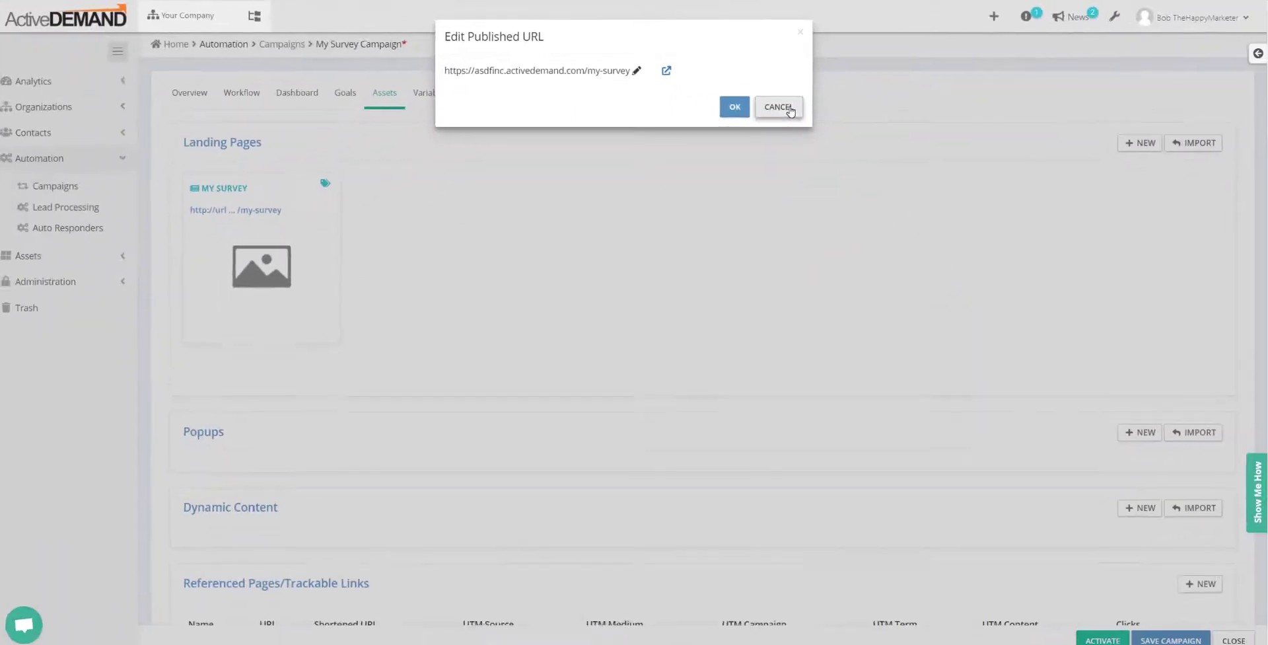
{"action": "left_click", "coordinate": [799, 35]}
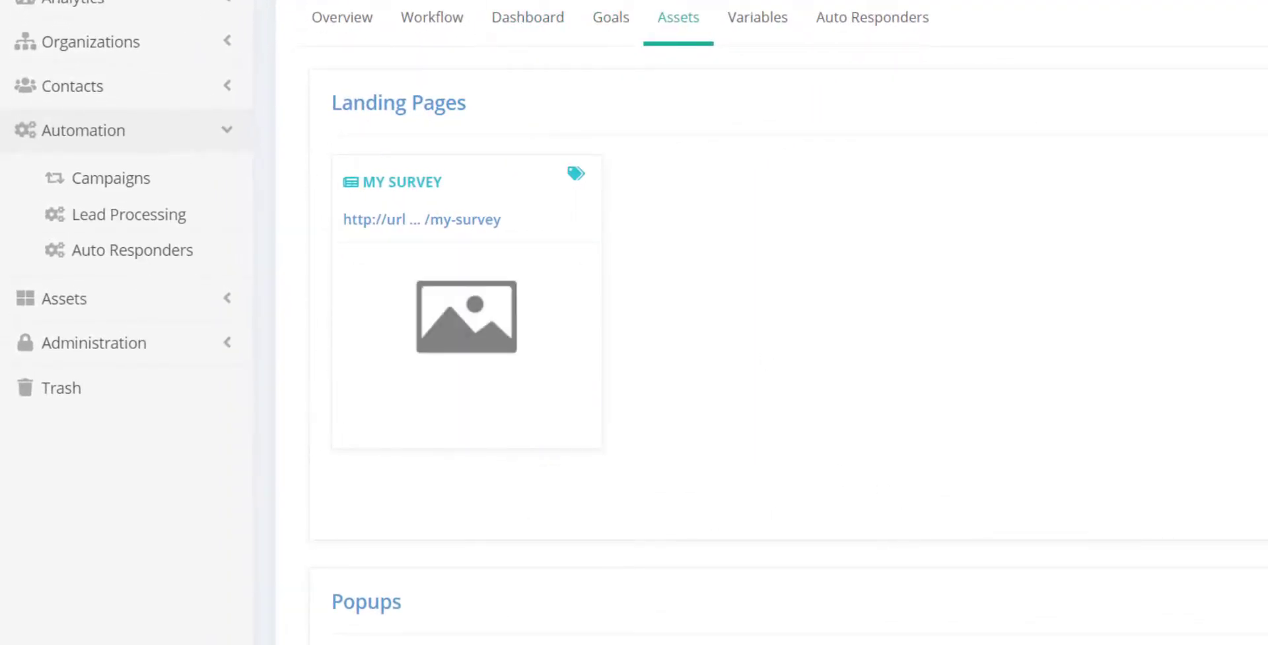
Copy the My Survey landing page's dynamic term, %CAMPAIGN.CTA(MY_SURVEY).URL%, from the campaign's assets.
{"action": "left_click", "coordinate": [577, 178]}
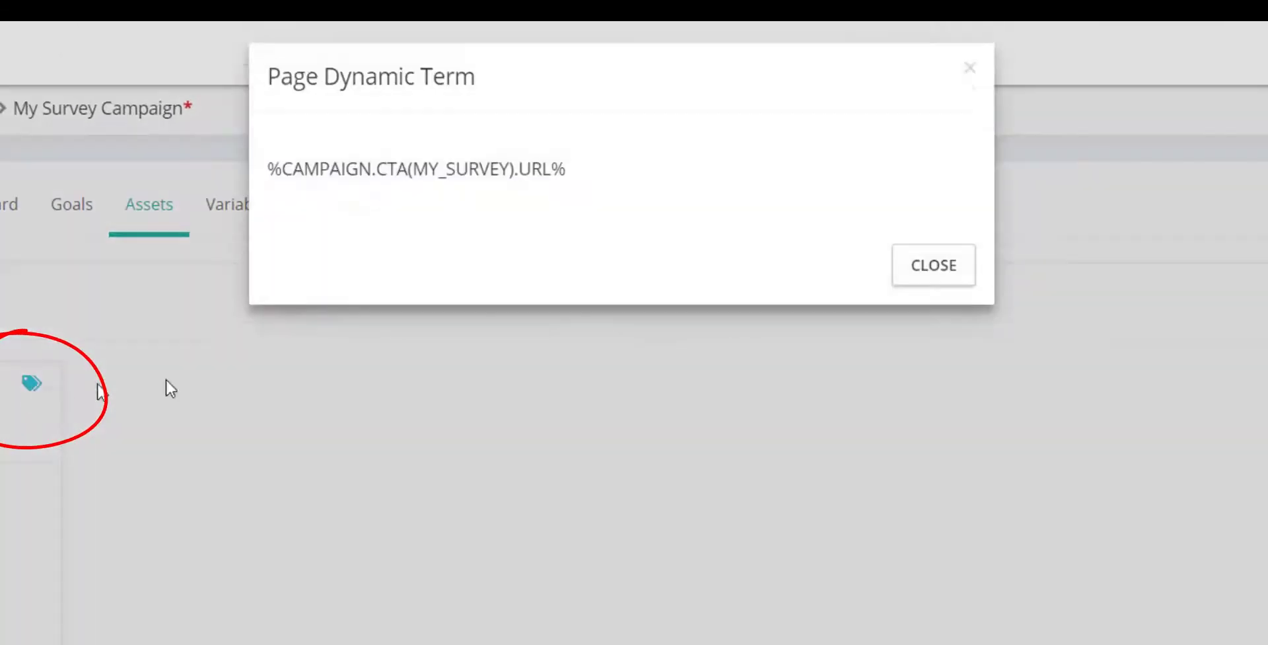
{"action": "mouse_move", "coordinate": [263, 189]}
{"action": "left_mouse_down"}
{"action": "mouse_move", "coordinate": [583, 207]}
{"action": "mouse_move", "coordinate": [441, 219]}
{"action": "mouse_move", "coordinate": [573, 203]}
{"action": "left_mouse_up"}
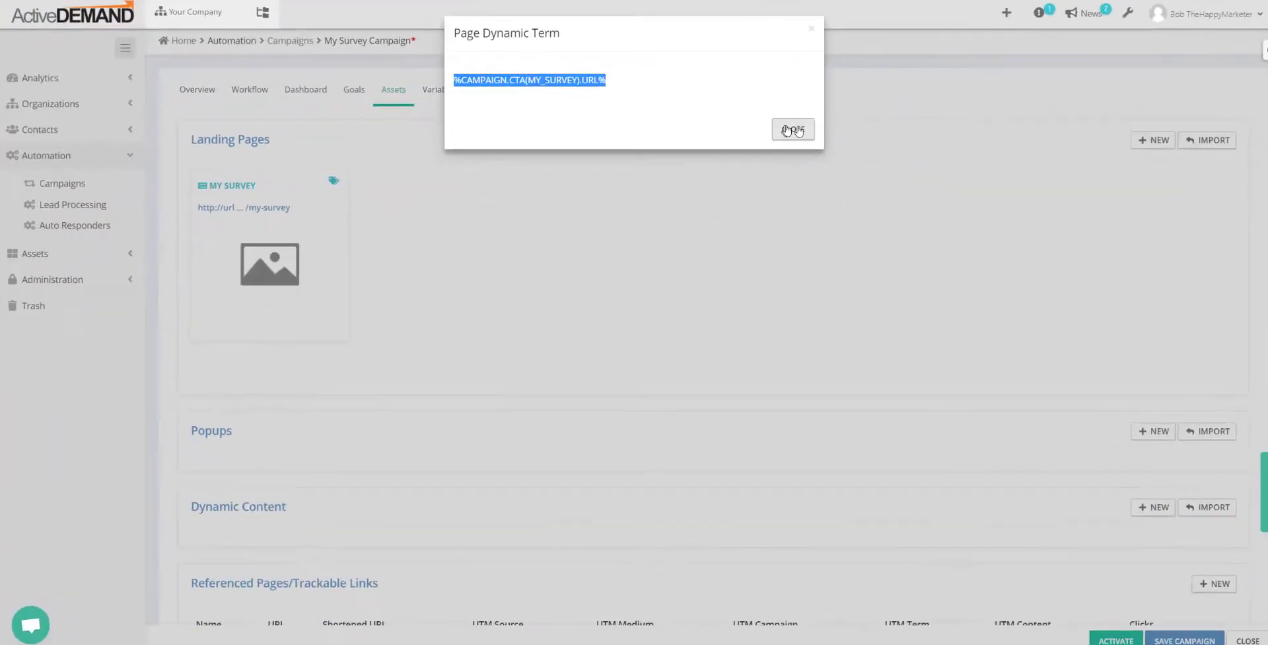
{"action": "left_click", "coordinate": [933, 280]}
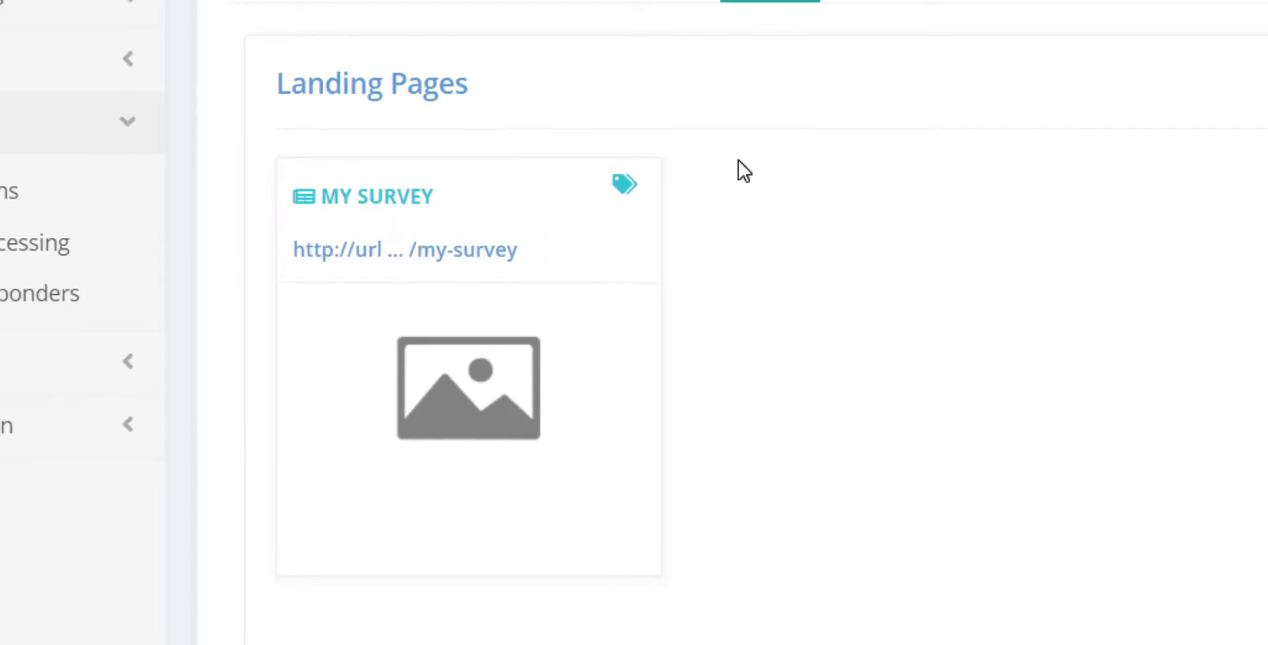
{"action": "left_click", "coordinate": [329, 181]}
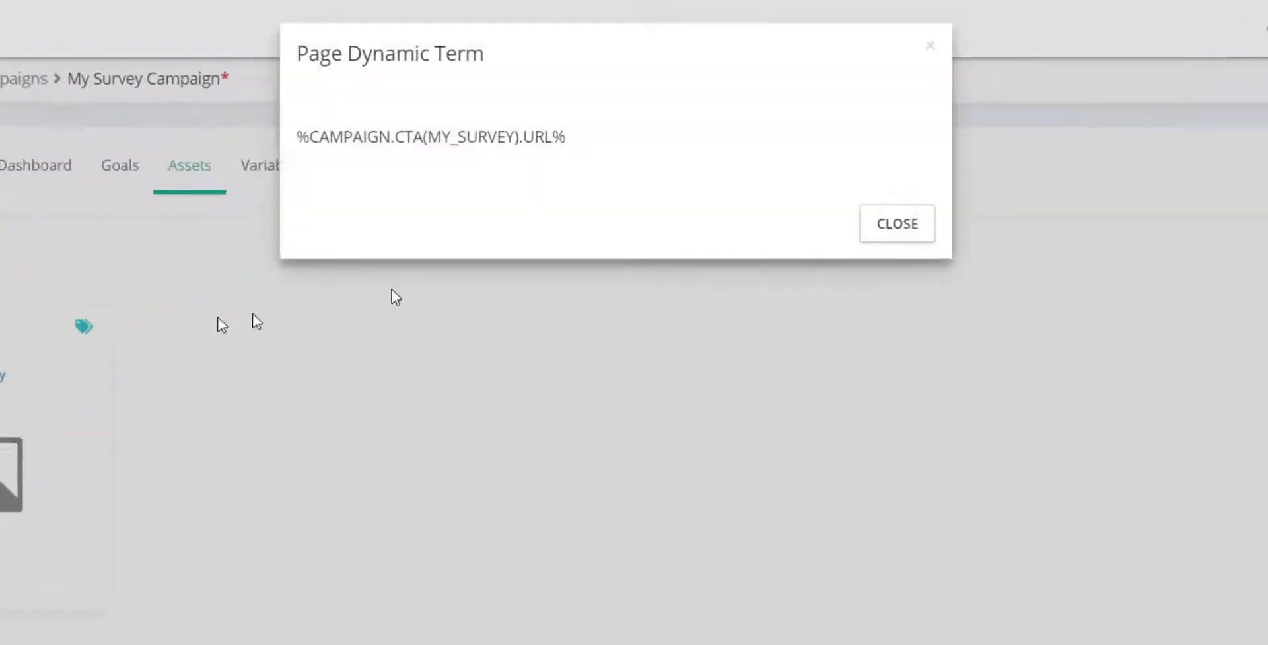
{"action": "left_click_drag", "start_coordinate": [554, 185], "coordinate": [218, 193]}
{"action": "key", "text": "ctrl+c"}
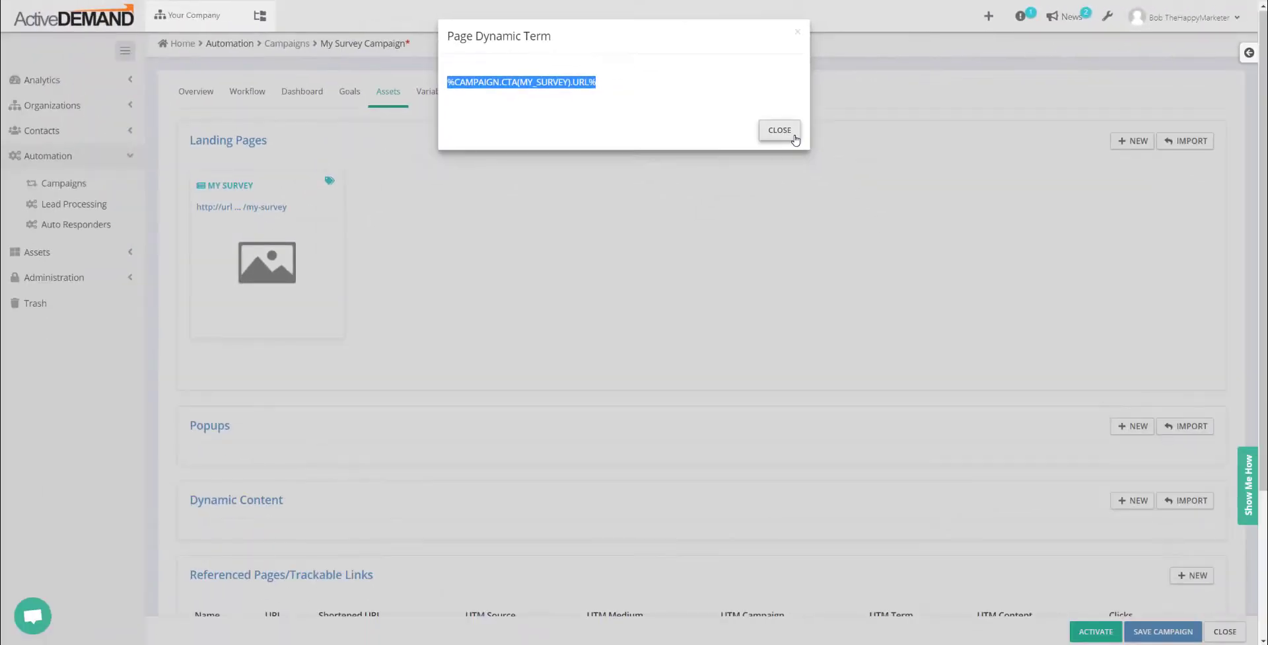
Open the HTML body text of the Plain Text Email (Email 2) action in the campaign workflow for editing.
{"action": "left_click", "coordinate": [793, 136]}
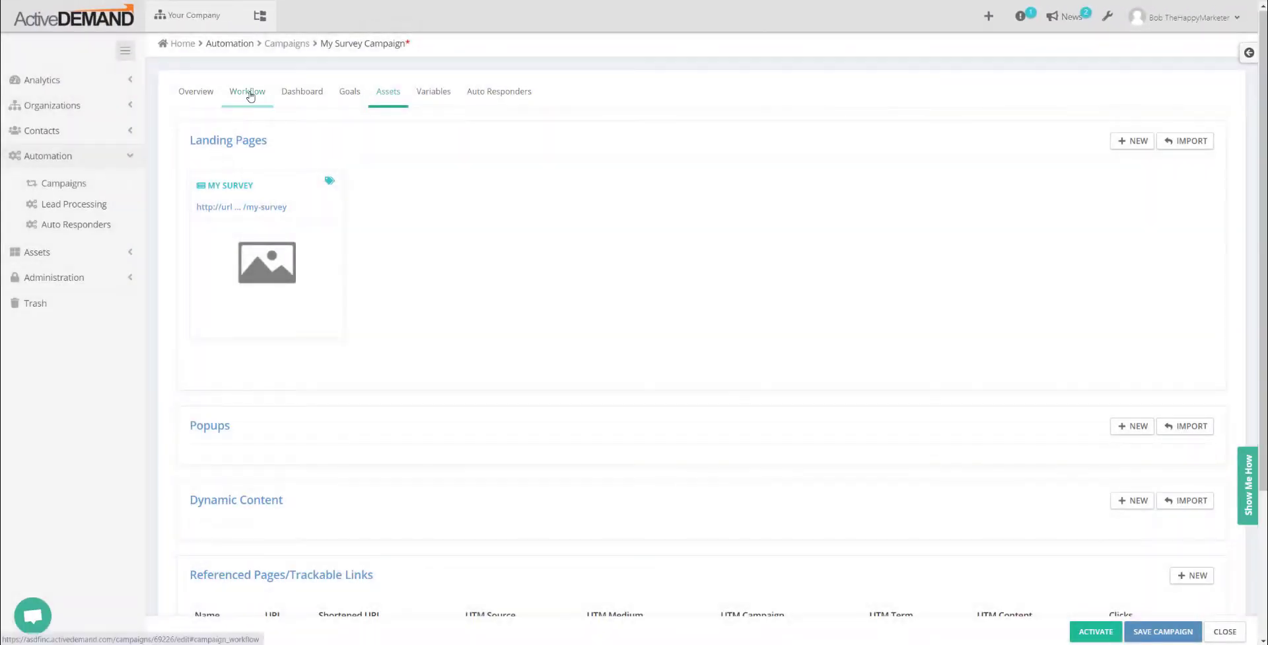
{"action": "left_click", "coordinate": [244, 92]}
{"action": "left_click", "coordinate": [779, 297]}
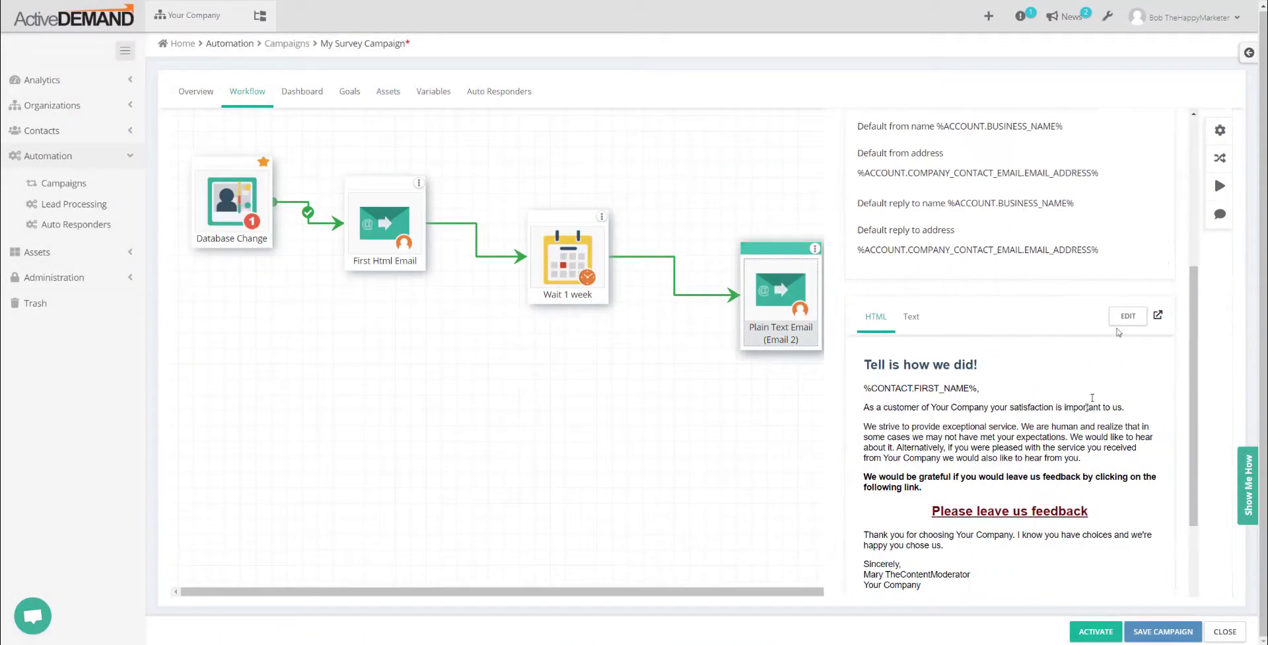
{"action": "left_click", "coordinate": [1128, 315]}
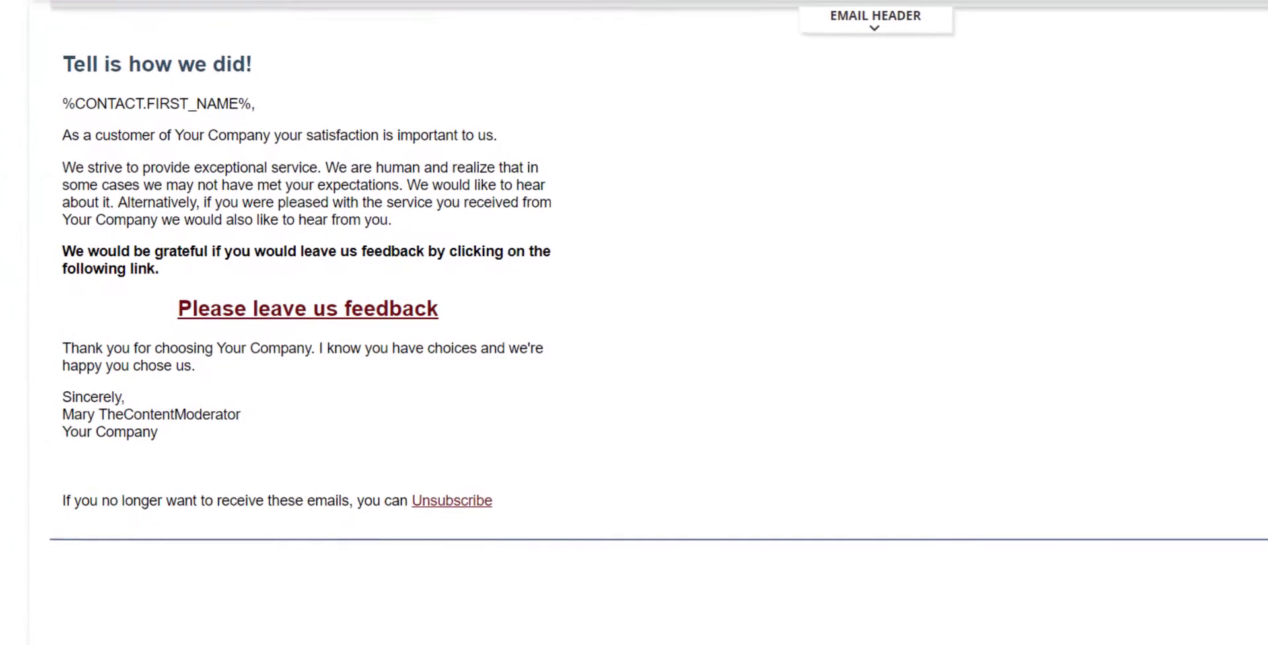
{"action": "mouse_move", "coordinate": [219, 333]}
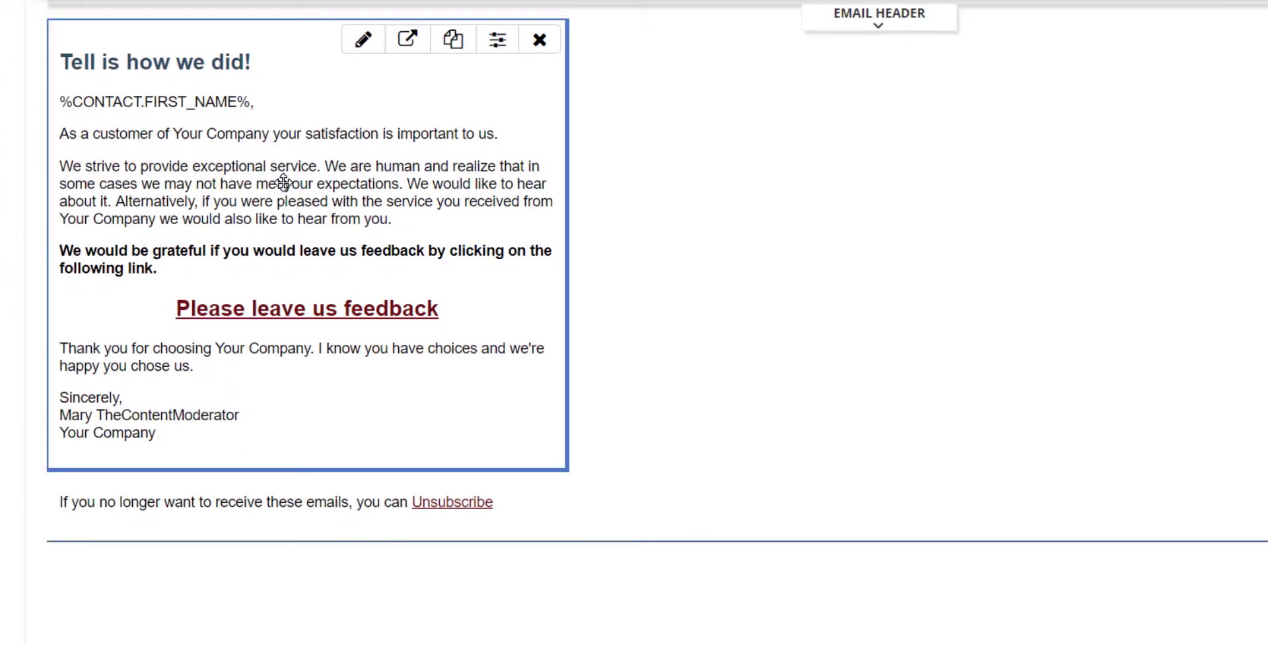
{"action": "double_click", "coordinate": [341, 215]}
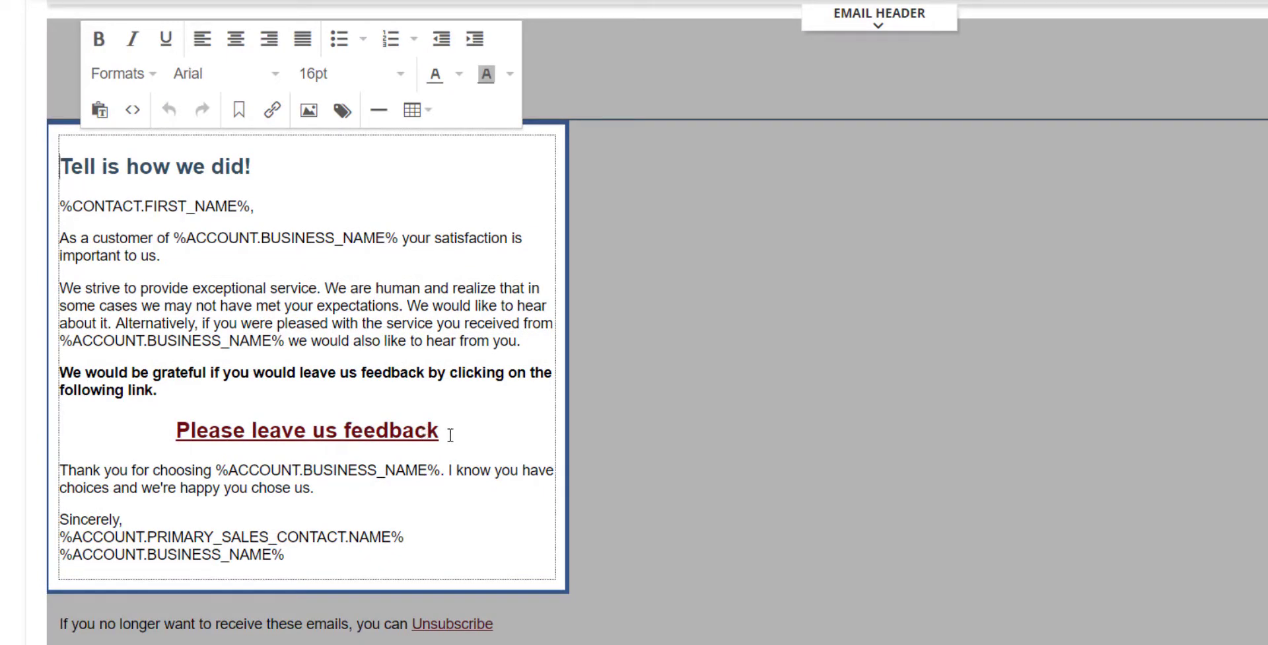
Link the text "Please leave us feedback" in the email body to %CAMPAIGN.CTA(MY_SURVEY).URL%.
{"action": "left_click_drag", "start_coordinate": [447, 433], "coordinate": [173, 429]}
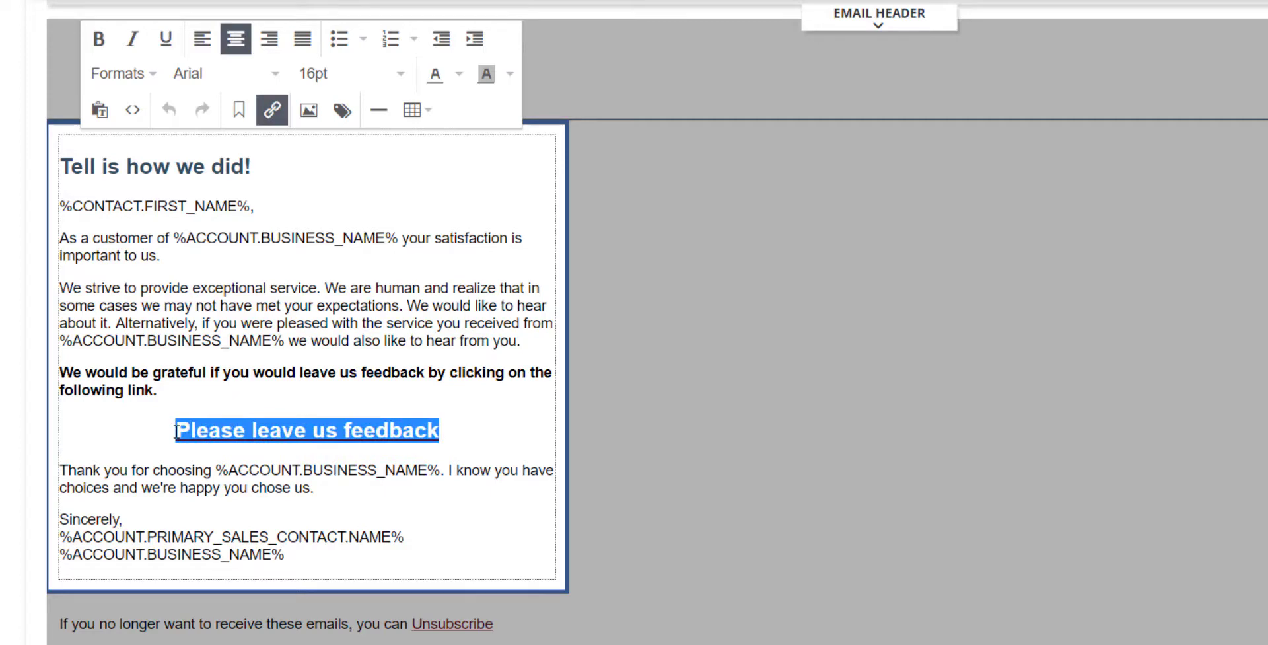
{"action": "left_click", "coordinate": [275, 112]}
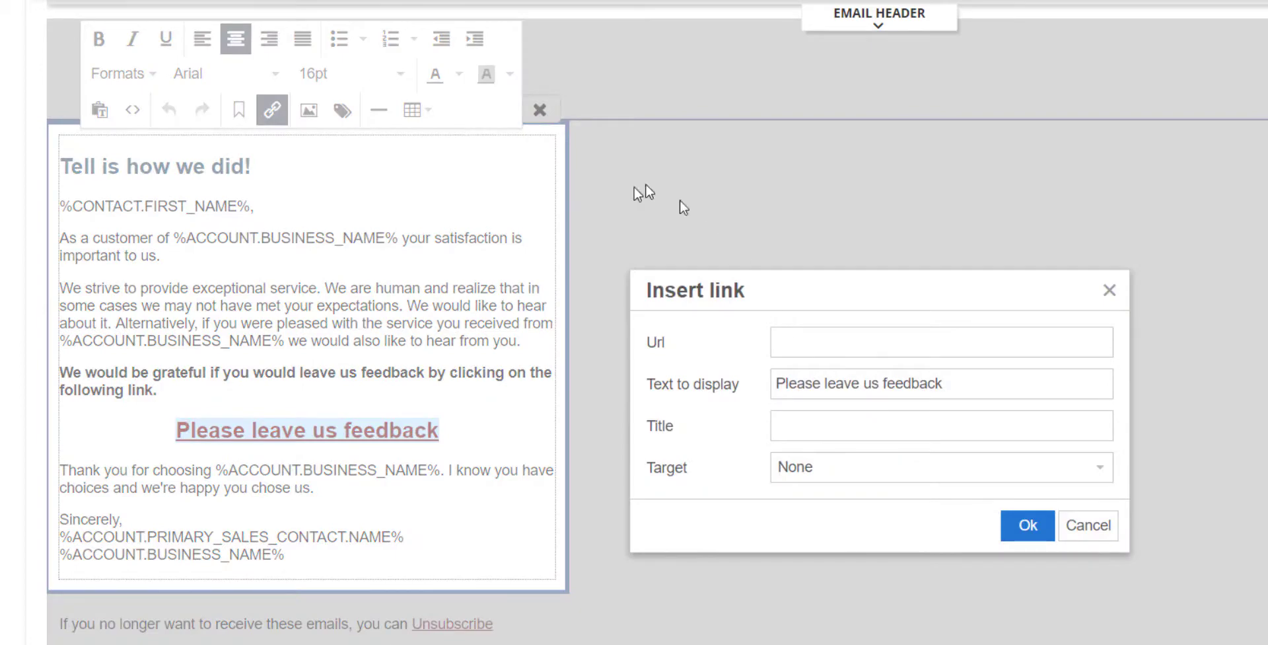
{"action": "left_click", "coordinate": [806, 340]}
{"action": "key", "text": "ctrl+v"}
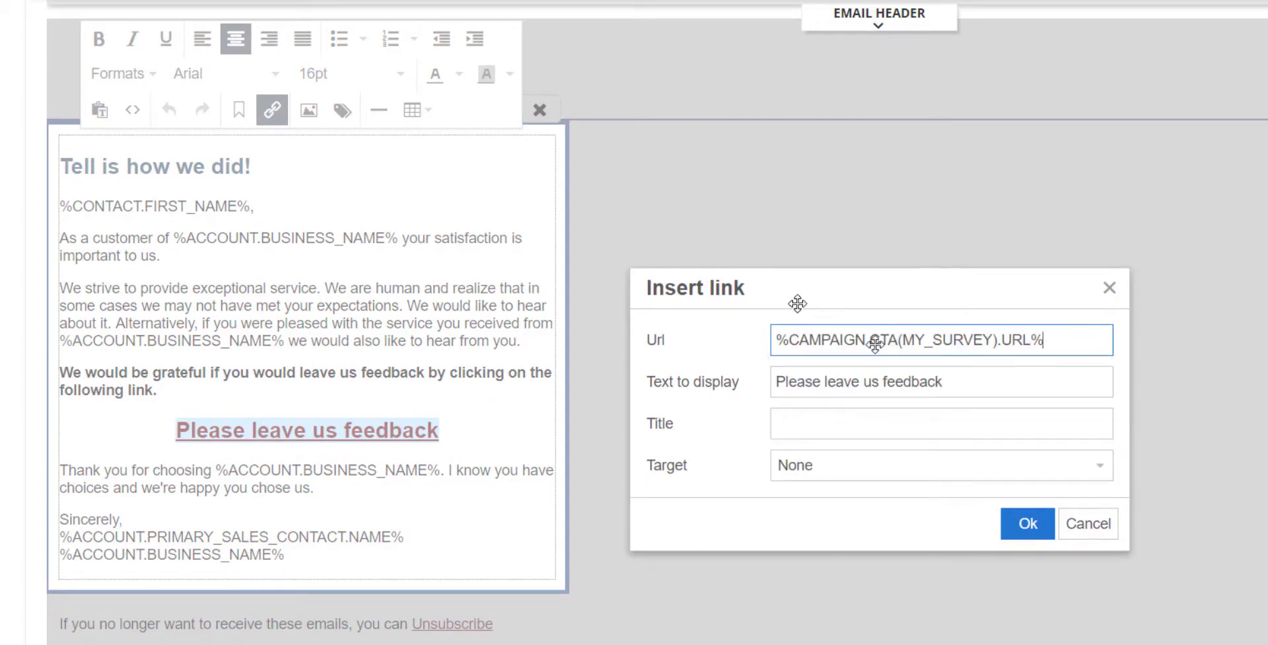
{"action": "left_click", "coordinate": [1024, 525]}
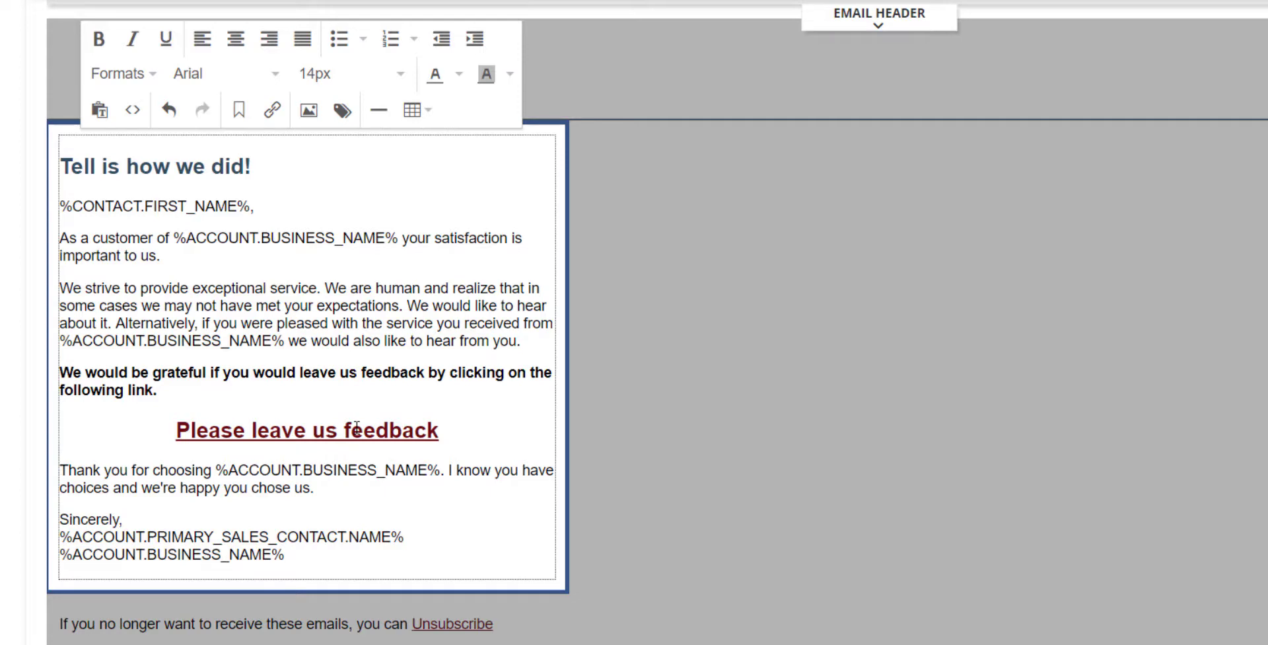
{"action": "left_click", "coordinate": [912, 489]}
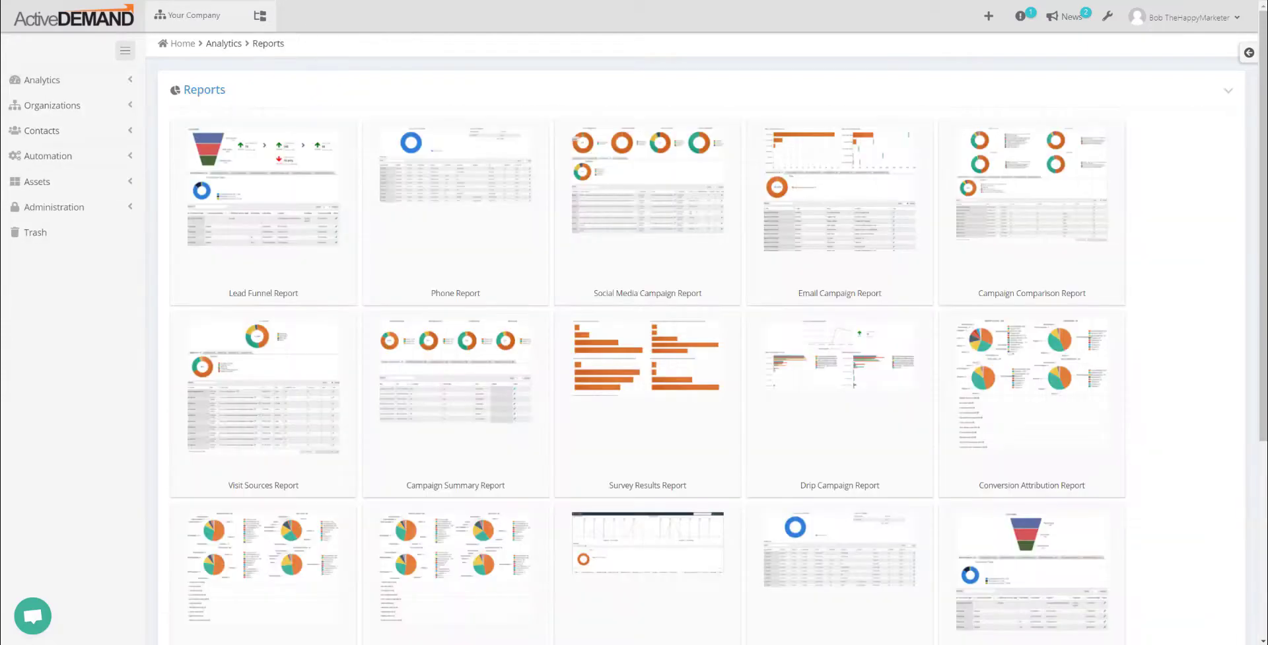
Return to the campaign workflow and close the properties of the Plain Text Email (Email 2) action.
{"action": "scroll", "coordinate": [747, 515], "scroll_direction": "down", "scroll_amount": 3}
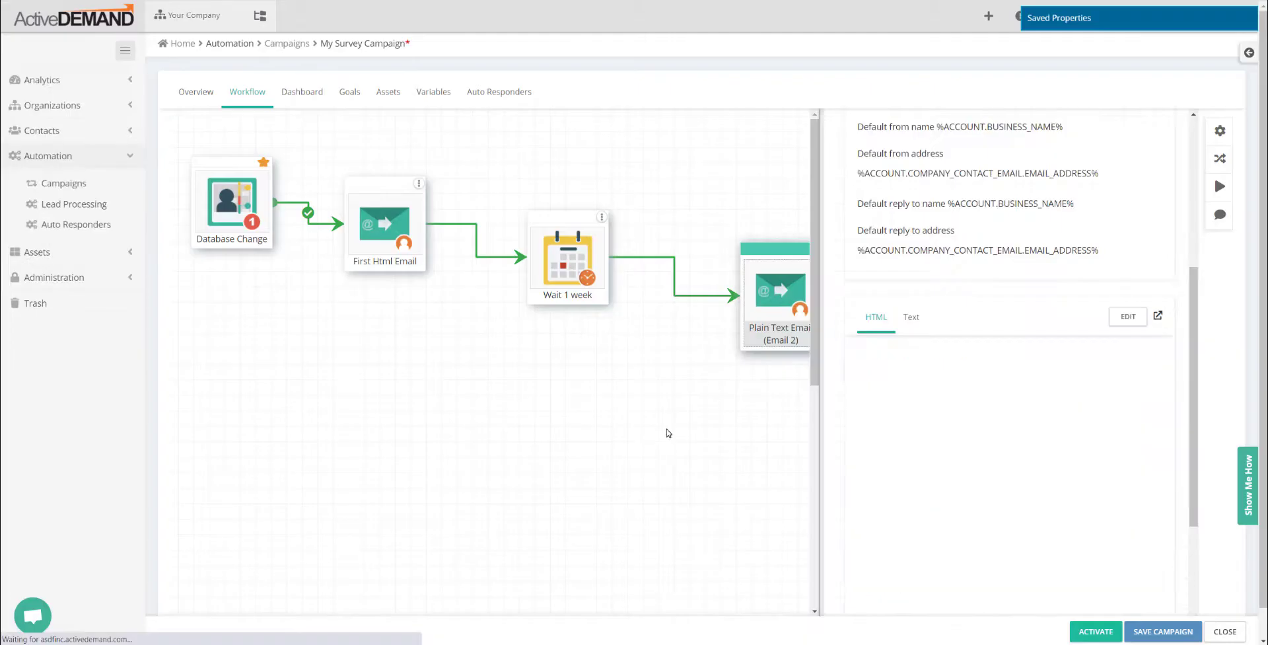
{"action": "left_click", "coordinate": [666, 432]}
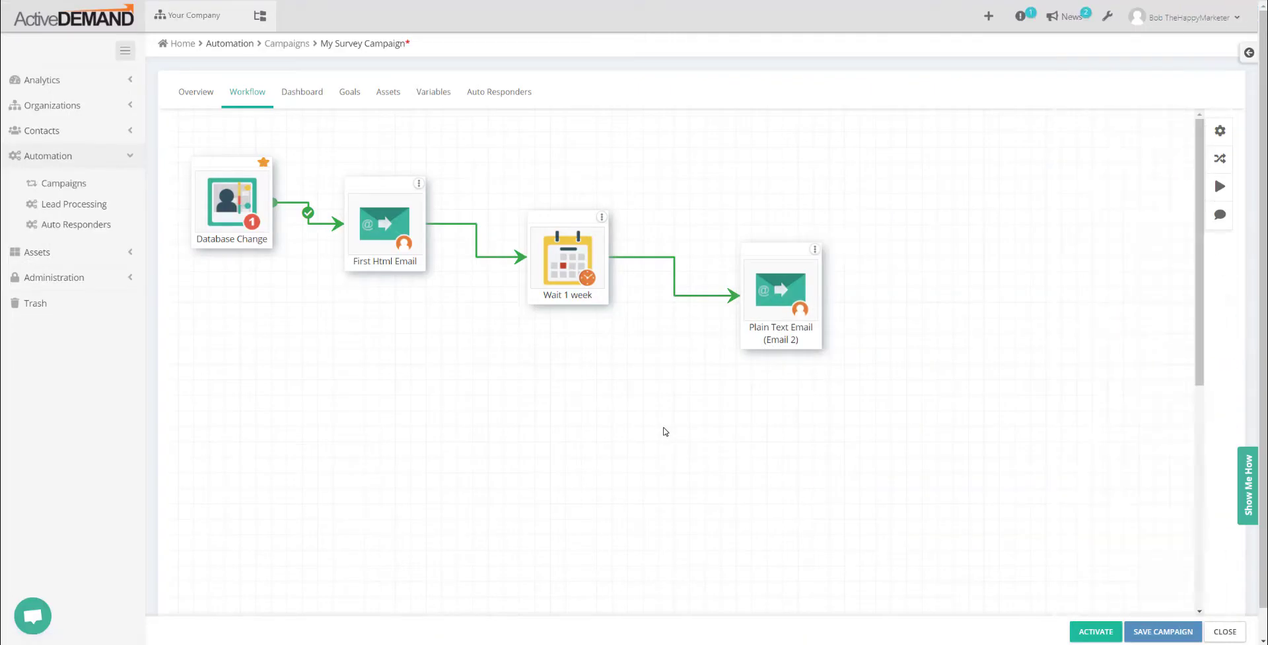